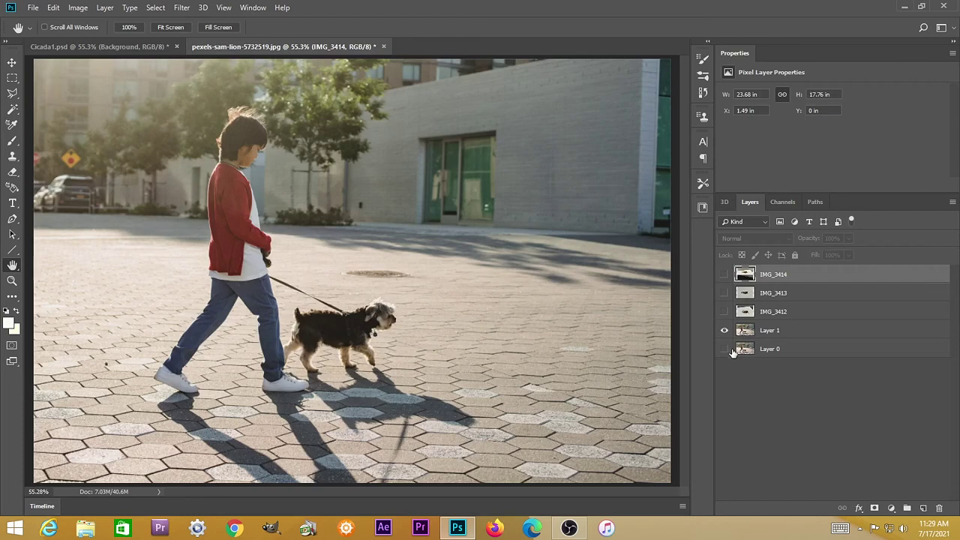
Select Layer 0 and zoom to about 118% on the dog and the boy's legs
{"action": "left_click", "coordinate": [747, 351]}
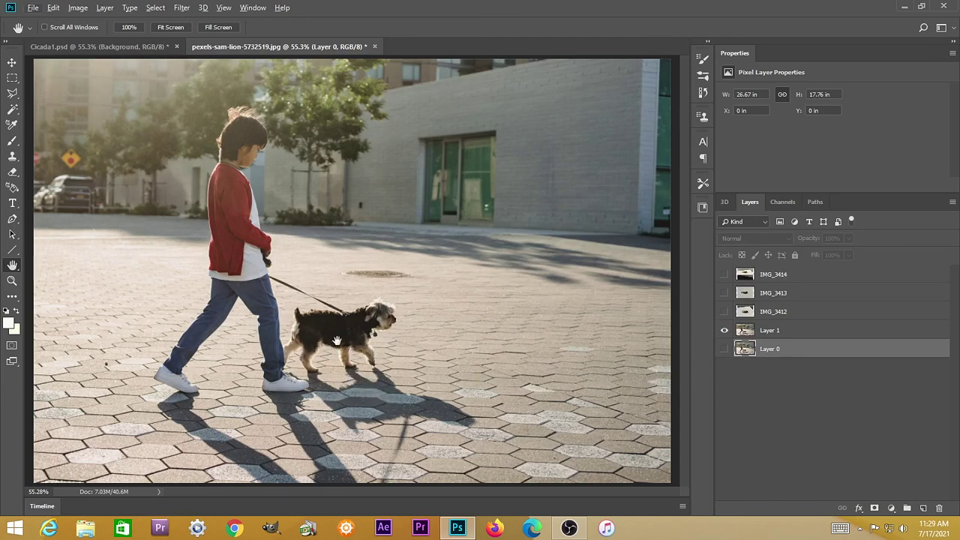
{"action": "scroll", "coordinate": [334, 342], "scroll_direction": "up", "scroll_amount": 1}
{"action": "scroll", "coordinate": [282, 386], "scroll_direction": "up", "scroll_amount": 2}
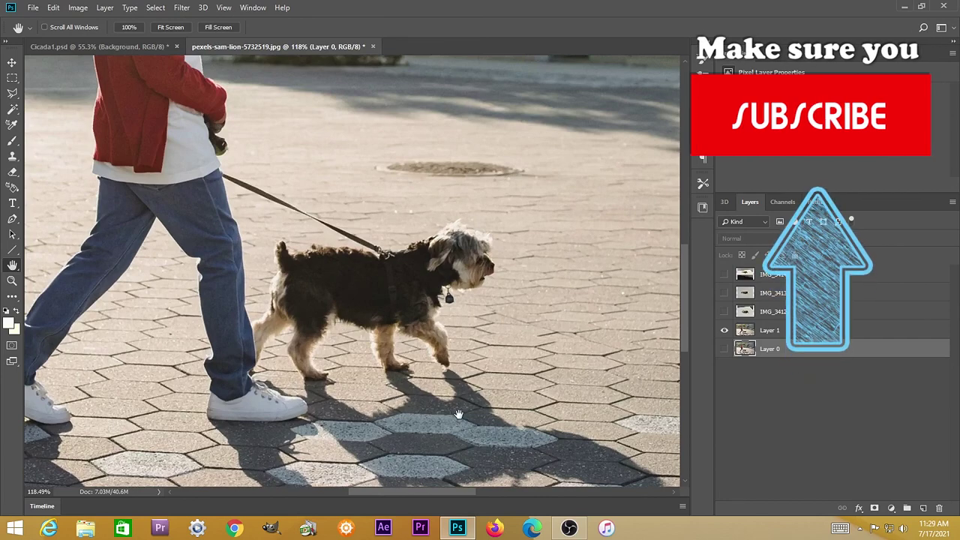
{"action": "left_click_drag", "start_coordinate": [459, 407], "coordinate": [434, 332]}
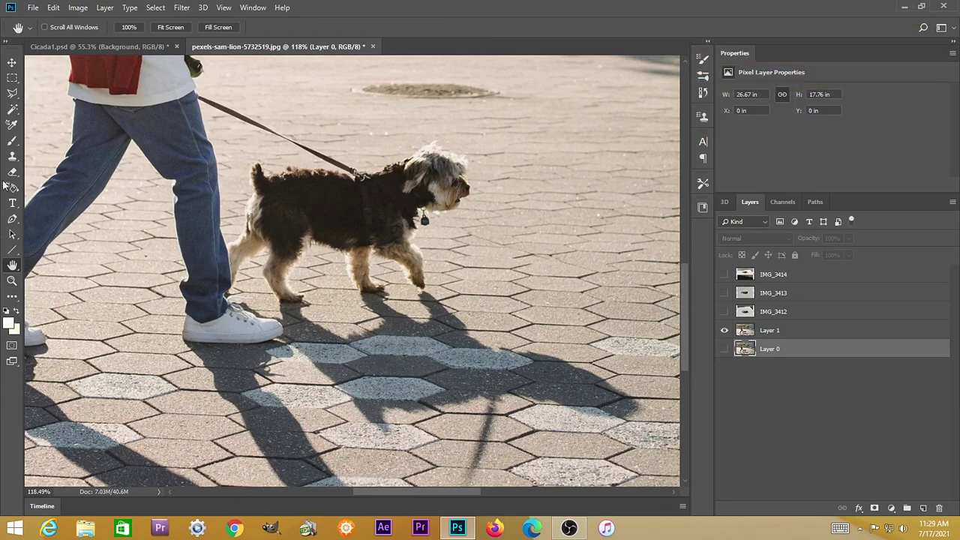
Set up the Clone Stamp on Layer 1 with a hard-edged brush of size 10
{"action": "left_click", "coordinate": [11, 157]}
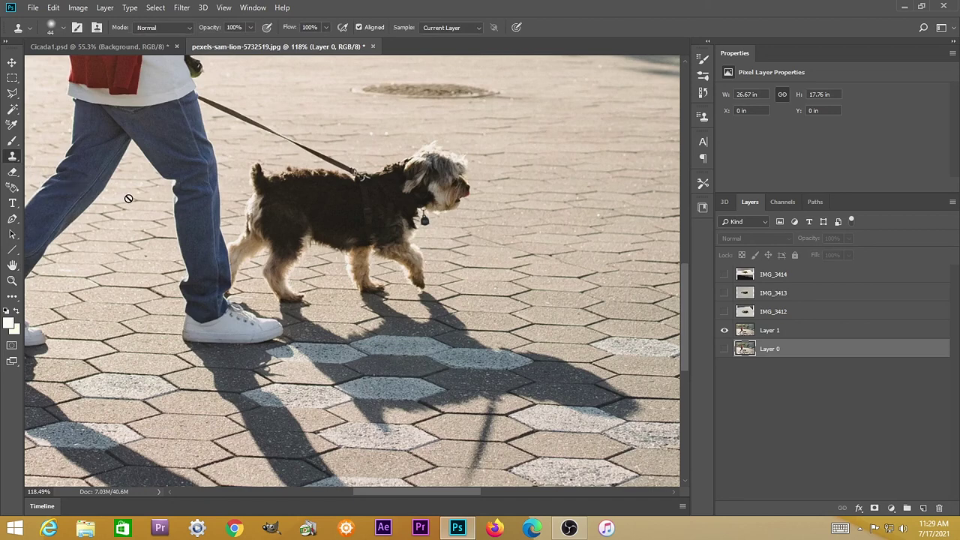
{"action": "left_click", "coordinate": [746, 336]}
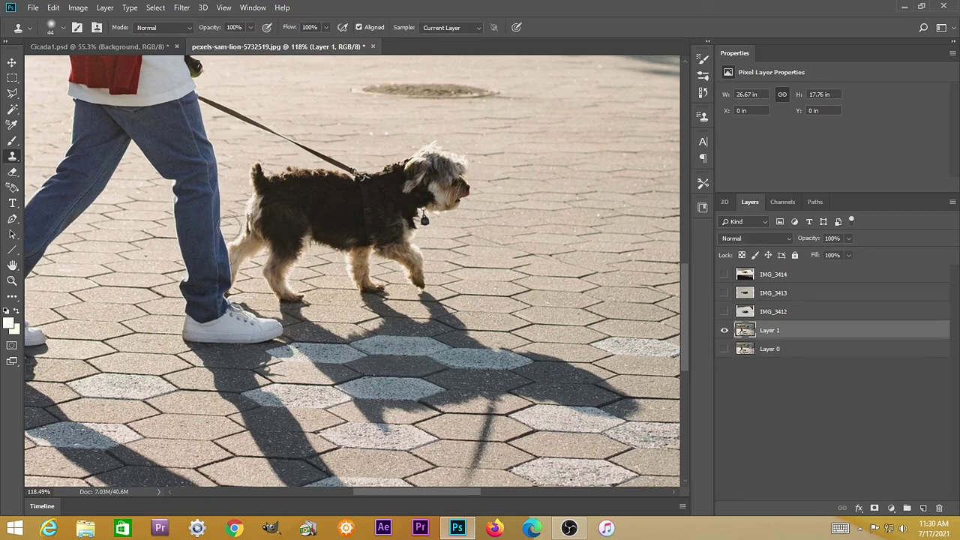
{"action": "scroll", "coordinate": [308, 207], "scroll_direction": "up", "scroll_amount": 3}
{"action": "left_click", "coordinate": [701, 58]}
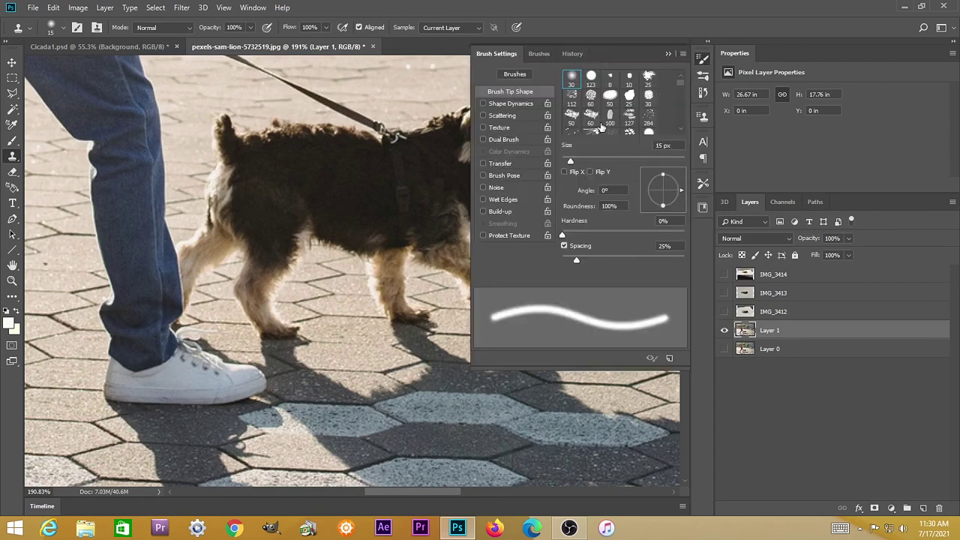
{"action": "mouse_move", "coordinate": [564, 237]}
{"action": "left_mouse_down"}
{"action": "mouse_move", "coordinate": [662, 239]}
{"action": "mouse_move", "coordinate": [655, 235]}
{"action": "left_mouse_up"}
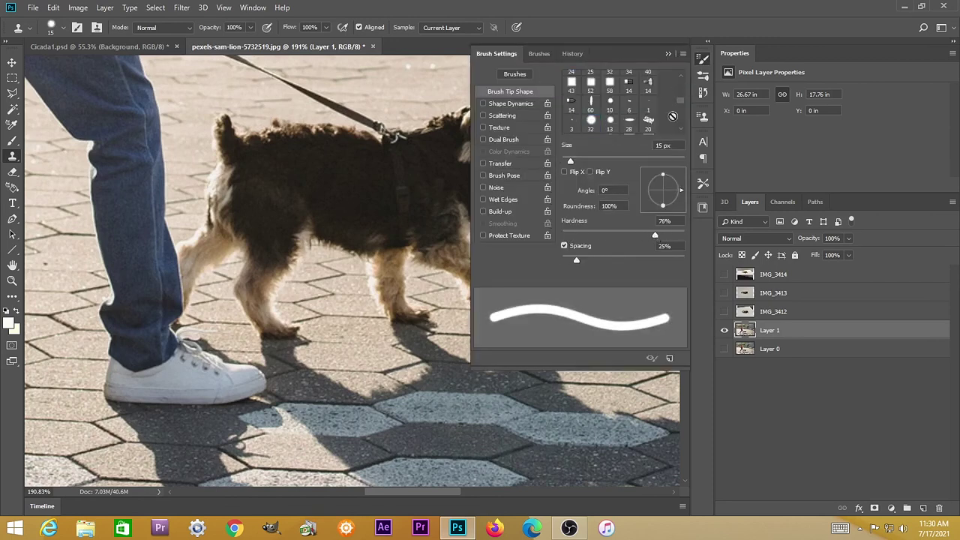
{"action": "left_click", "coordinate": [669, 53]}
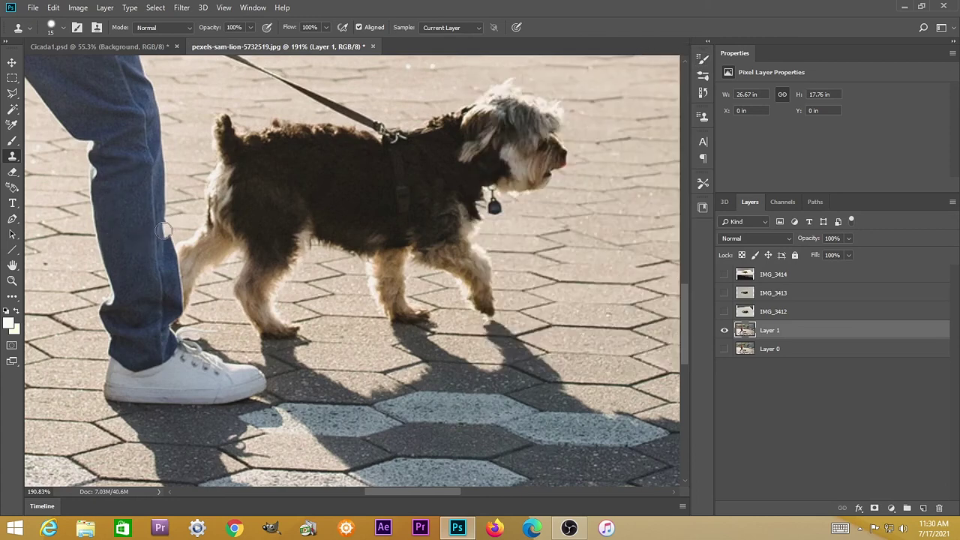
{"action": "key", "text": "bracketleft"}
Clone pavement along the jeans edge and over the dog's hind leg and tail
{"action": "left_click_drag", "start_coordinate": [188, 189], "coordinate": [180, 156]}
{"action": "left_click_drag", "start_coordinate": [185, 255], "coordinate": [188, 298]}
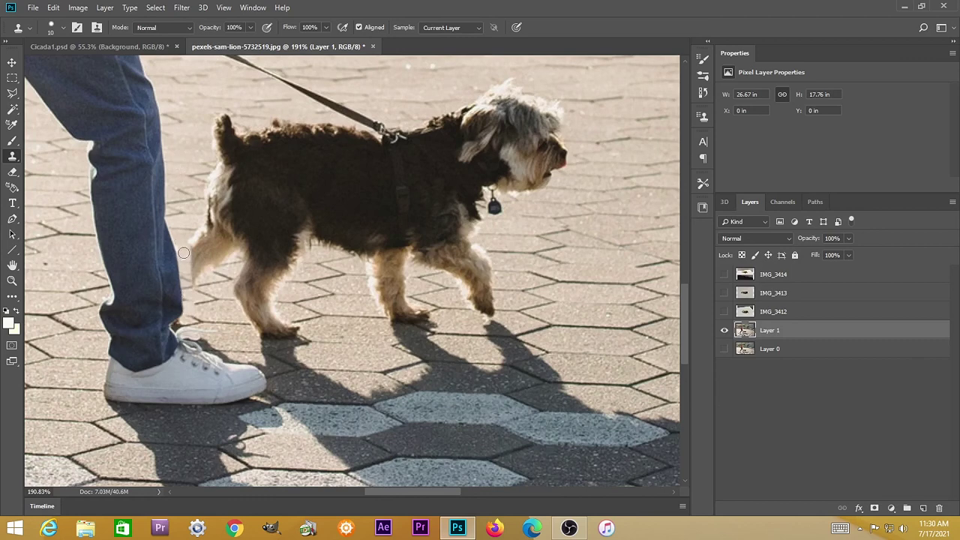
{"action": "left_click_drag", "start_coordinate": [181, 246], "coordinate": [181, 231]}
{"action": "mouse_move", "coordinate": [190, 265]}
{"action": "left_mouse_down"}
{"action": "mouse_move", "coordinate": [188, 233]}
{"action": "mouse_move", "coordinate": [196, 278]}
{"action": "left_mouse_up"}
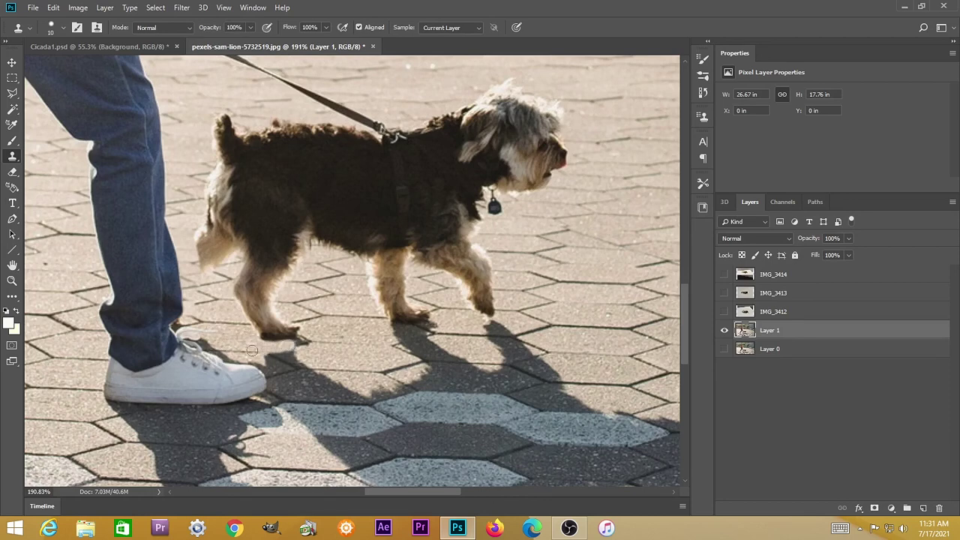
Sample pavement near the shoe and paint out the leash end by the dog's back
{"action": "key", "text": "alt"}
{"action": "left_click", "coordinate": [215, 336], "text": "alt"}
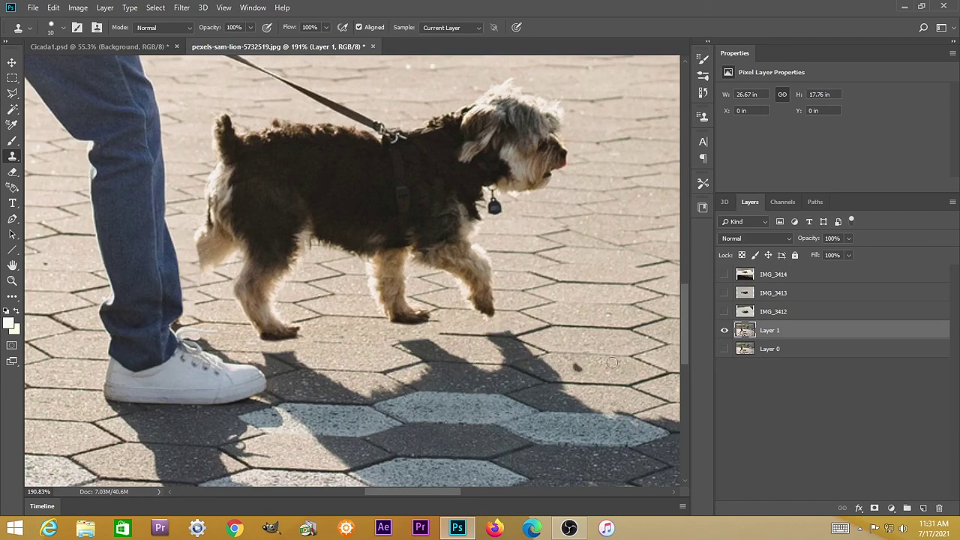
{"action": "left_click_drag", "start_coordinate": [685, 318], "coordinate": [685, 296]}
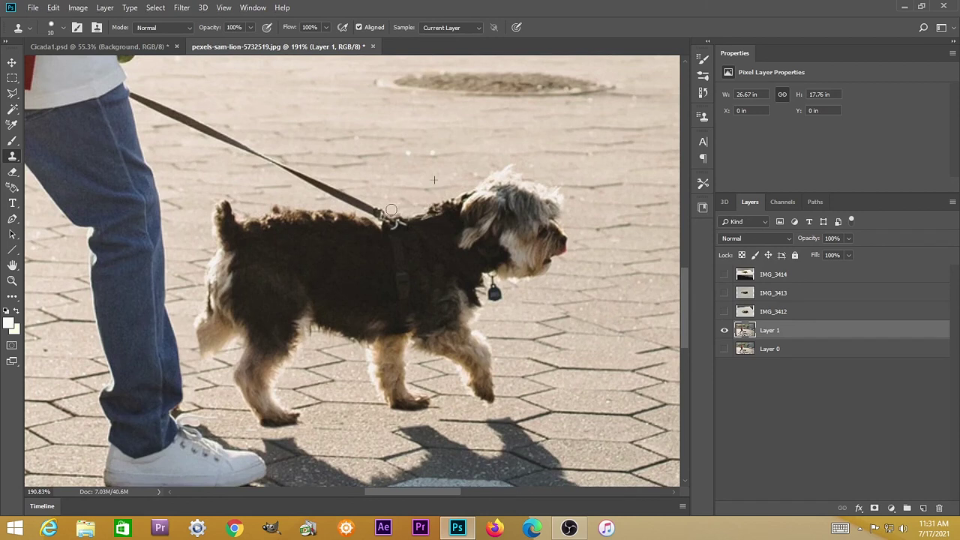
{"action": "mouse_move", "coordinate": [381, 217]}
{"action": "left_mouse_down"}
{"action": "mouse_move", "coordinate": [342, 200]}
{"action": "mouse_move", "coordinate": [381, 206]}
{"action": "mouse_move", "coordinate": [329, 197]}
{"action": "mouse_move", "coordinate": [347, 213]}
{"action": "left_mouse_up"}
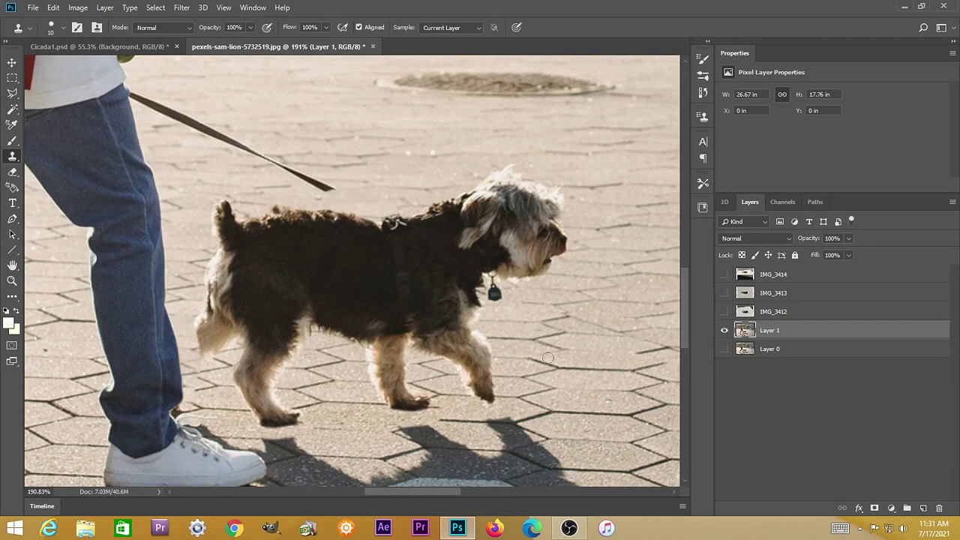
Patch the dog out using clean pavement from the right with the Patch tool, then deselect
{"action": "scroll", "coordinate": [325, 289], "scroll_direction": "down", "scroll_amount": 5}
{"action": "key", "text": "j"}
{"action": "left_click", "coordinate": [12, 298]}
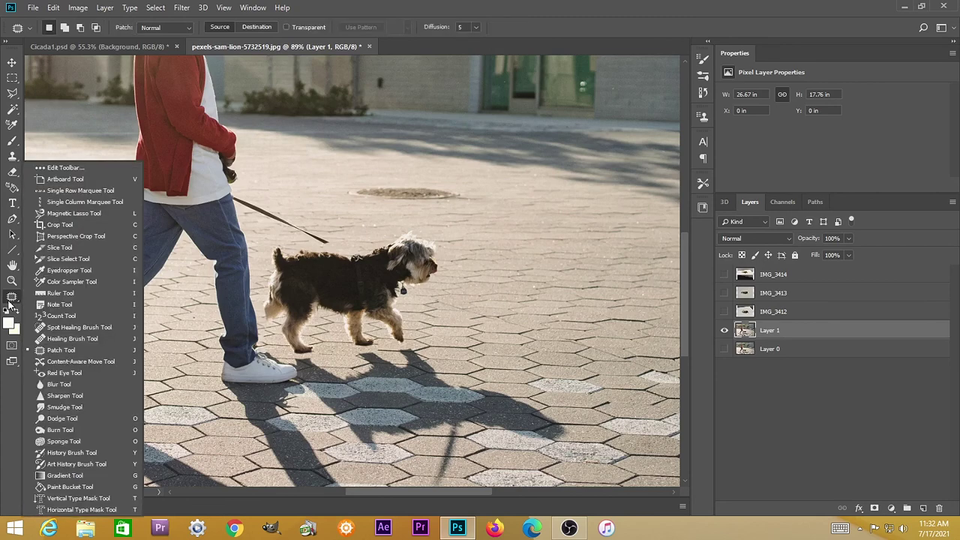
{"action": "left_click", "coordinate": [60, 351]}
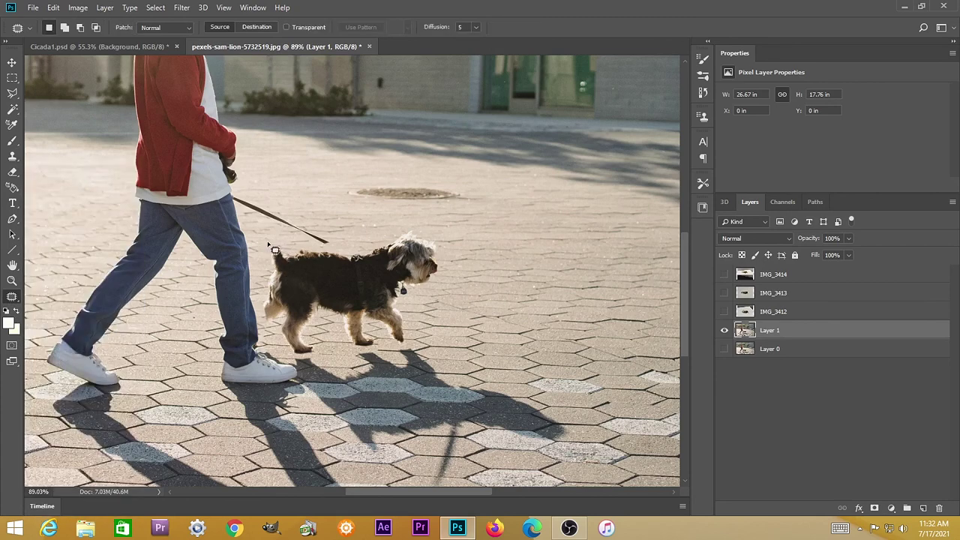
{"action": "mouse_move", "coordinate": [267, 242]}
{"action": "left_mouse_down"}
{"action": "mouse_move", "coordinate": [259, 315]}
{"action": "mouse_move", "coordinate": [279, 354]}
{"action": "mouse_move", "coordinate": [412, 349]}
{"action": "mouse_move", "coordinate": [431, 330]}
{"action": "mouse_move", "coordinate": [452, 270]}
{"action": "mouse_move", "coordinate": [432, 229]}
{"action": "mouse_move", "coordinate": [343, 253]}
{"action": "mouse_move", "coordinate": [272, 248]}
{"action": "left_mouse_up"}
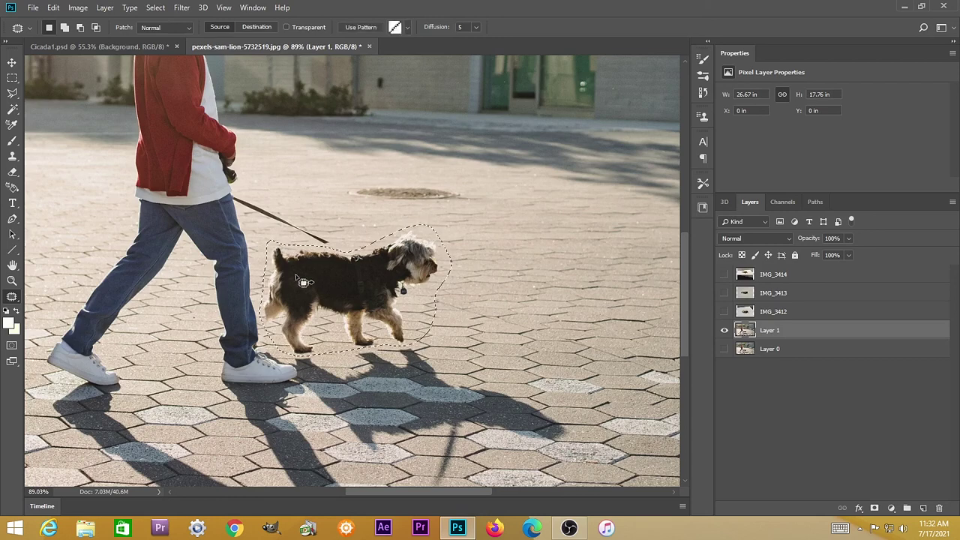
{"action": "left_click_drag", "start_coordinate": [359, 297], "coordinate": [566, 297]}
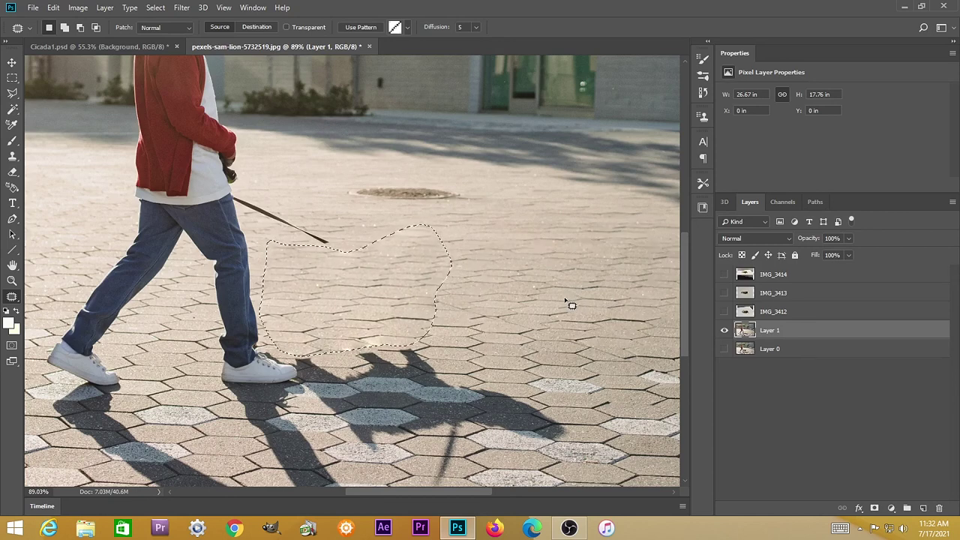
{"action": "key", "text": "ctrl+d"}
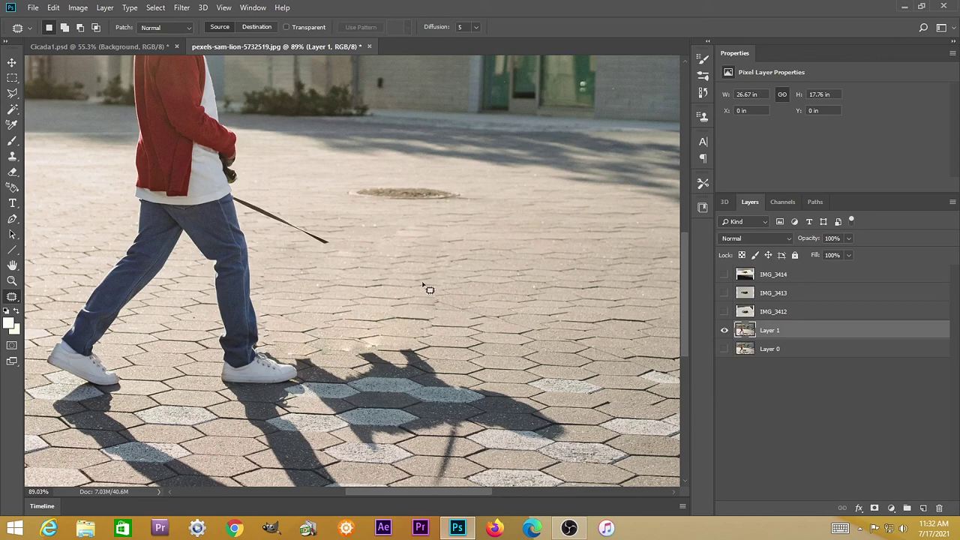
Clone pavement over the shadow by the boy's front shoe toe, then zoom back out
{"action": "scroll", "coordinate": [413, 320], "scroll_direction": "up", "scroll_amount": 3}
{"action": "key", "text": "s"}
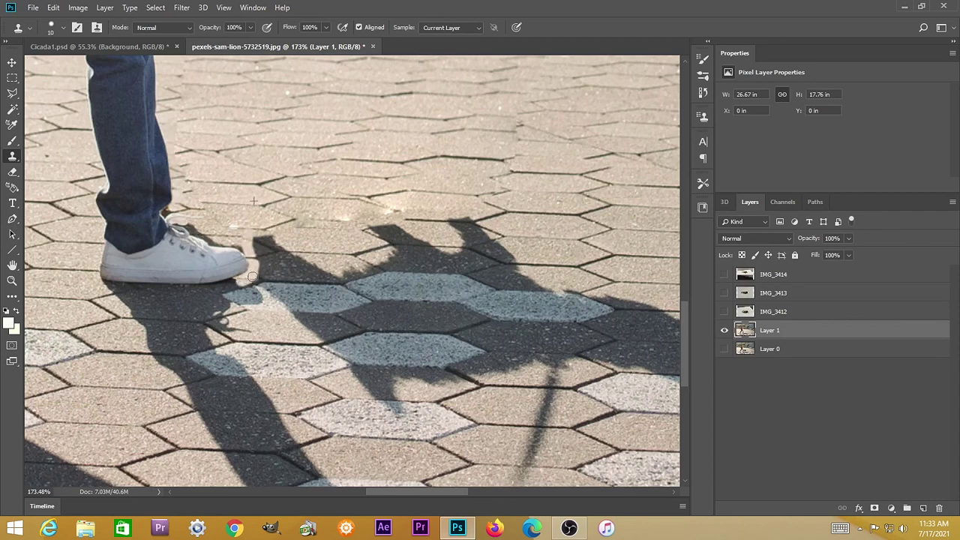
{"action": "mouse_move", "coordinate": [252, 277]}
{"action": "left_mouse_down"}
{"action": "mouse_move", "coordinate": [257, 299]}
{"action": "mouse_move", "coordinate": [255, 252]}
{"action": "mouse_move", "coordinate": [270, 212]}
{"action": "left_mouse_up"}
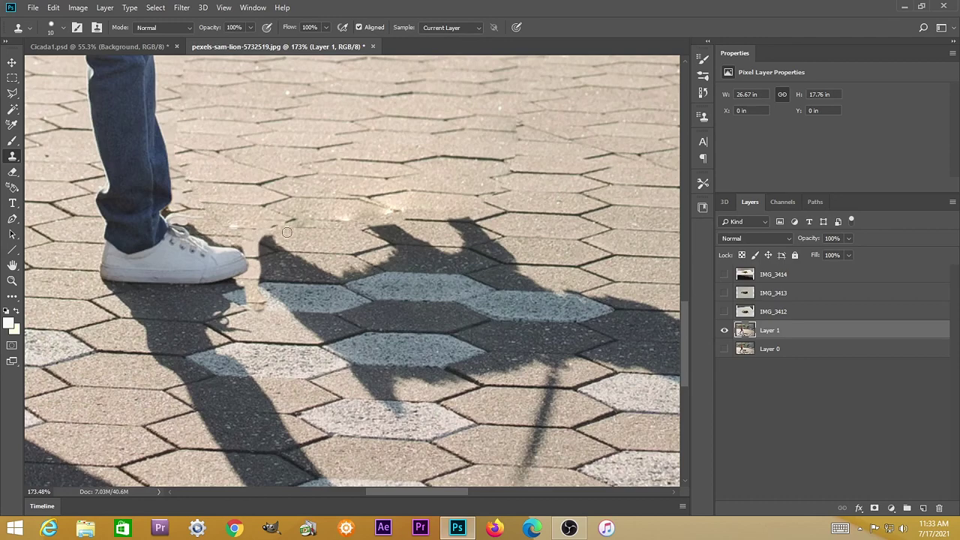
{"action": "scroll", "coordinate": [397, 318], "scroll_direction": "down", "scroll_amount": 4}
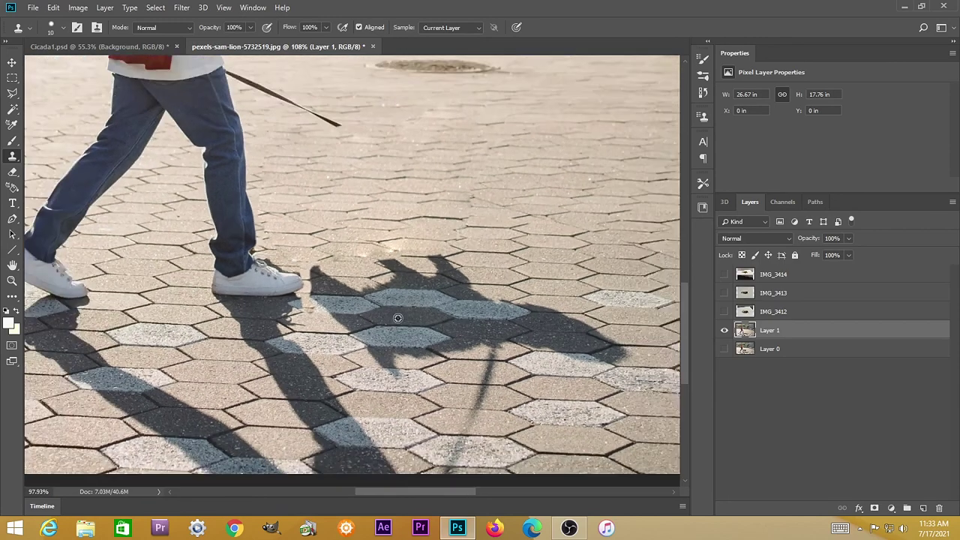
{"action": "scroll", "coordinate": [398, 318], "scroll_direction": "down", "scroll_amount": 2}
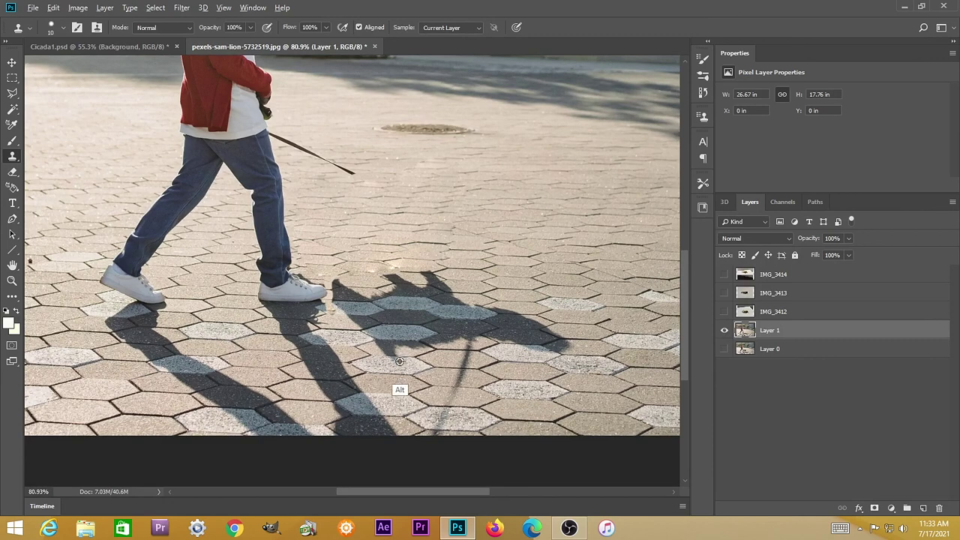
{"action": "left_click", "coordinate": [485, 419], "text": "alt"}
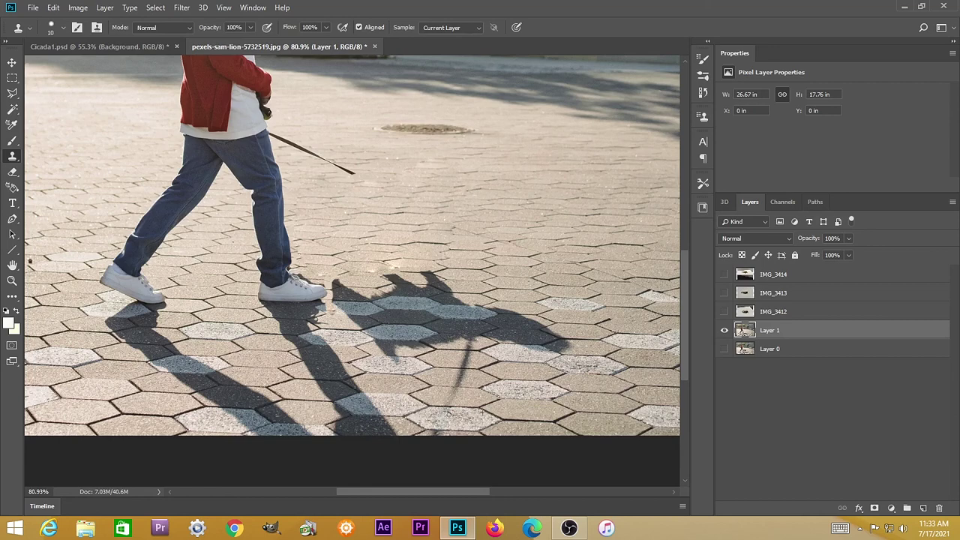
Patch the dog's shadow with plain hexagonal paving from nearby, then deselect
{"action": "key", "text": "j"}
{"action": "scroll", "coordinate": [443, 415], "scroll_direction": "down", "scroll_amount": 2}
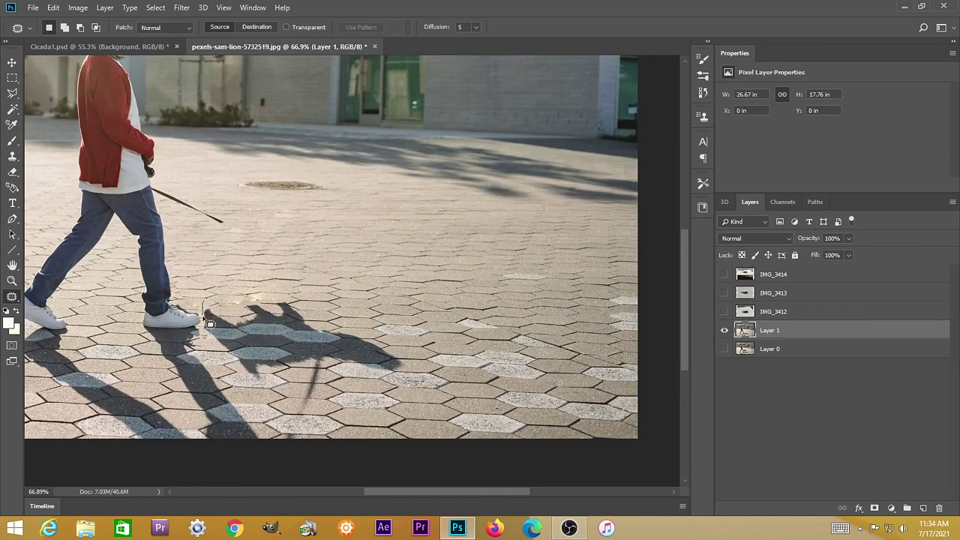
{"action": "mouse_move", "coordinate": [203, 327]}
{"action": "left_mouse_down"}
{"action": "mouse_move", "coordinate": [251, 397]}
{"action": "mouse_move", "coordinate": [313, 424]}
{"action": "mouse_move", "coordinate": [377, 400]}
{"action": "mouse_move", "coordinate": [408, 368]}
{"action": "mouse_move", "coordinate": [379, 341]}
{"action": "mouse_move", "coordinate": [296, 307]}
{"action": "mouse_move", "coordinate": [208, 304]}
{"action": "mouse_move", "coordinate": [203, 315]}
{"action": "left_mouse_up"}
{"action": "left_click_drag", "start_coordinate": [254, 340], "coordinate": [490, 360]}
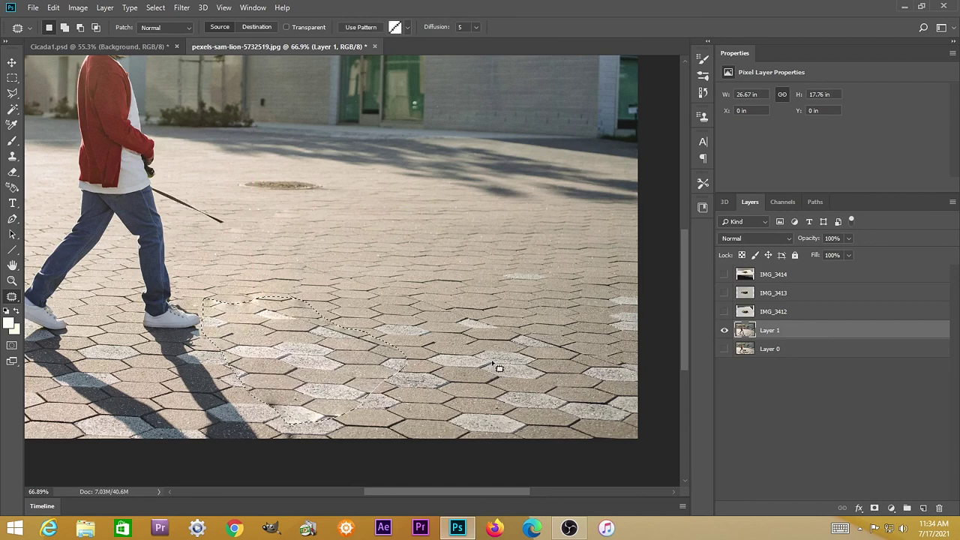
{"action": "key", "text": "ctrl+d"}
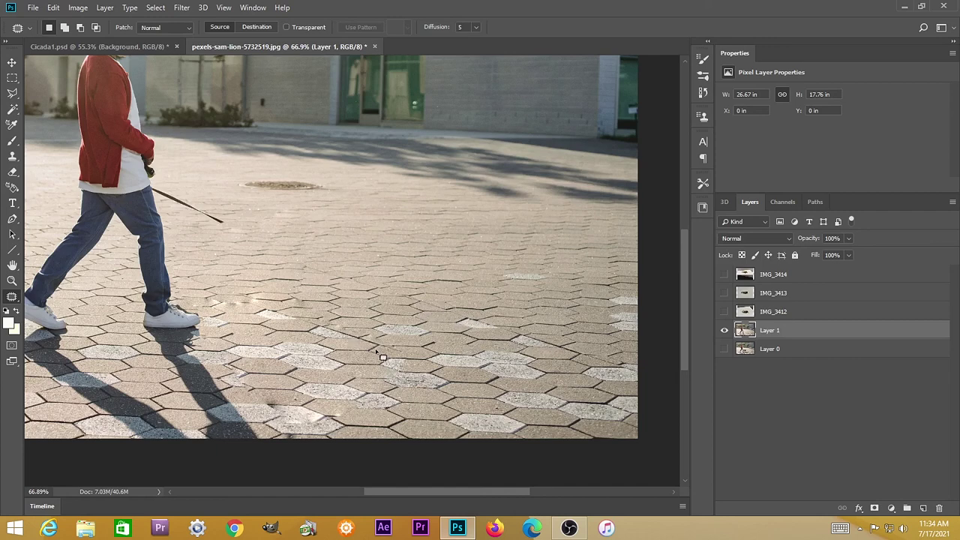
{"action": "mouse_move", "coordinate": [382, 357]}
{"action": "left_mouse_down"}
{"action": "mouse_move", "coordinate": [345, 335]}
{"action": "mouse_move", "coordinate": [240, 303]}
{"action": "mouse_move", "coordinate": [322, 336]}
{"action": "left_mouse_up"}
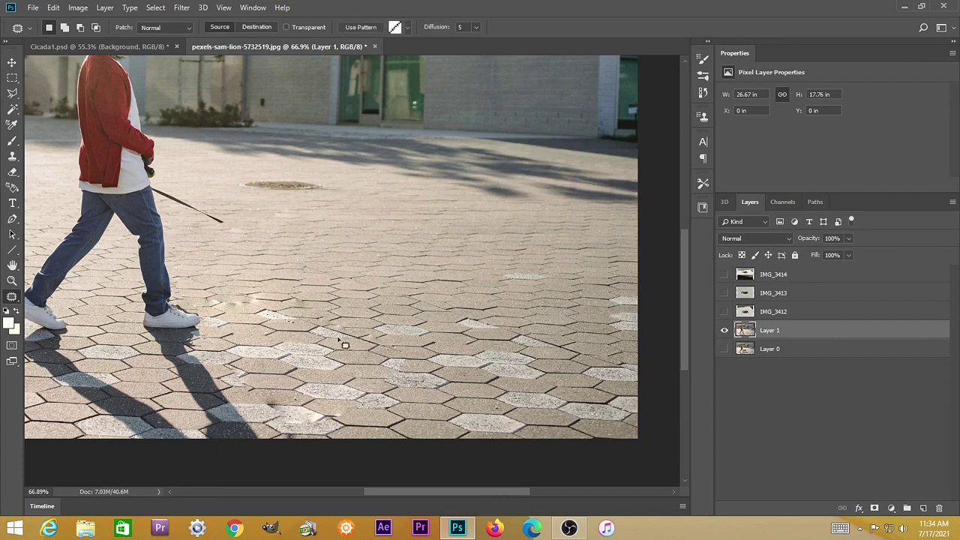
{"action": "left_click", "coordinate": [377, 347]}
Fit the image on screen and compare the IMG_3414, IMG_3413 and IMG_3412 cicada layers
{"action": "double_click", "coordinate": [12, 265]}
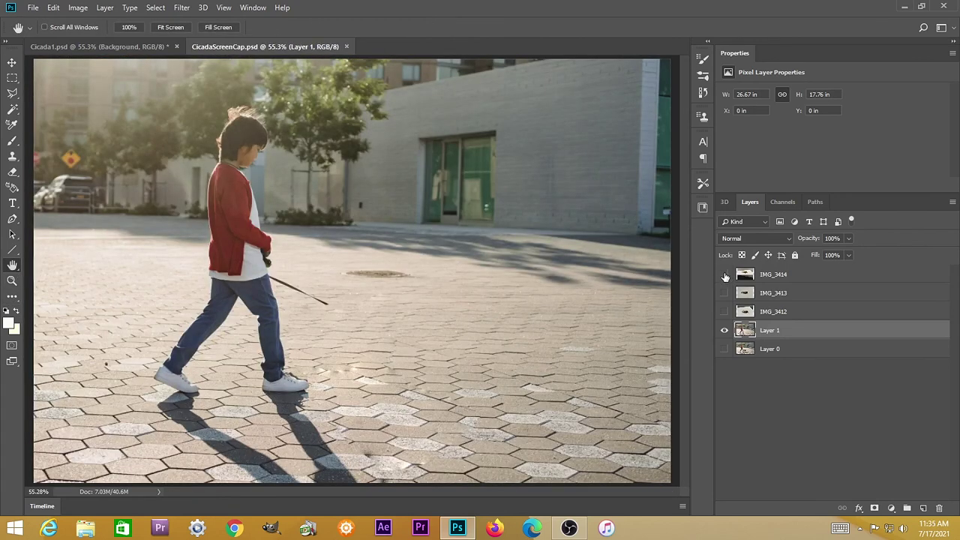
{"action": "left_click", "coordinate": [725, 274]}
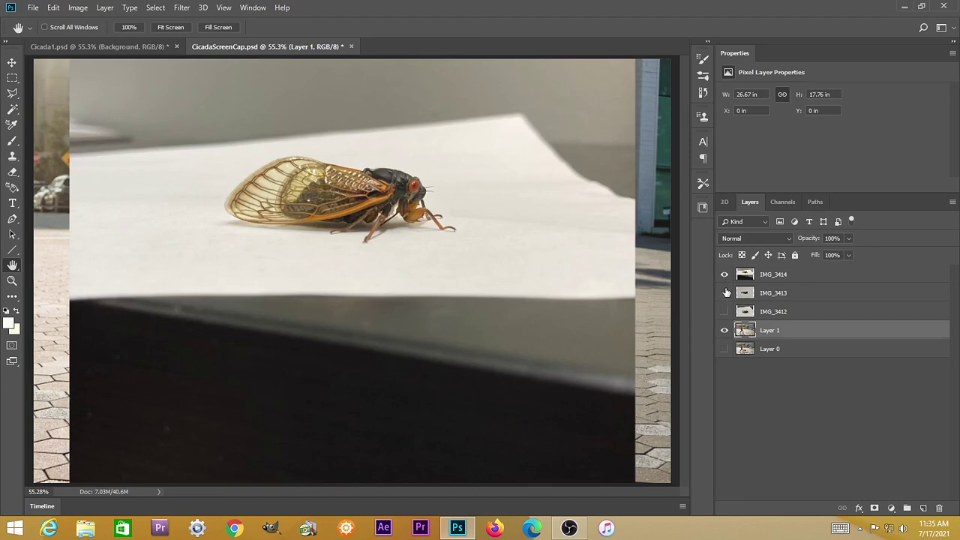
{"action": "left_click", "coordinate": [725, 274]}
{"action": "left_click", "coordinate": [725, 292]}
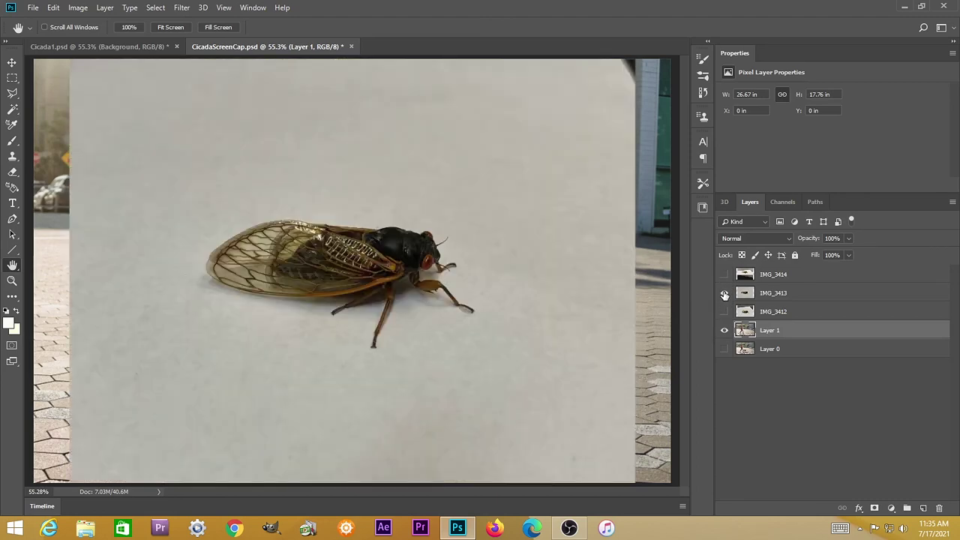
{"action": "left_click", "coordinate": [725, 294]}
{"action": "left_click", "coordinate": [725, 312]}
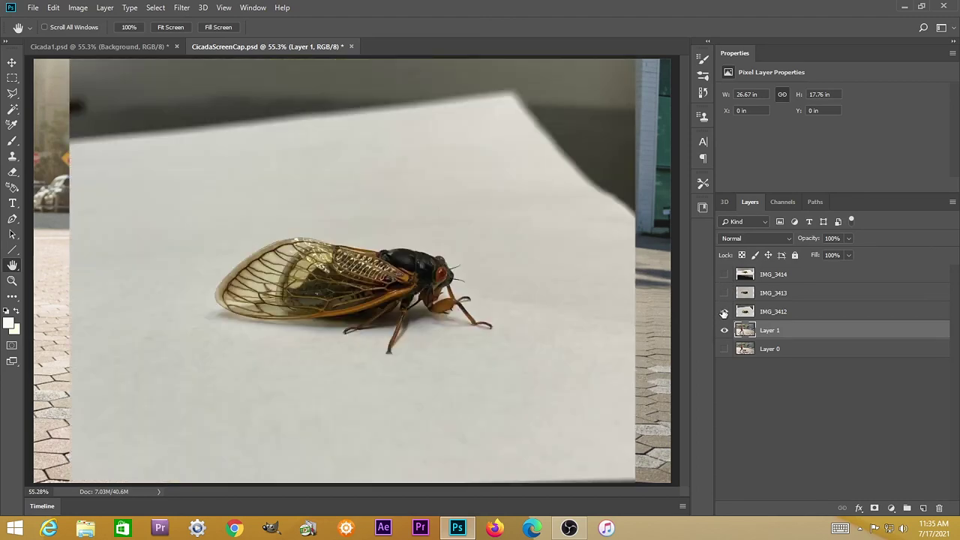
{"action": "left_click", "coordinate": [724, 312]}
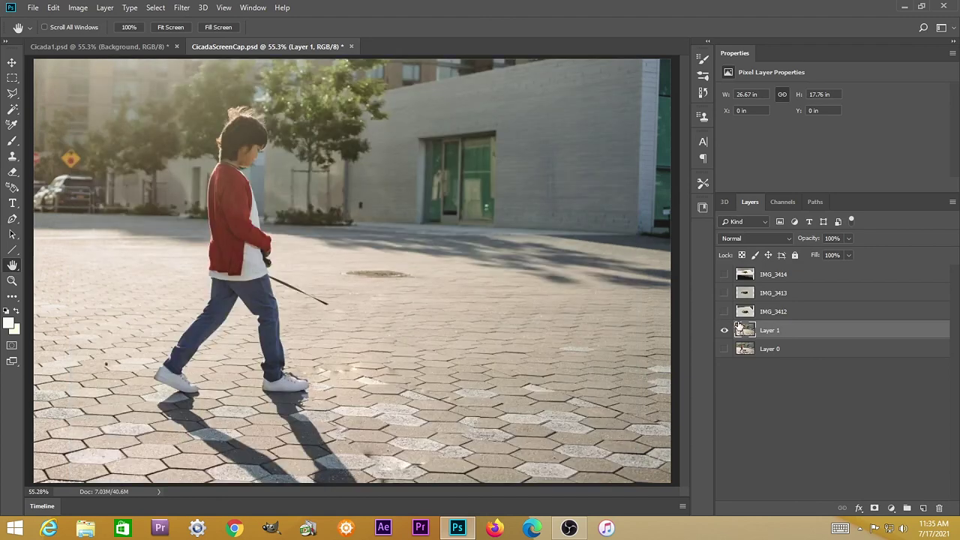
{"action": "left_click", "coordinate": [725, 293]}
Lower IMG_3413 and IMG_3412 opacity to about 48%, shifting IMG_3412 down and right
{"action": "left_click", "coordinate": [743, 295]}
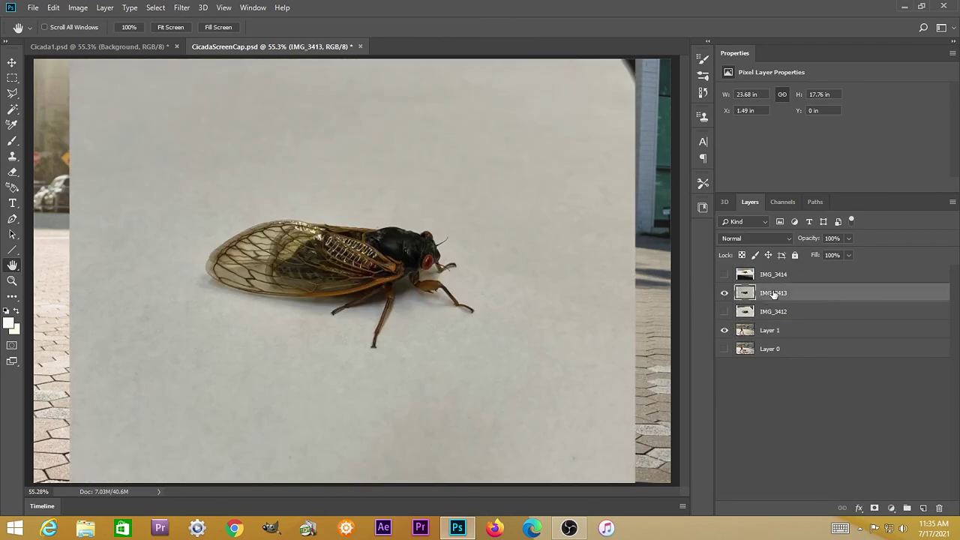
{"action": "left_click", "coordinate": [850, 239]}
{"action": "left_click_drag", "start_coordinate": [821, 252], "coordinate": [823, 255]}
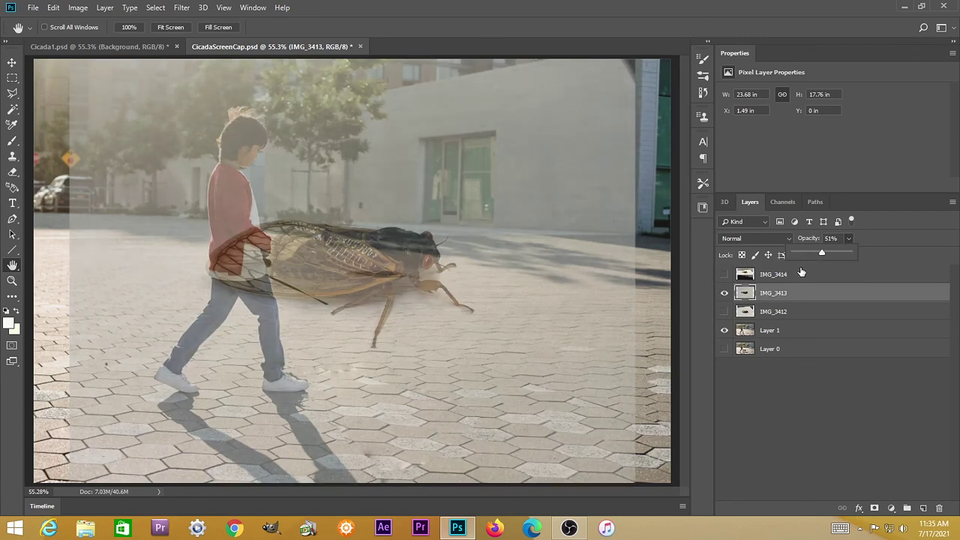
{"action": "left_click", "coordinate": [724, 293]}
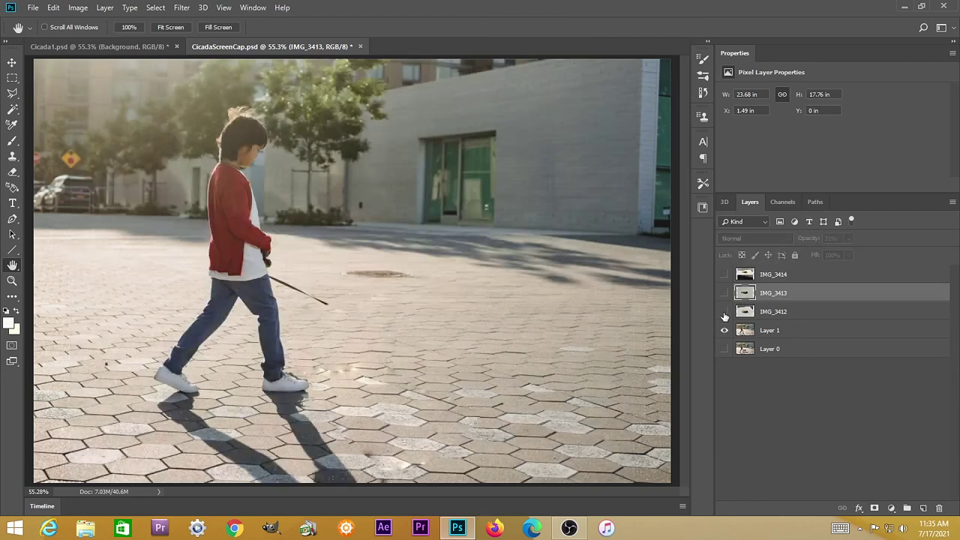
{"action": "left_click", "coordinate": [725, 311]}
{"action": "left_click", "coordinate": [750, 311]}
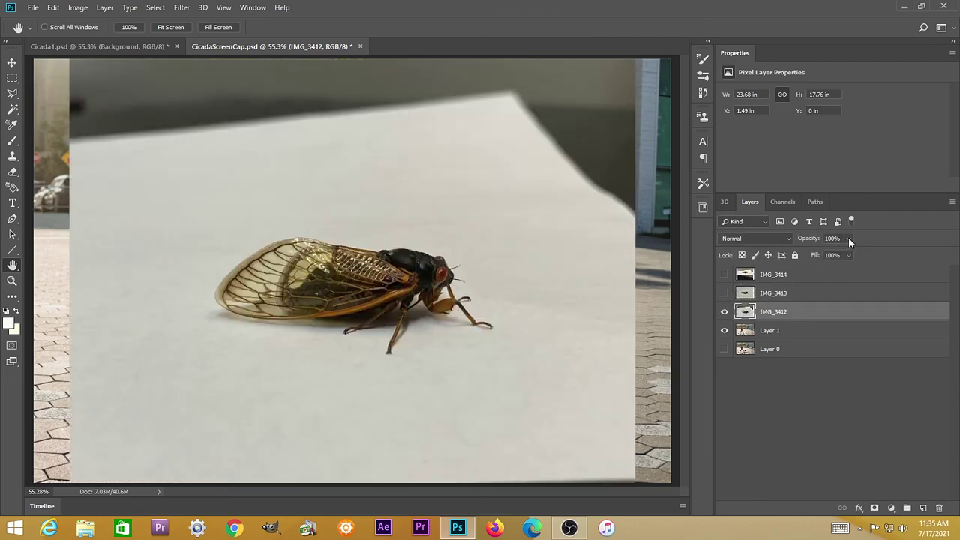
{"action": "left_click", "coordinate": [849, 238]}
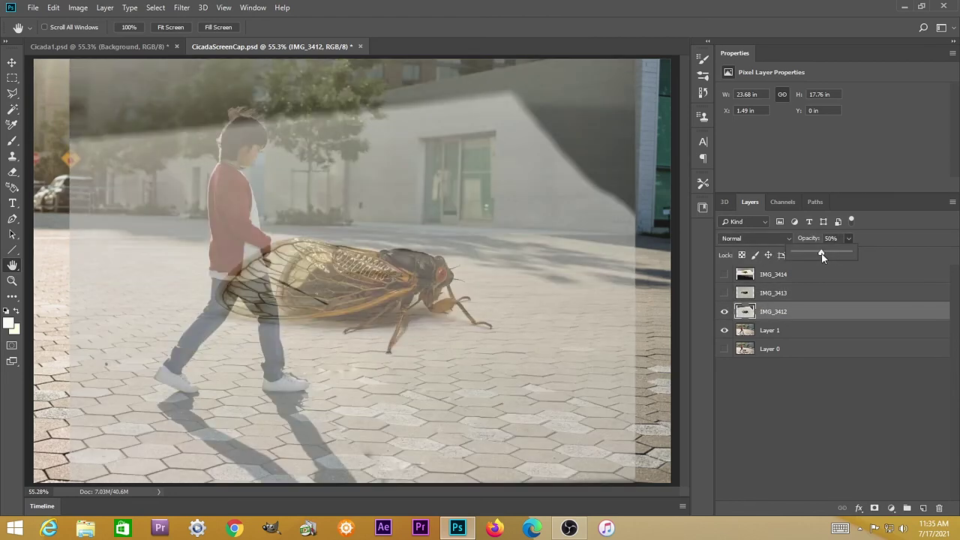
{"action": "left_click_drag", "start_coordinate": [824, 253], "coordinate": [820, 256]}
{"action": "left_click", "coordinate": [483, 325]}
{"action": "key", "text": "v"}
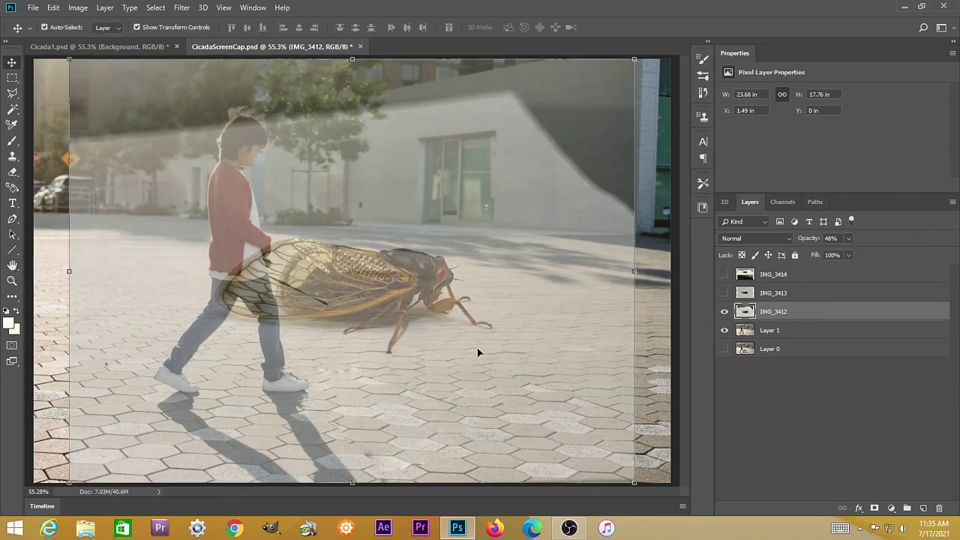
{"action": "left_click_drag", "start_coordinate": [478, 350], "coordinate": [500, 403]}
Make IMG_3414 semi-transparent and move it down beside the leash
{"action": "key", "text": "h"}
{"action": "left_click", "coordinate": [724, 312]}
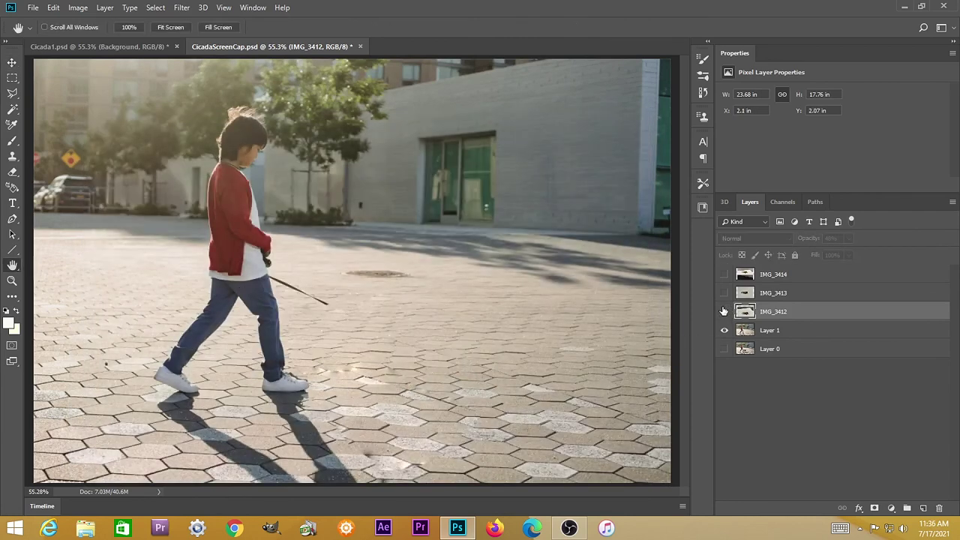
{"action": "left_click", "coordinate": [725, 276]}
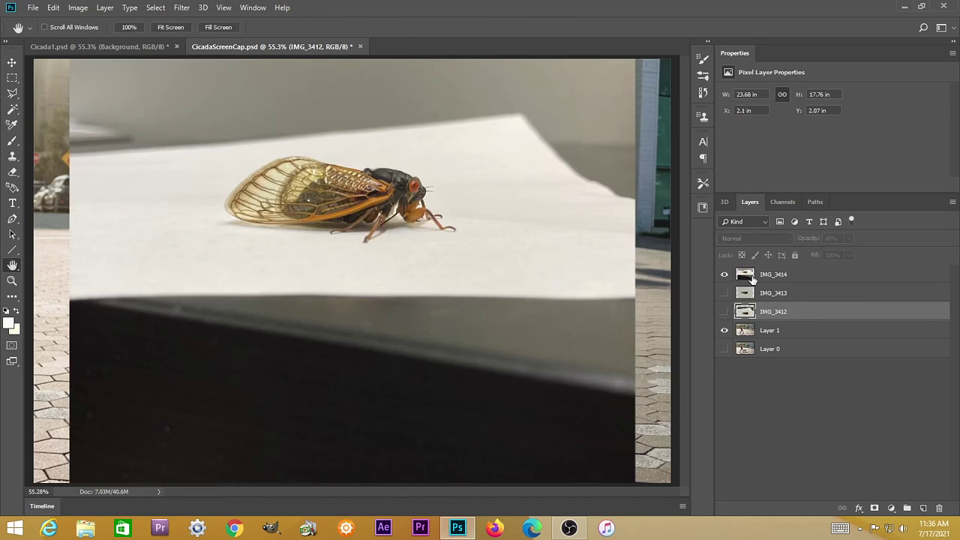
{"action": "left_click", "coordinate": [752, 276]}
{"action": "left_click", "coordinate": [848, 238]}
{"action": "left_click_drag", "start_coordinate": [820, 254], "coordinate": [821, 255]}
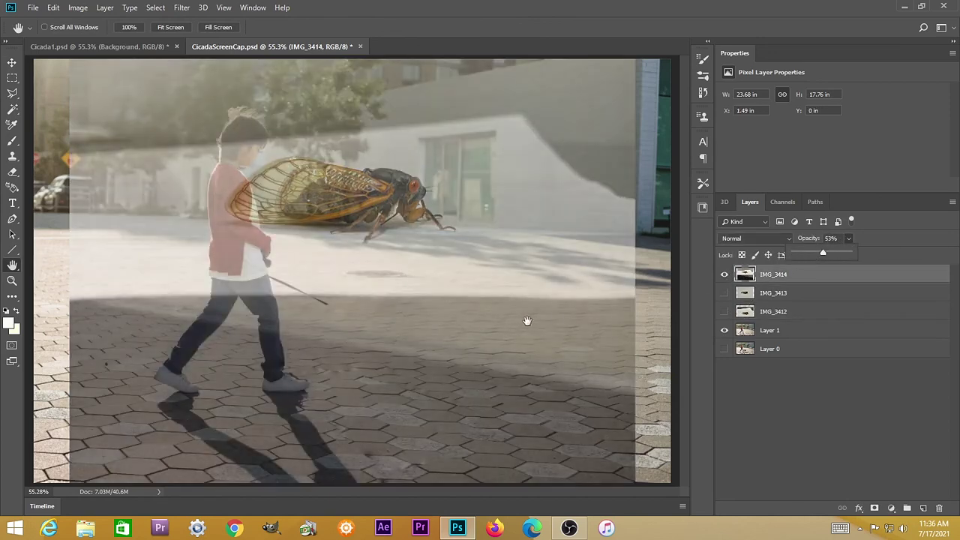
{"action": "key", "text": "v"}
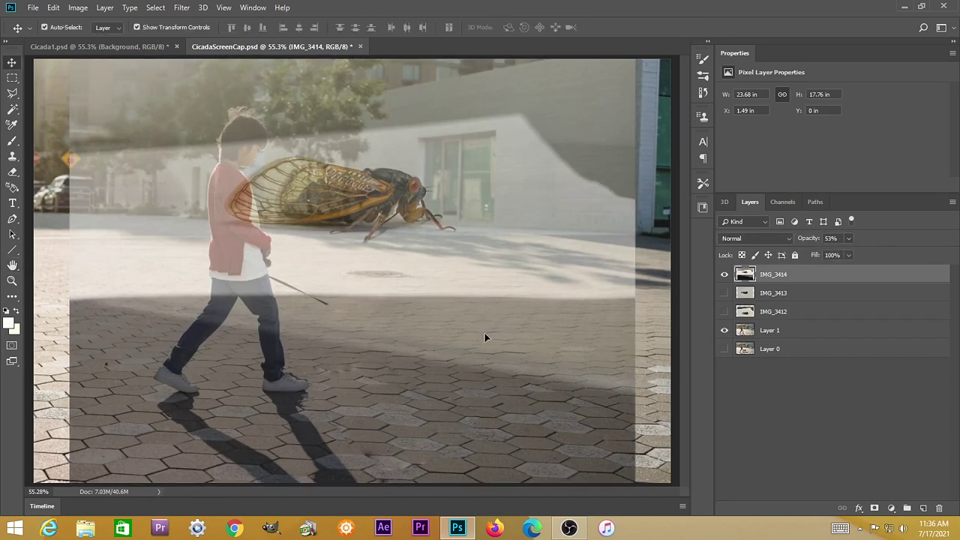
{"action": "left_click_drag", "start_coordinate": [484, 334], "coordinate": [511, 468]}
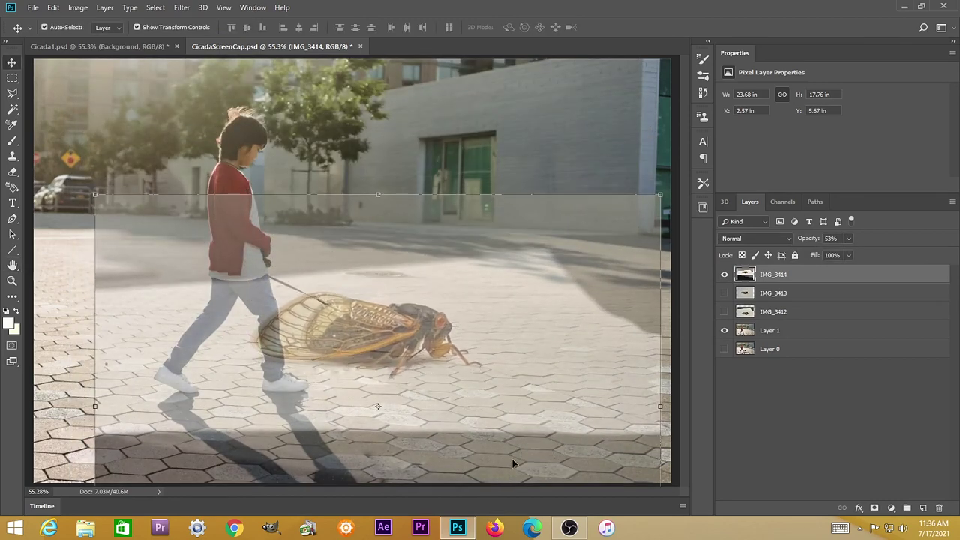
{"action": "mouse_move", "coordinate": [503, 404]}
{"action": "left_mouse_down"}
{"action": "mouse_move", "coordinate": [504, 415]}
{"action": "mouse_move", "coordinate": [496, 407]}
{"action": "mouse_move", "coordinate": [504, 411]}
{"action": "left_mouse_up"}
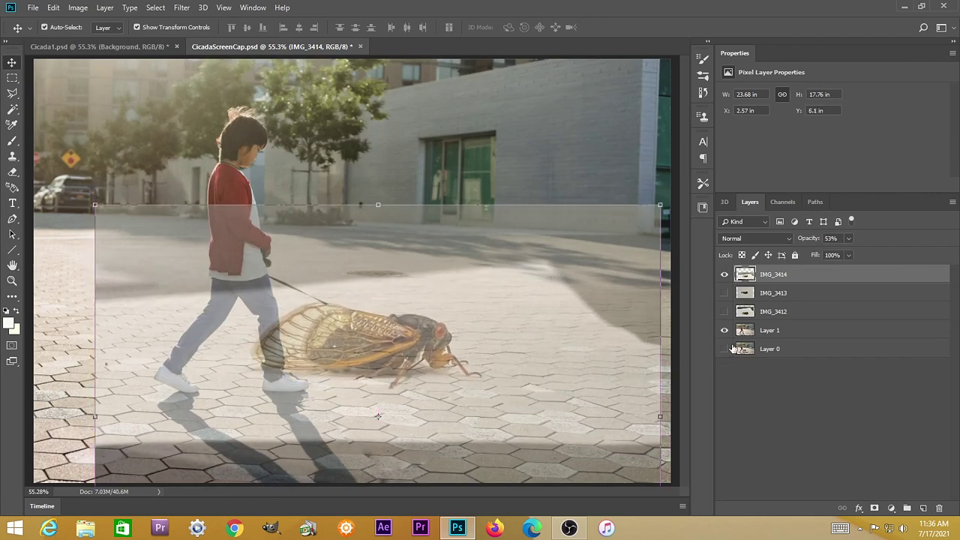
Hide IMG_3414 and bring the IMG_3412 cicada photo back into view
{"action": "left_click", "coordinate": [725, 275]}
{"action": "left_click", "coordinate": [725, 312]}
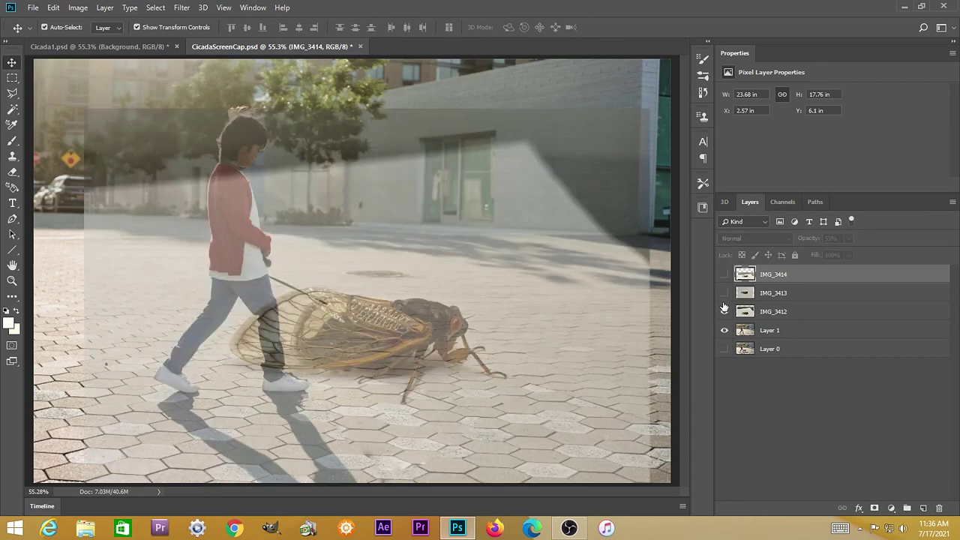
{"action": "left_click", "coordinate": [725, 310]}
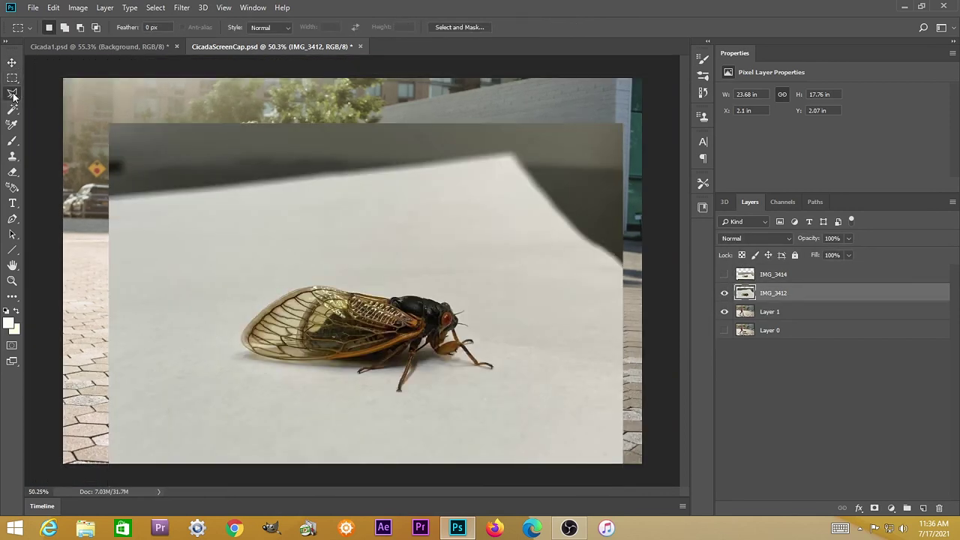
Lasso around the cicada and copy it onto a new Layer 2
{"action": "left_click_drag", "start_coordinate": [12, 93], "coordinate": [43, 98]}
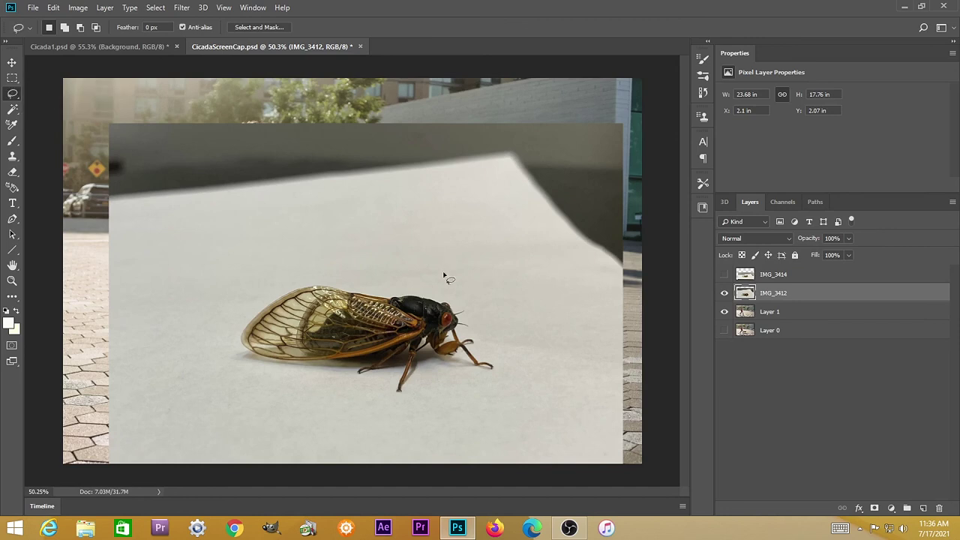
{"action": "mouse_move", "coordinate": [433, 287]}
{"action": "left_mouse_down"}
{"action": "mouse_move", "coordinate": [296, 276]}
{"action": "mouse_move", "coordinate": [229, 321]}
{"action": "mouse_move", "coordinate": [225, 350]}
{"action": "mouse_move", "coordinate": [239, 371]}
{"action": "mouse_move", "coordinate": [365, 386]}
{"action": "mouse_move", "coordinate": [387, 401]}
{"action": "mouse_move", "coordinate": [513, 369]}
{"action": "mouse_move", "coordinate": [468, 300]}
{"action": "mouse_move", "coordinate": [432, 287]}
{"action": "left_mouse_up"}
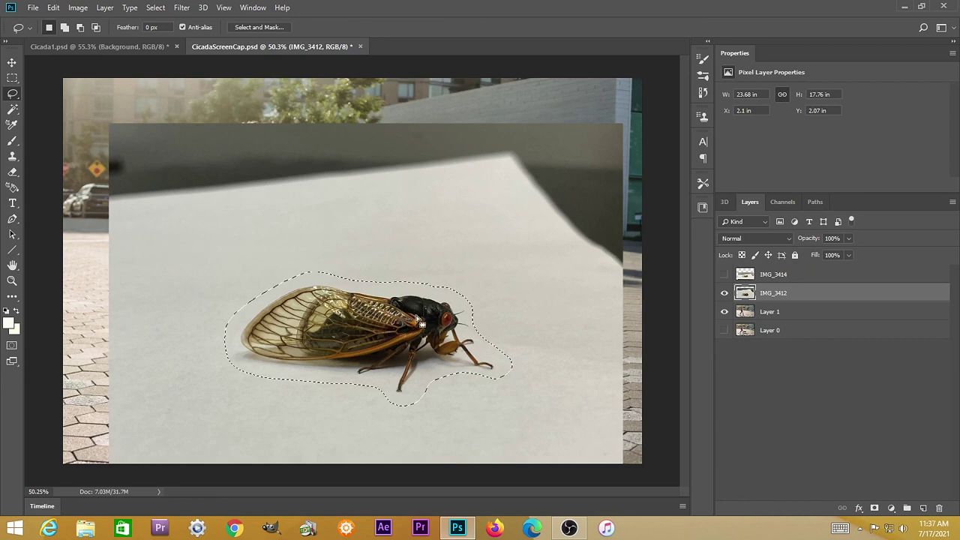
{"action": "key", "text": "ctrl+j"}
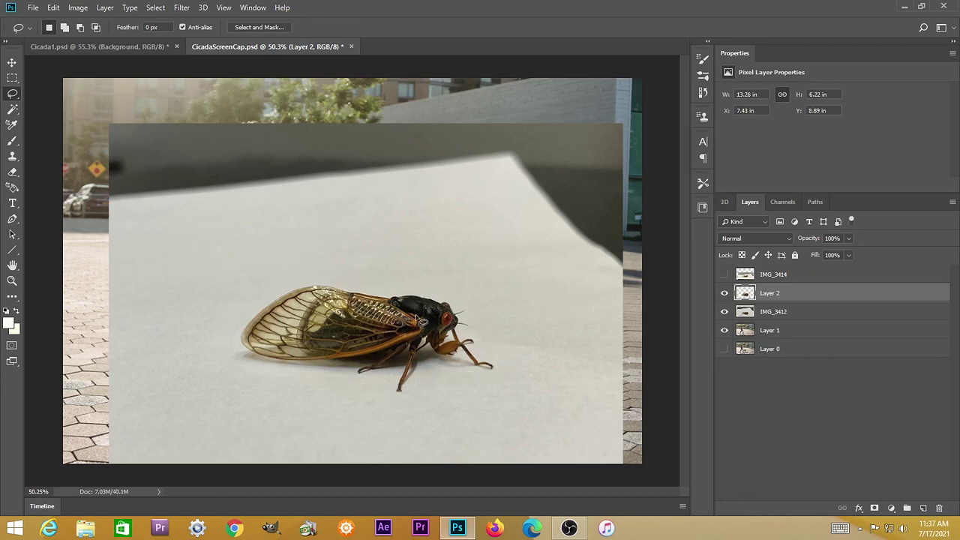
Hide IMG_3412 and position the cicada under the boy's leash, restoring 100% opacity
{"action": "left_click", "coordinate": [725, 313]}
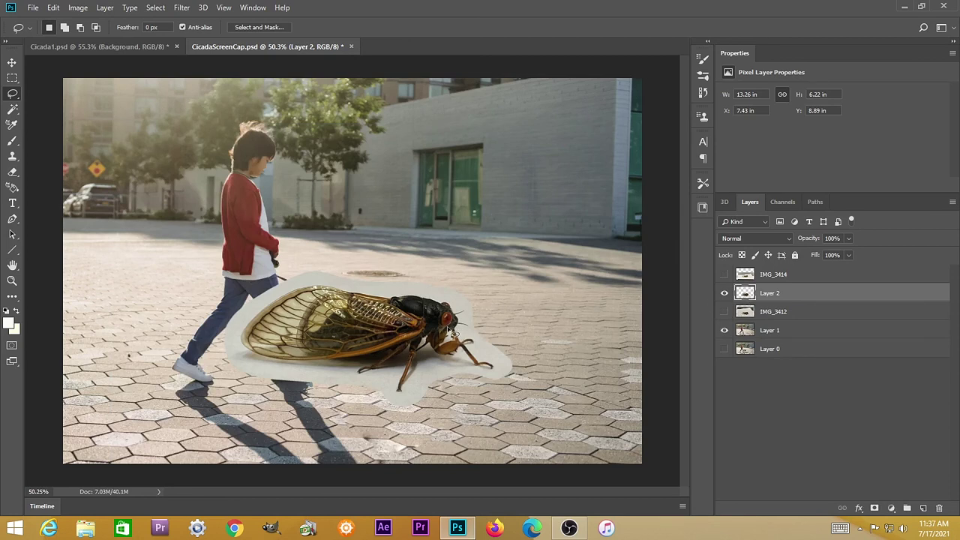
{"action": "key", "text": "v"}
{"action": "mouse_move", "coordinate": [440, 324]}
{"action": "left_mouse_down"}
{"action": "mouse_move", "coordinate": [452, 310]}
{"action": "mouse_move", "coordinate": [475, 345]}
{"action": "left_mouse_up"}
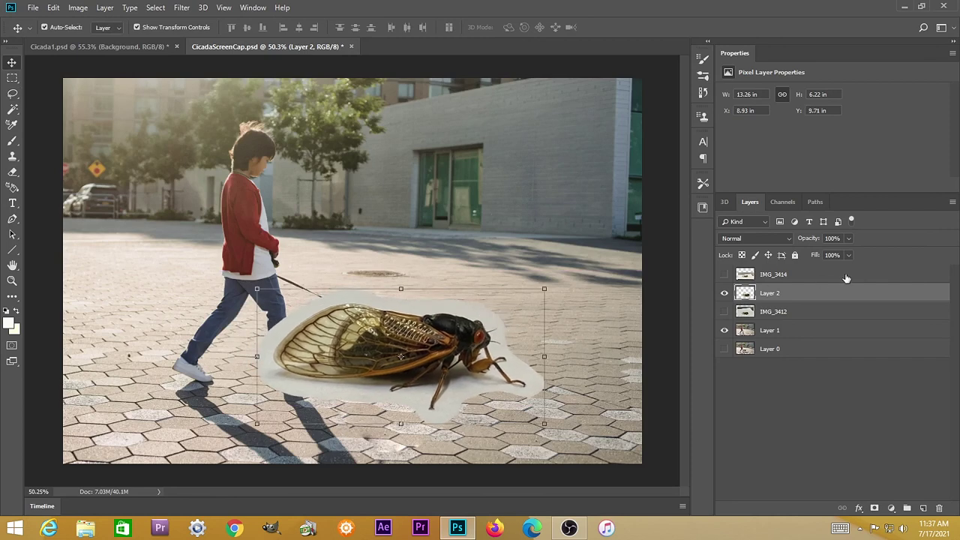
{"action": "left_click", "coordinate": [848, 239]}
{"action": "left_click_drag", "start_coordinate": [824, 254], "coordinate": [826, 256]}
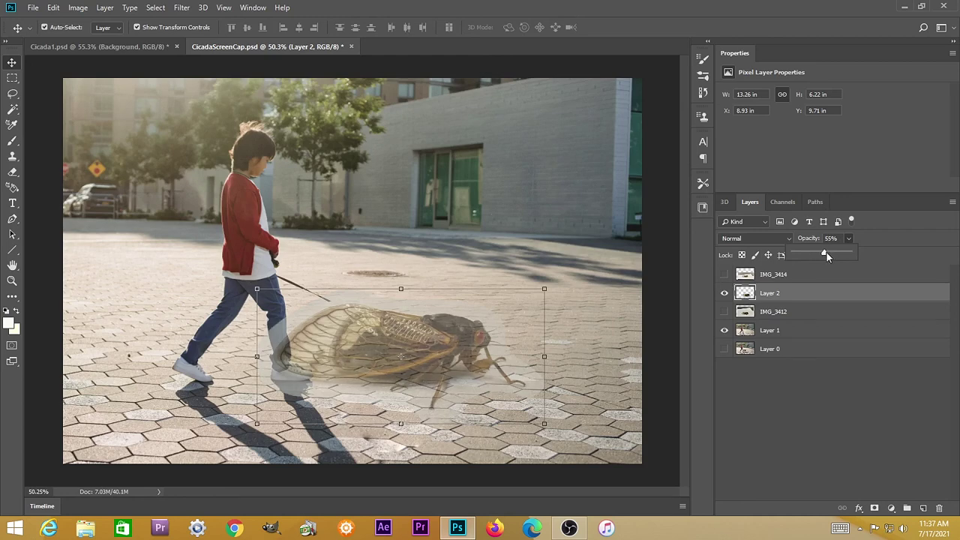
{"action": "left_click_drag", "start_coordinate": [477, 338], "coordinate": [456, 324]}
{"action": "left_click", "coordinate": [848, 238]}
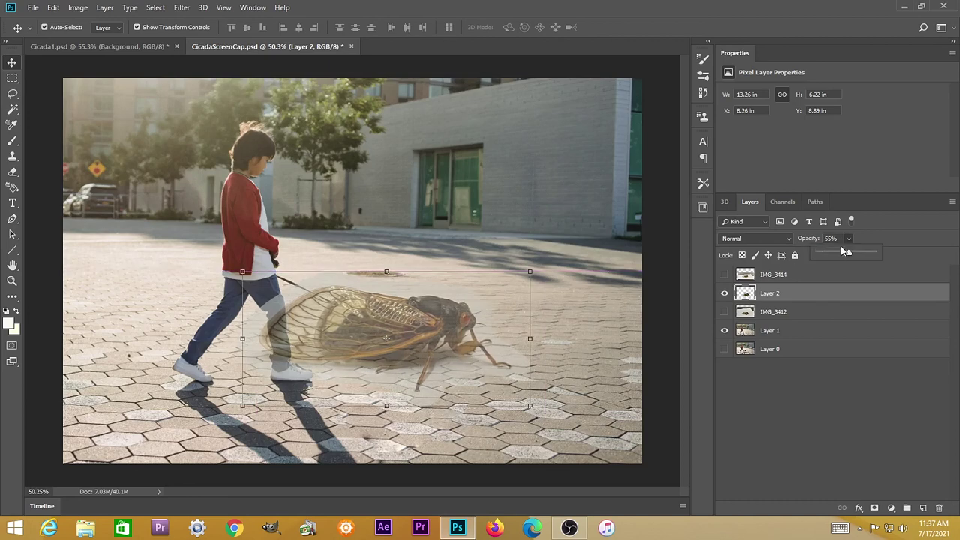
{"action": "left_click_drag", "start_coordinate": [849, 254], "coordinate": [884, 259]}
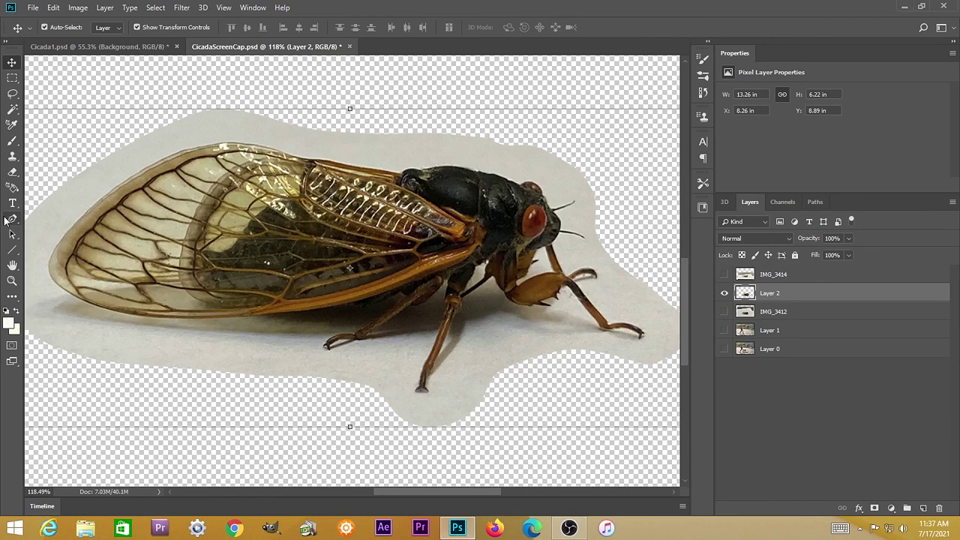
Trace a Pen path around the cicada's wings, body, legs and antenna
{"action": "left_click", "coordinate": [12, 219]}
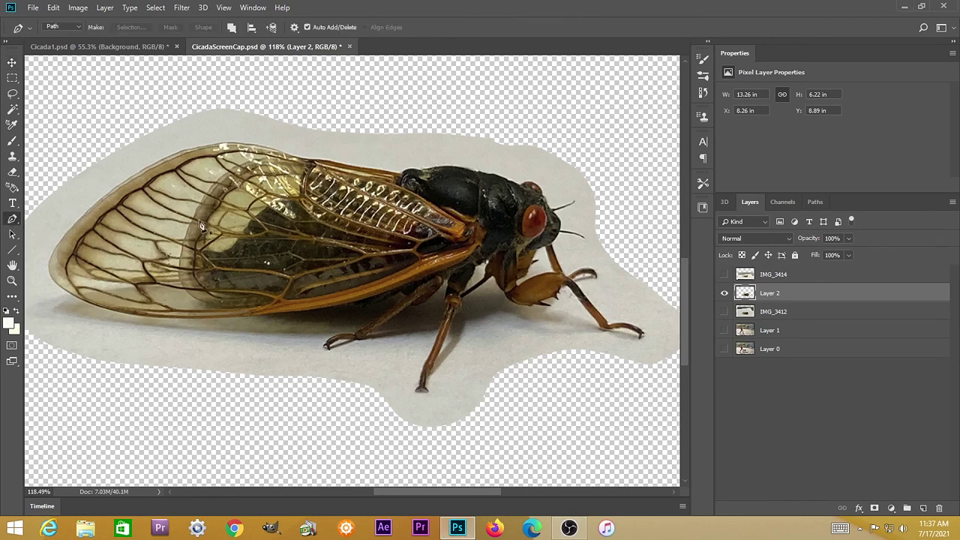
{"action": "scroll", "coordinate": [192, 199], "scroll_direction": "up", "scroll_amount": 5}
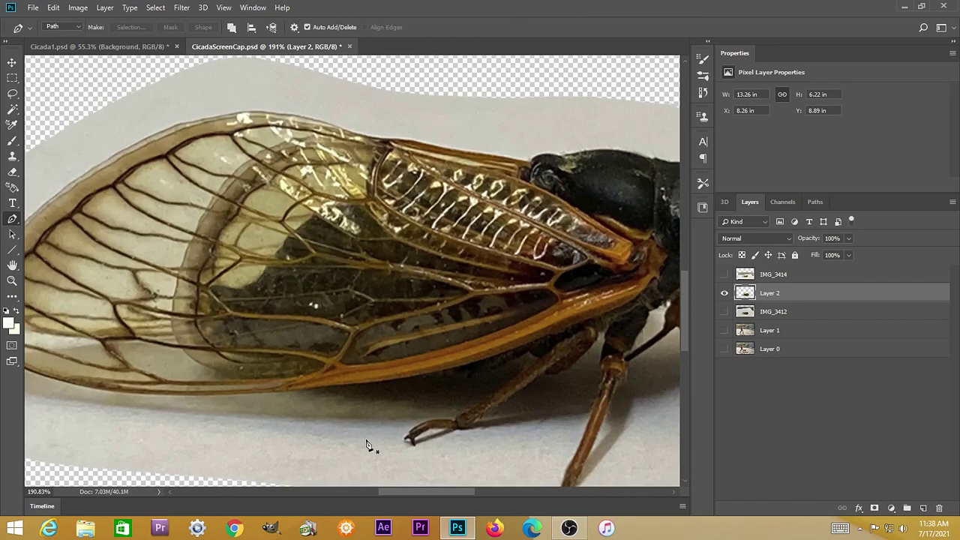
{"action": "left_click_drag", "start_coordinate": [366, 438], "coordinate": [468, 438]}
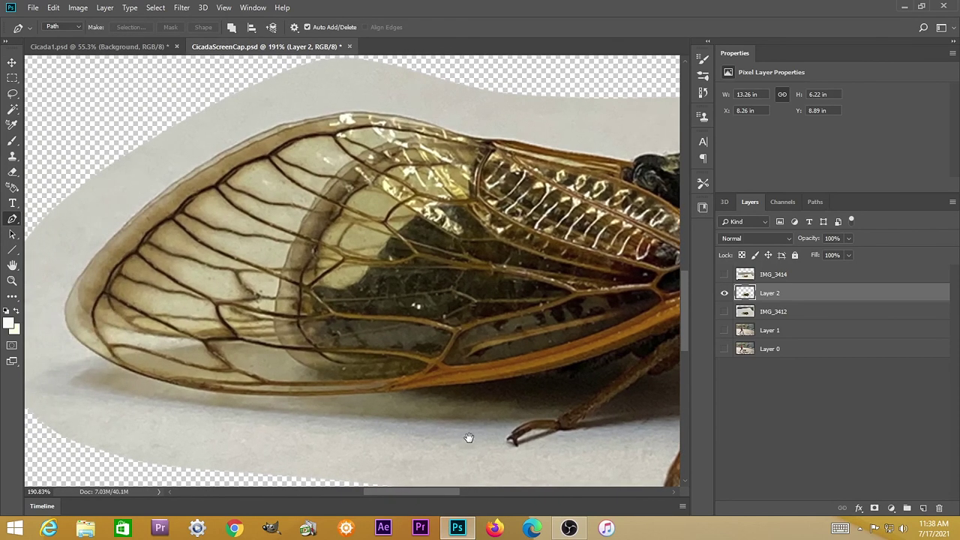
{"action": "left_click", "coordinate": [510, 140]}
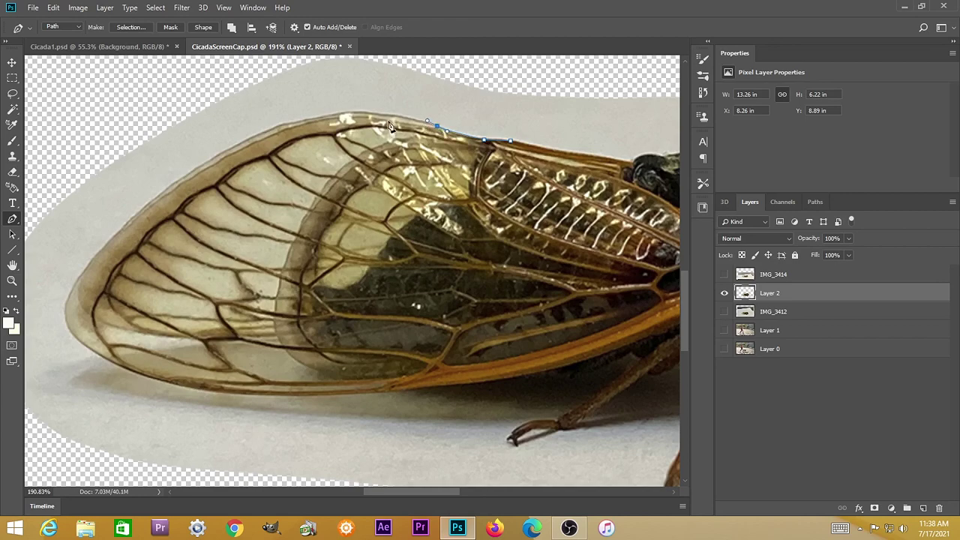
{"action": "left_click", "coordinate": [122, 246]}
{"action": "left_click", "coordinate": [160, 382]}
{"action": "left_click", "coordinate": [393, 392]}
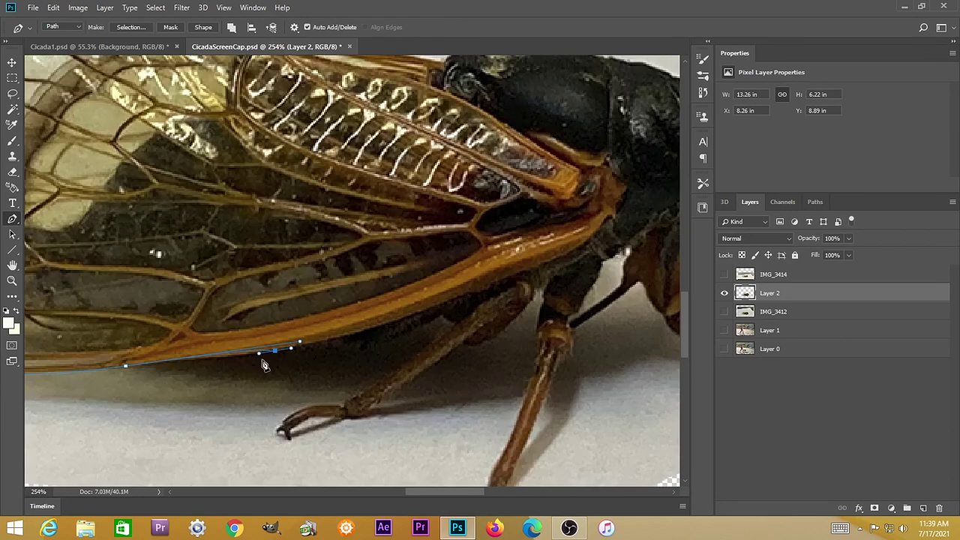
{"action": "left_click", "coordinate": [168, 325]}
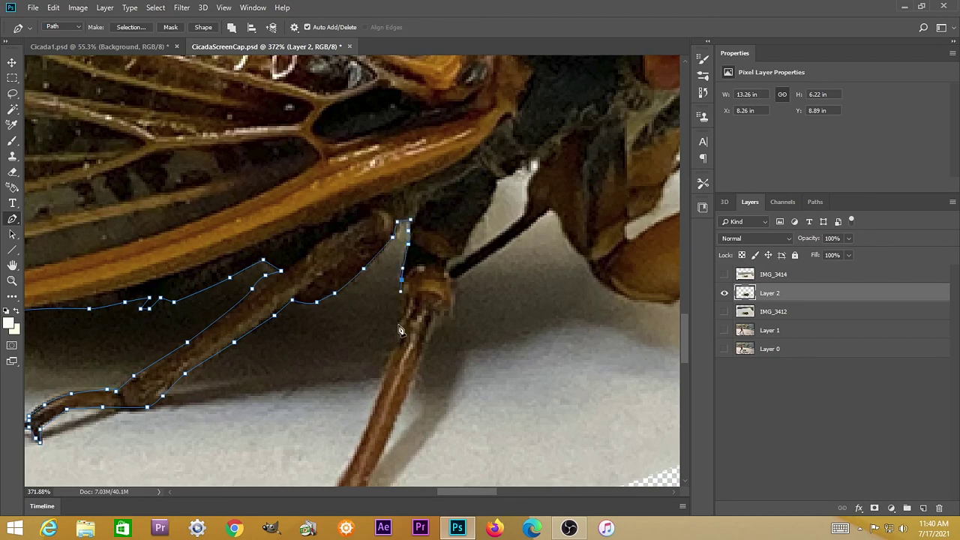
{"action": "left_click", "coordinate": [465, 268]}
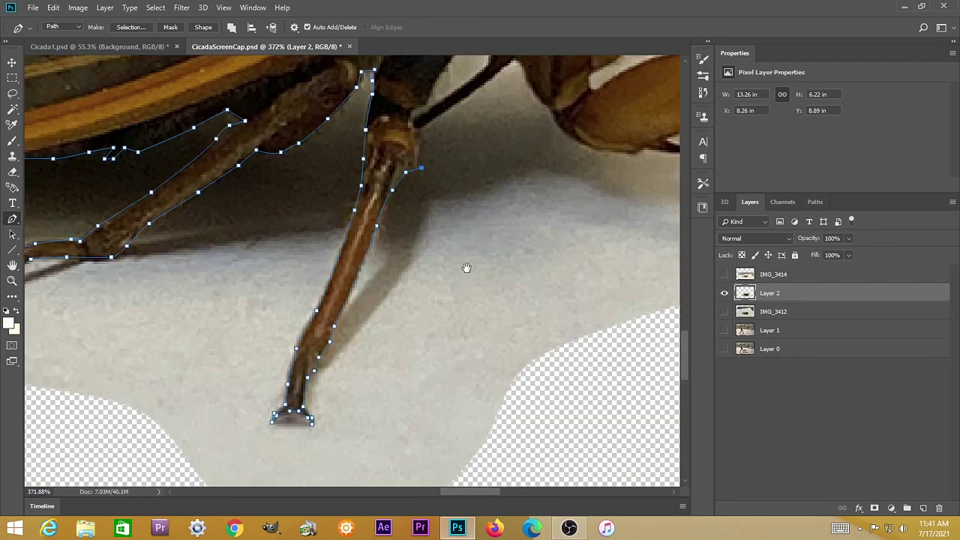
{"action": "left_click", "coordinate": [494, 333]}
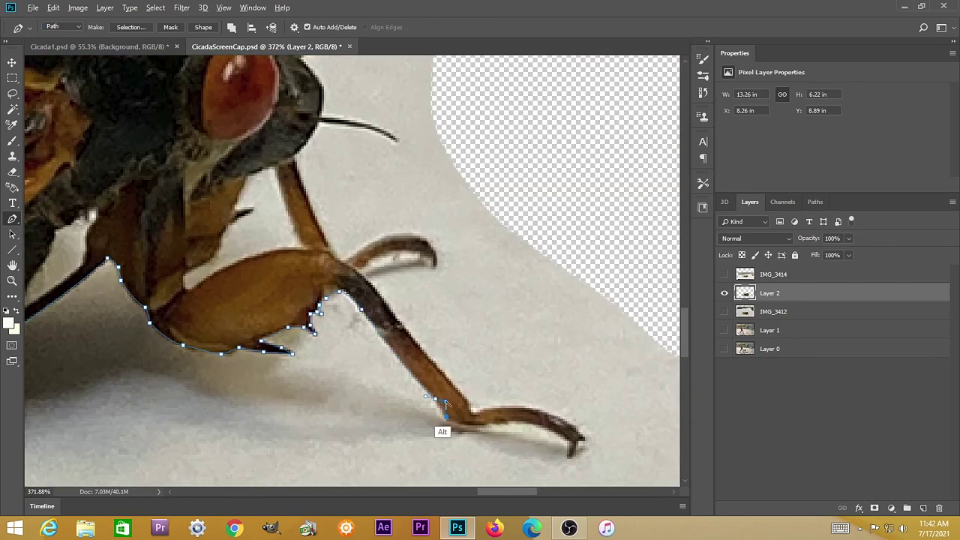
{"action": "left_click", "coordinate": [576, 453]}
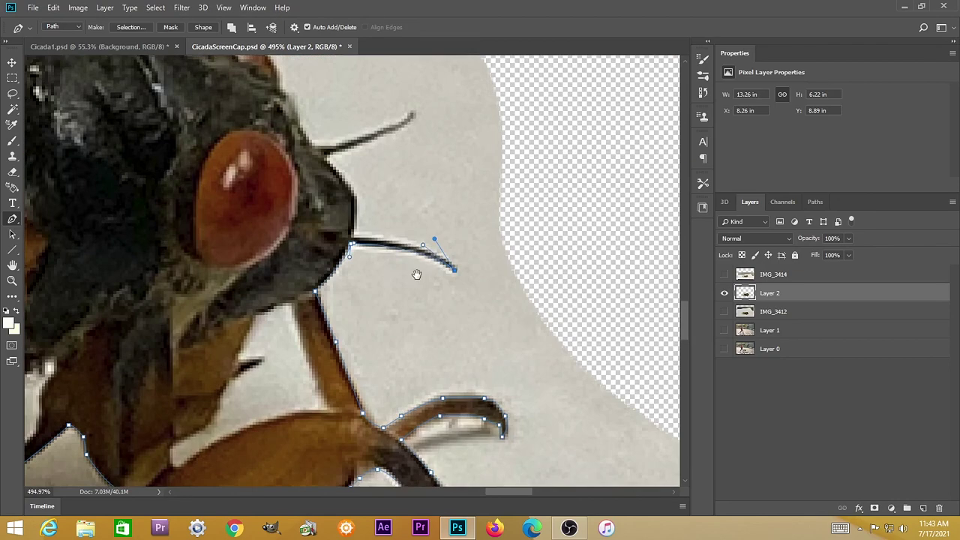
{"action": "left_click_drag", "start_coordinate": [416, 273], "coordinate": [525, 420]}
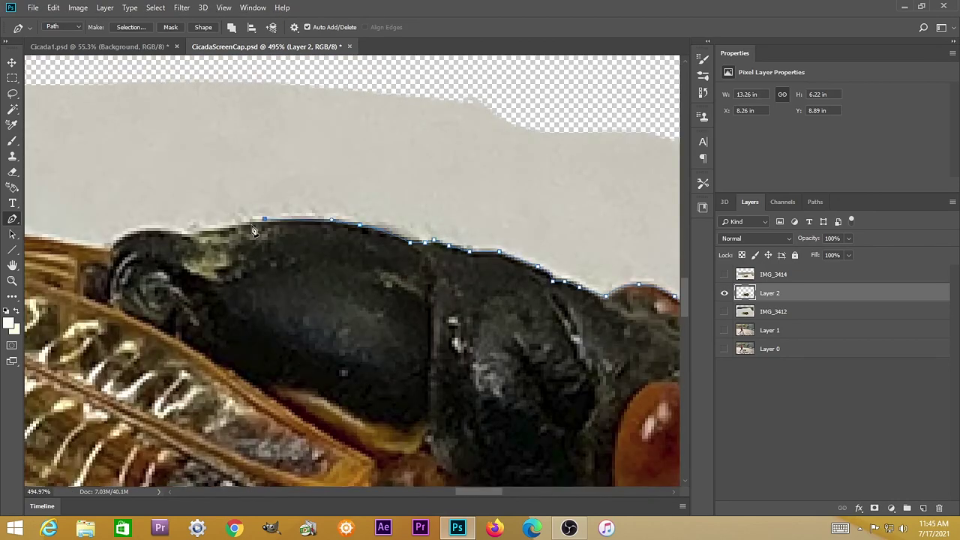
{"action": "left_click", "coordinate": [167, 268]}
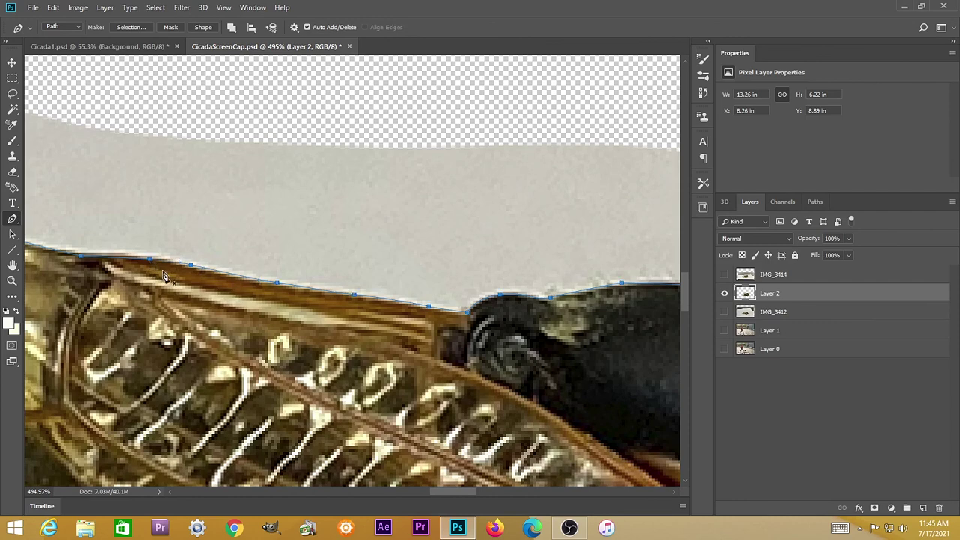
Convert the cicada path to a selection and copy it onto a new Layer 3
{"action": "double_click", "coordinate": [13, 266]}
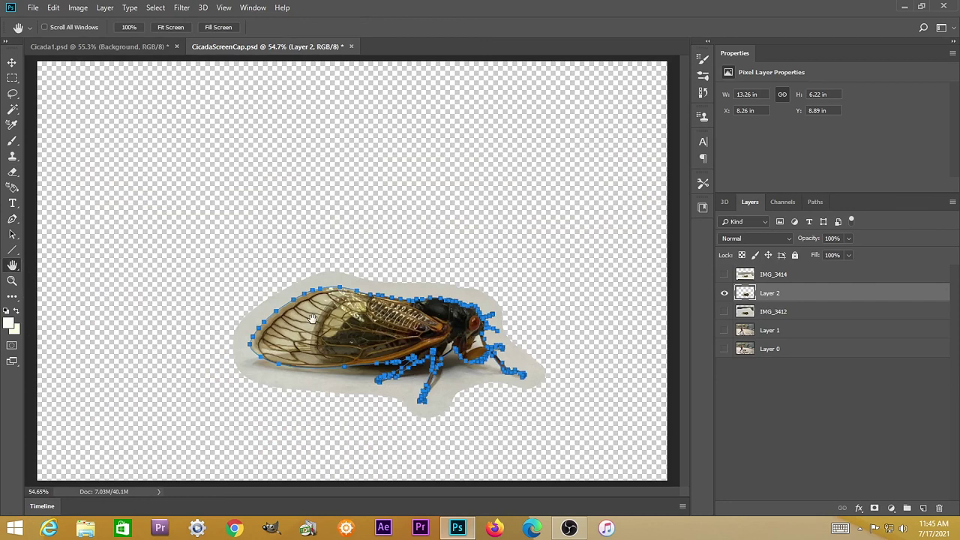
{"action": "scroll", "coordinate": [318, 315], "scroll_direction": "up", "scroll_amount": 3}
{"action": "key", "text": "p"}
{"action": "key", "text": "ctrl+Return"}
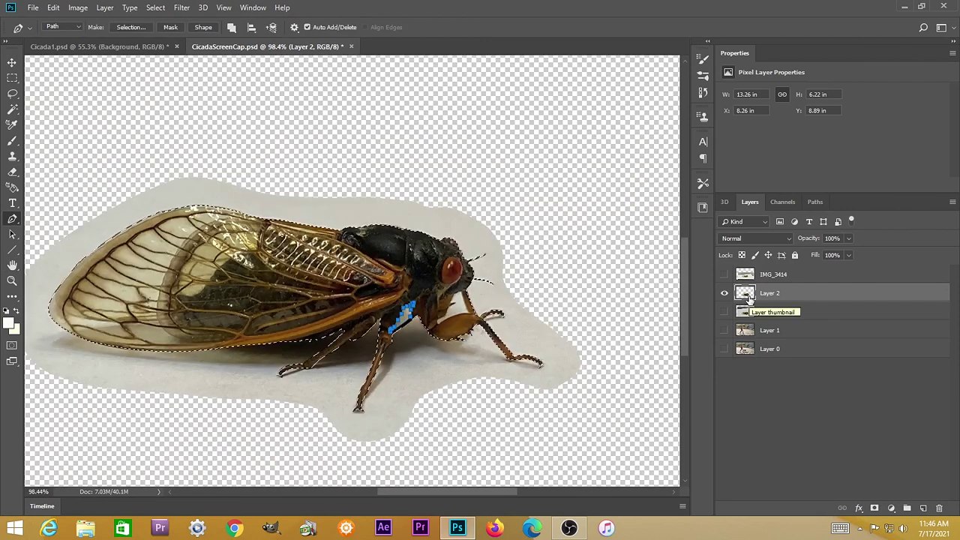
{"action": "key", "text": "ctrl+j"}
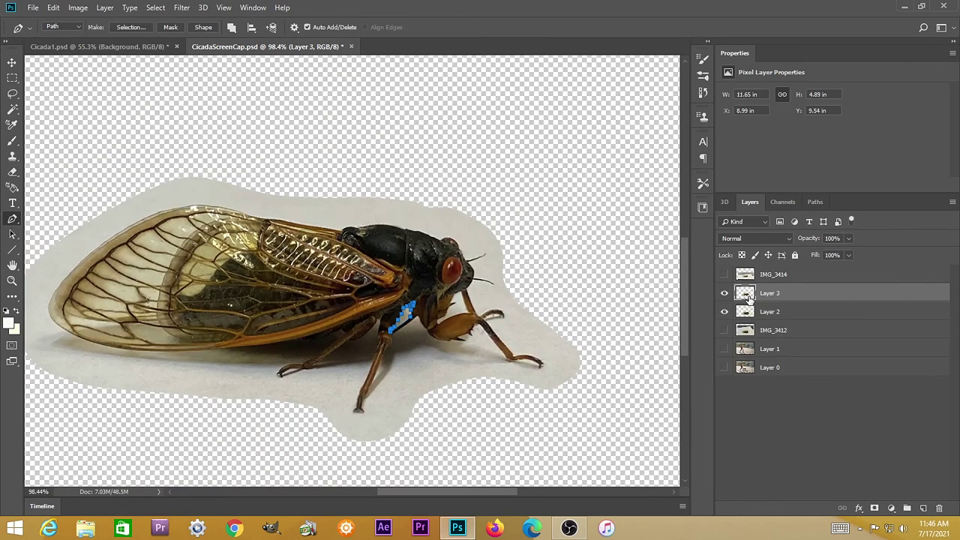
Hide Layer 2 and delete the white paper at the leg joint
{"action": "left_click", "coordinate": [724, 312]}
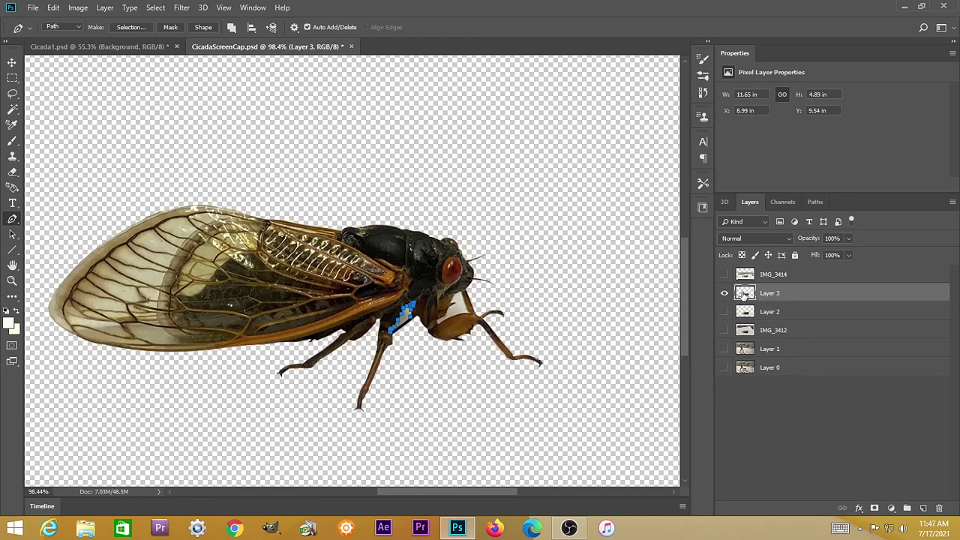
{"action": "scroll", "coordinate": [399, 336], "scroll_direction": "up", "scroll_amount": 4}
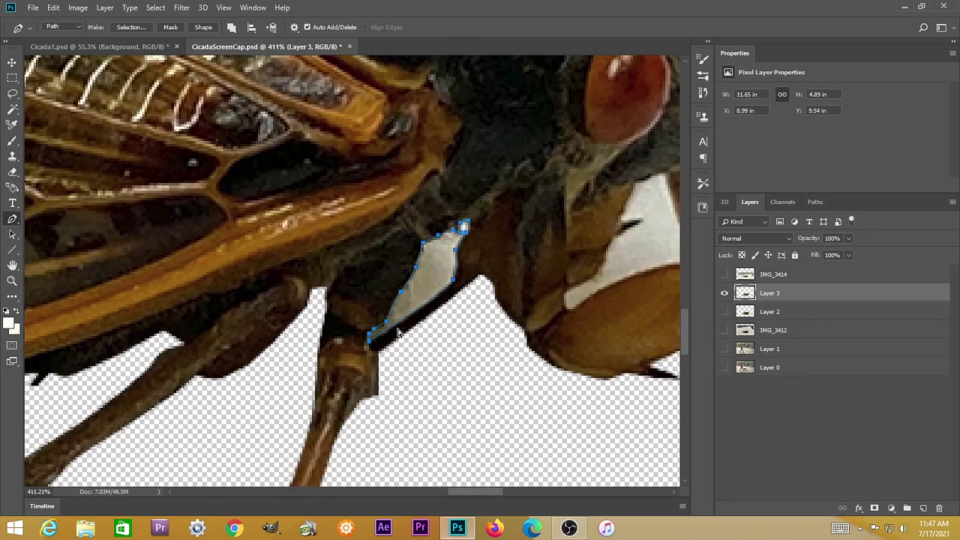
{"action": "key", "text": "ctrl+Return"}
{"action": "key", "text": "Delete"}
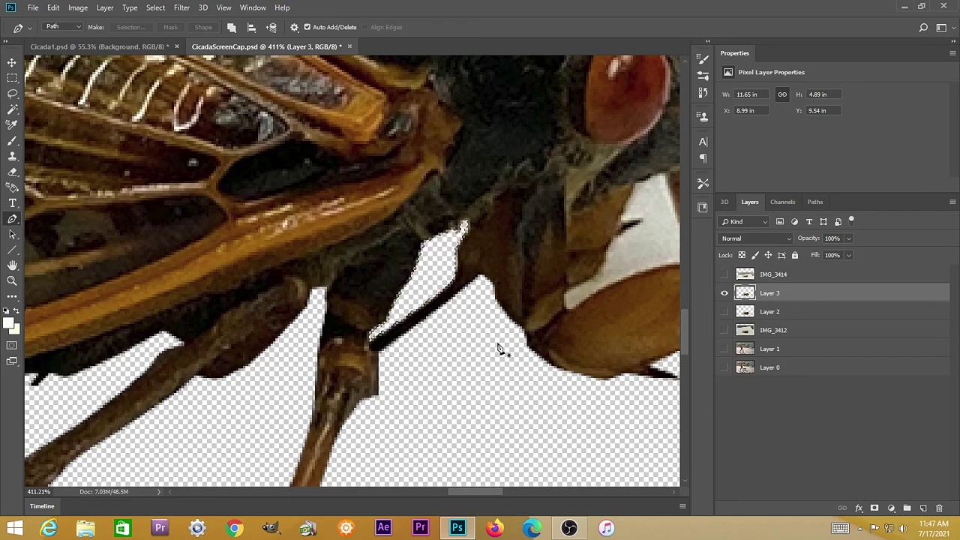
Outline the white gap under the head along the front leg and delete it
{"action": "left_click_drag", "start_coordinate": [499, 349], "coordinate": [278, 397]}
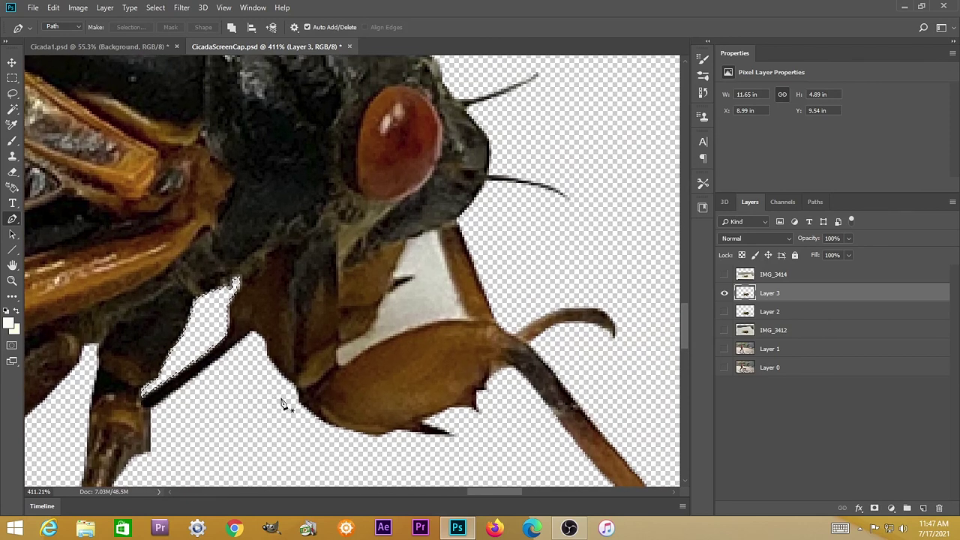
{"action": "left_click", "coordinate": [469, 317]}
{"action": "left_click", "coordinate": [437, 224]}
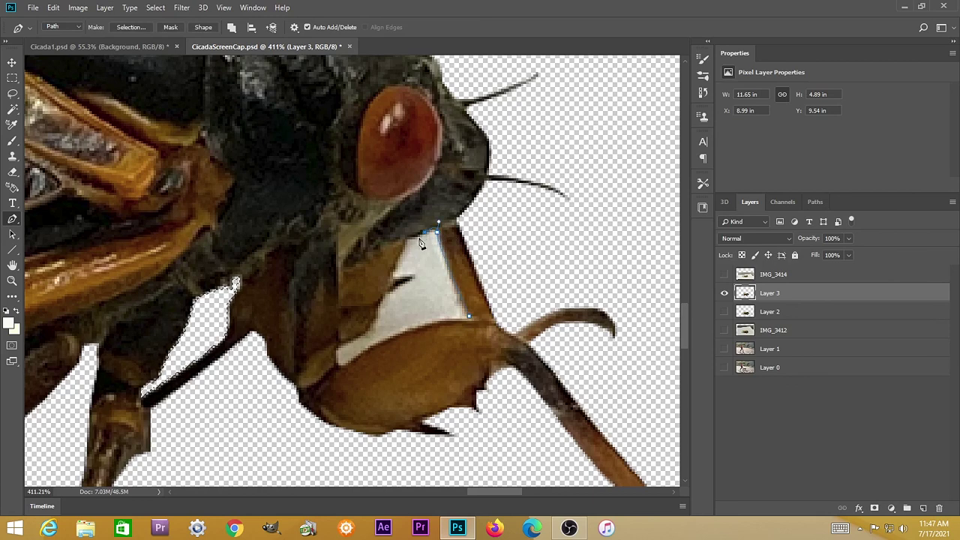
{"action": "left_click", "coordinate": [424, 234]}
{"action": "left_click", "coordinate": [407, 239]}
{"action": "left_click", "coordinate": [398, 263]}
{"action": "left_click", "coordinate": [392, 277]}
{"action": "left_click", "coordinate": [383, 303]}
{"action": "left_click", "coordinate": [374, 321]}
{"action": "left_click", "coordinate": [360, 339]}
{"action": "left_click", "coordinate": [338, 354]}
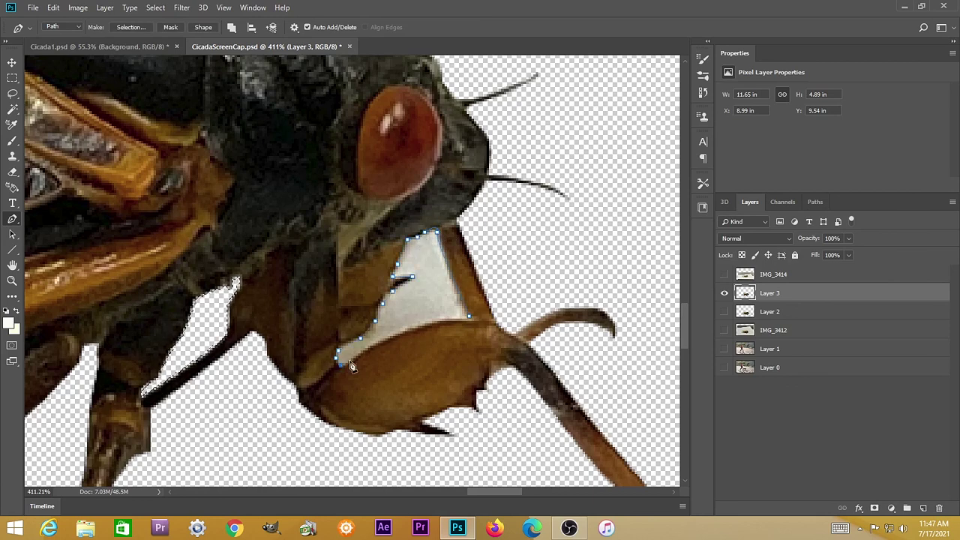
{"action": "left_click", "coordinate": [373, 342]}
{"action": "left_click", "coordinate": [433, 324]}
{"action": "left_click", "coordinate": [469, 317]}
{"action": "key", "text": "ctrl+Return"}
{"action": "key", "text": "Delete"}
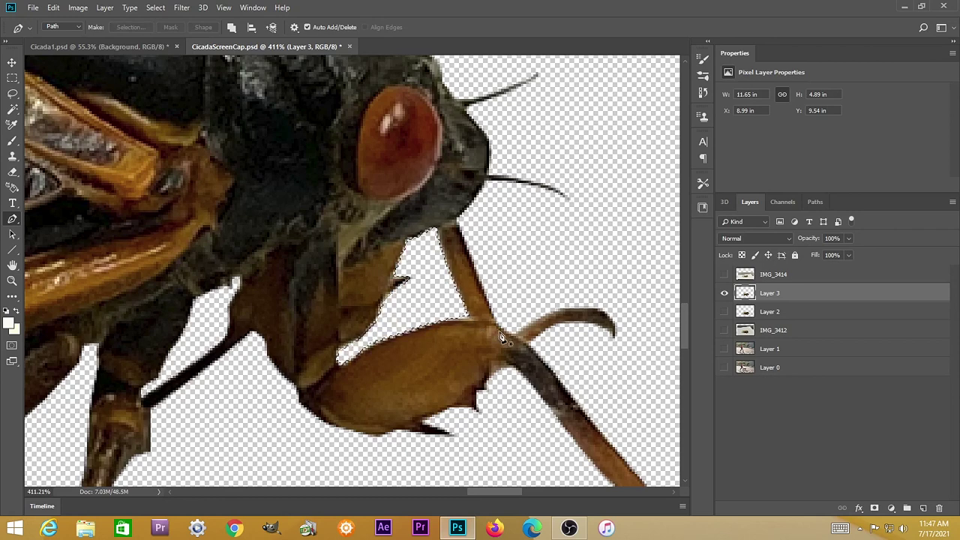
{"action": "key", "text": "ctrl+d"}
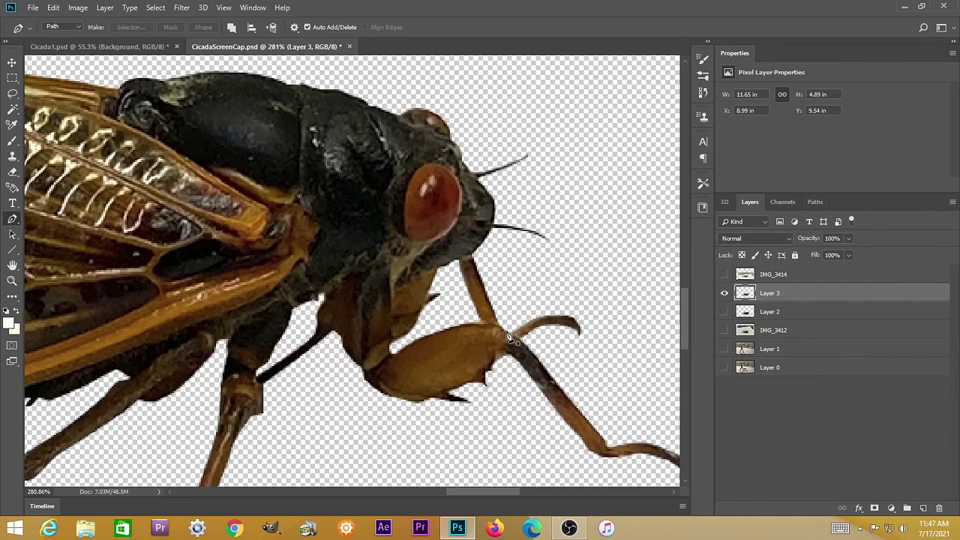
Zoom out and show Layer 1's street photo behind the cicada
{"action": "scroll", "coordinate": [509, 337], "scroll_direction": "down", "scroll_amount": 5}
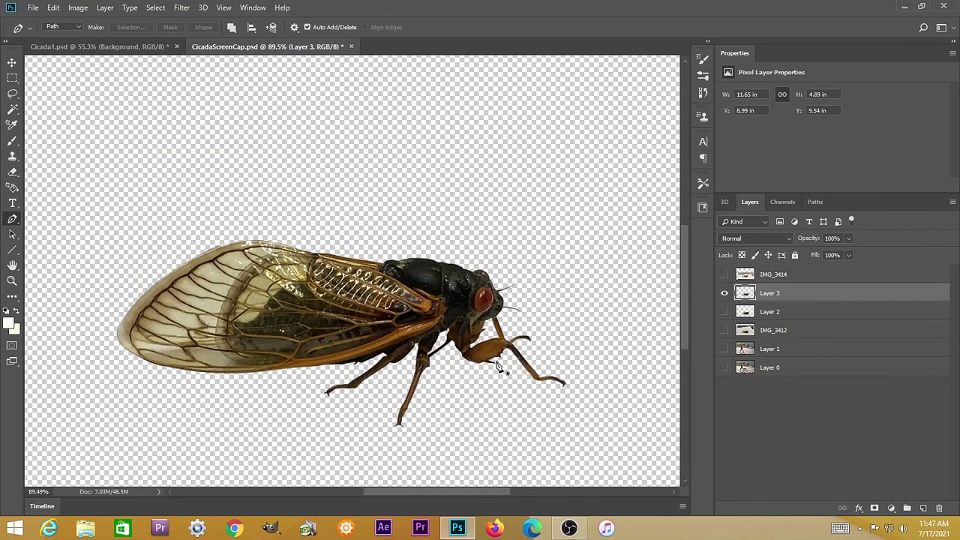
{"action": "scroll", "coordinate": [498, 366], "scroll_direction": "down", "scroll_amount": 1}
{"action": "scroll", "coordinate": [498, 366], "scroll_direction": "down", "scroll_amount": 2}
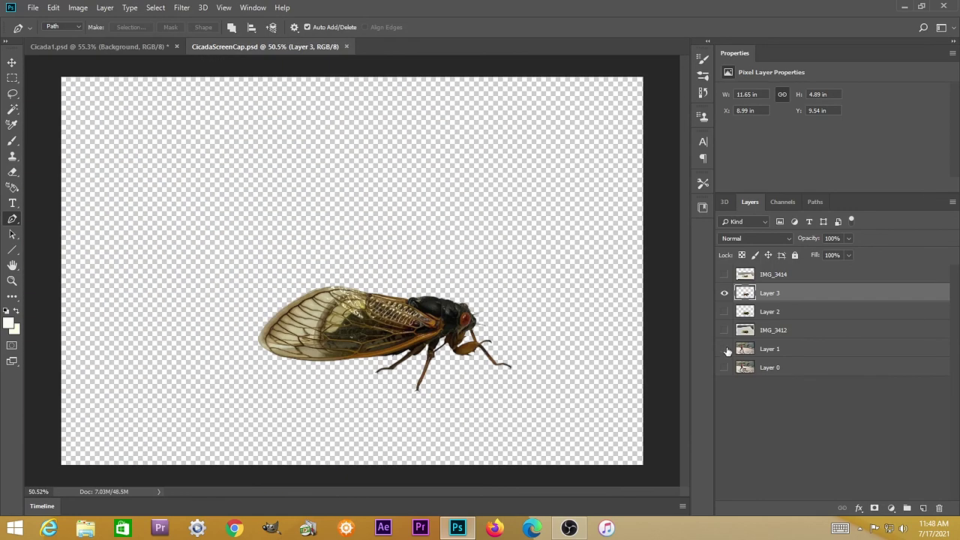
{"action": "left_click", "coordinate": [725, 349]}
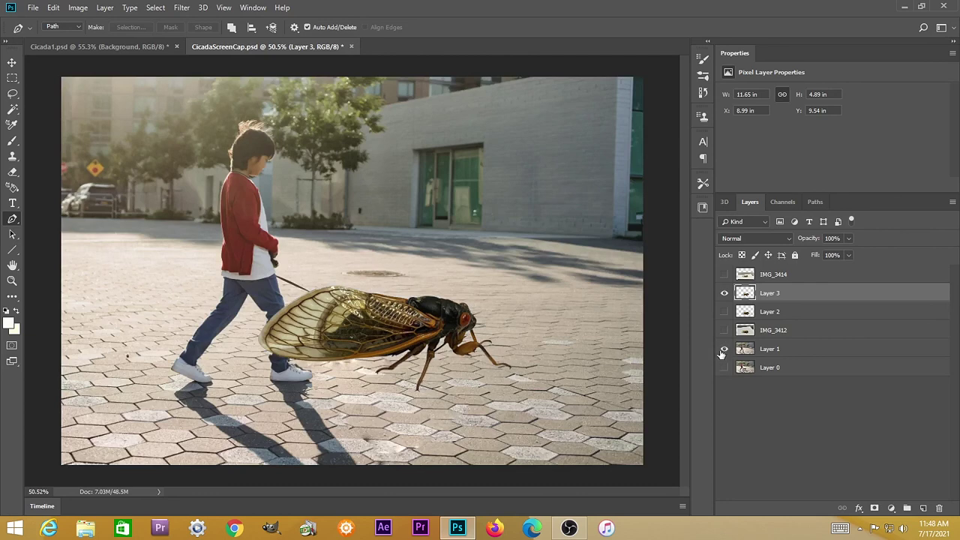
Move the cicada down-left and scale it to about 88%
{"action": "key", "text": "v"}
{"action": "left_click_drag", "start_coordinate": [413, 328], "coordinate": [376, 341]}
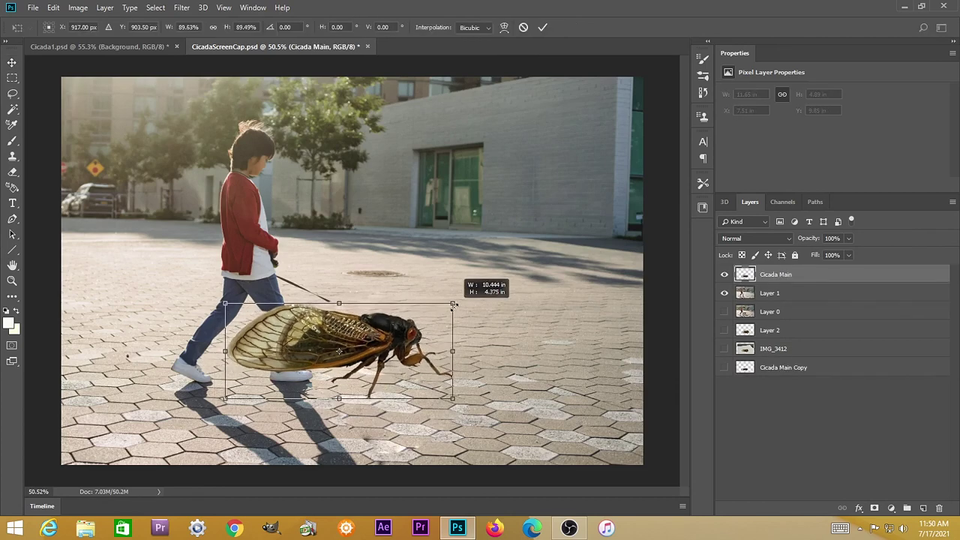
{"action": "left_click_drag", "start_coordinate": [452, 302], "coordinate": [450, 308]}
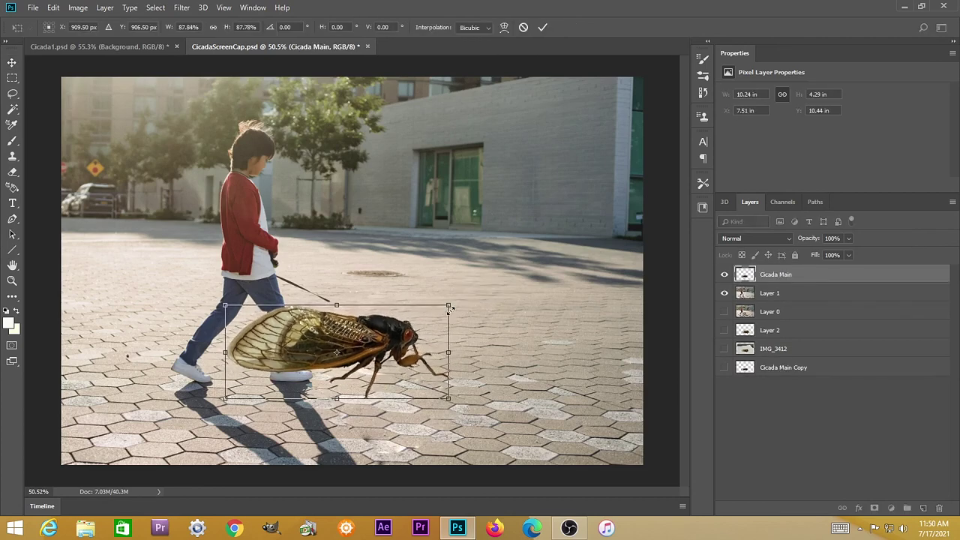
{"action": "left_click", "coordinate": [542, 28]}
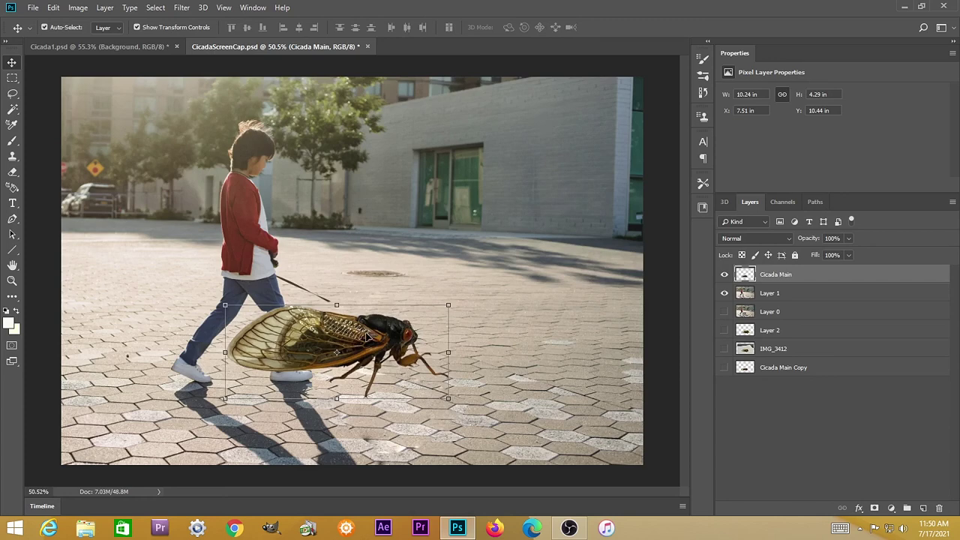
Rotate the cicada about 3° with Free Transform and confirm
{"action": "key", "text": "ctrl+t"}
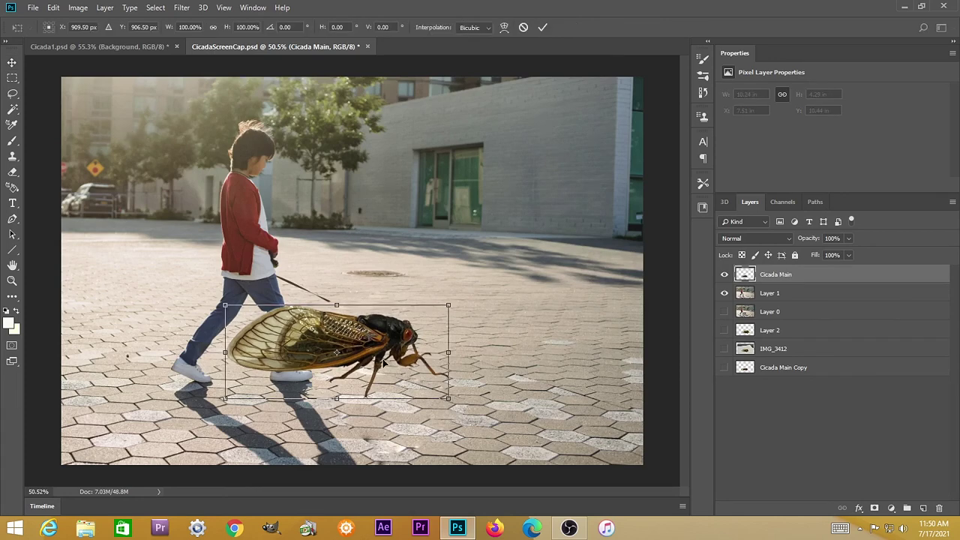
{"action": "right_click", "coordinate": [391, 352]}
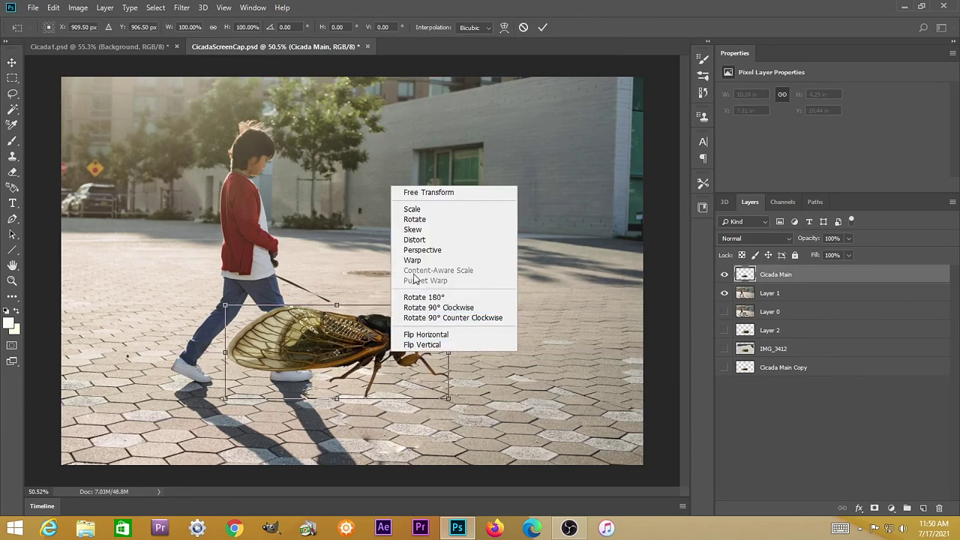
{"action": "left_click", "coordinate": [412, 218]}
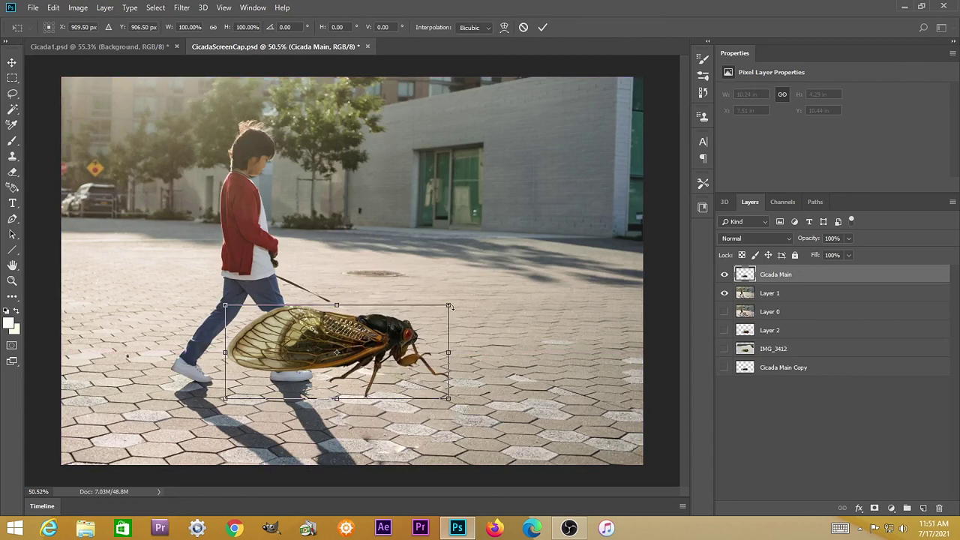
{"action": "left_click_drag", "start_coordinate": [450, 306], "coordinate": [463, 311]}
{"action": "key", "text": "Return"}
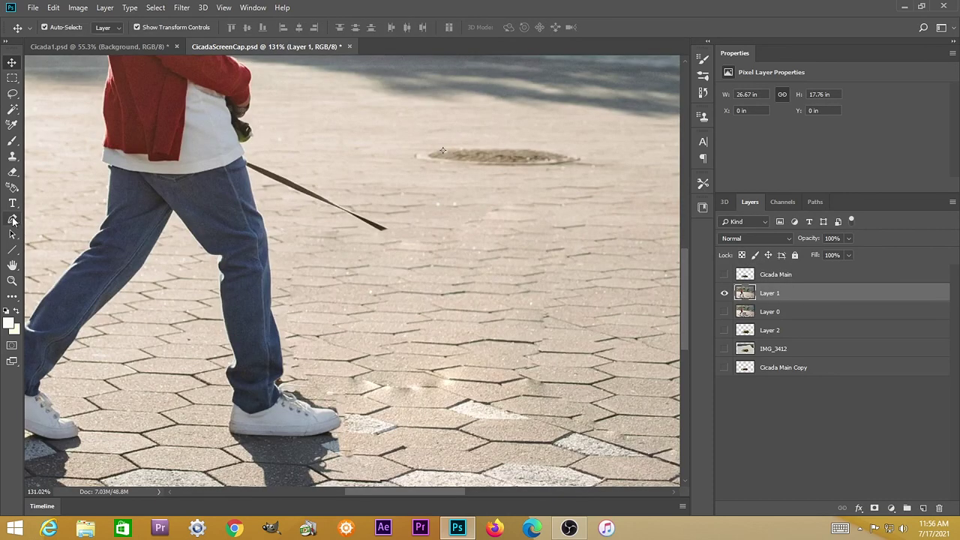
With the Pen tool on Layer 1, trace from the top of the jeans down their left edge
{"action": "left_click", "coordinate": [13, 219]}
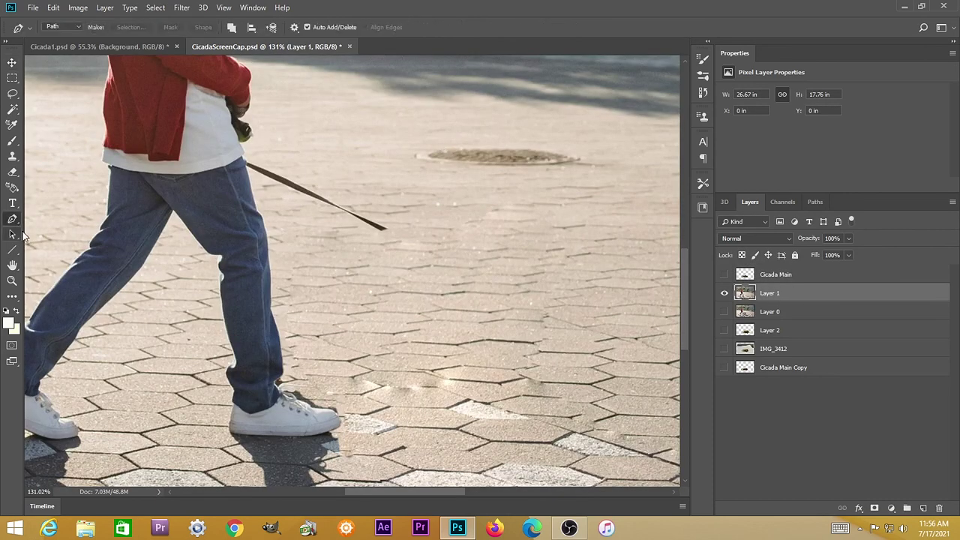
{"action": "scroll", "coordinate": [214, 308], "scroll_direction": "up", "scroll_amount": 3}
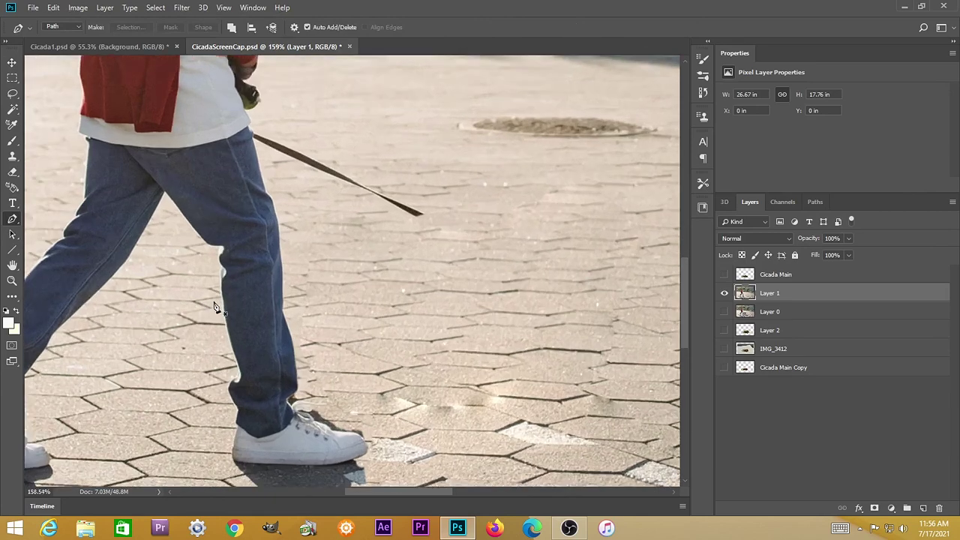
{"action": "scroll", "coordinate": [213, 307], "scroll_direction": "up", "scroll_amount": 2}
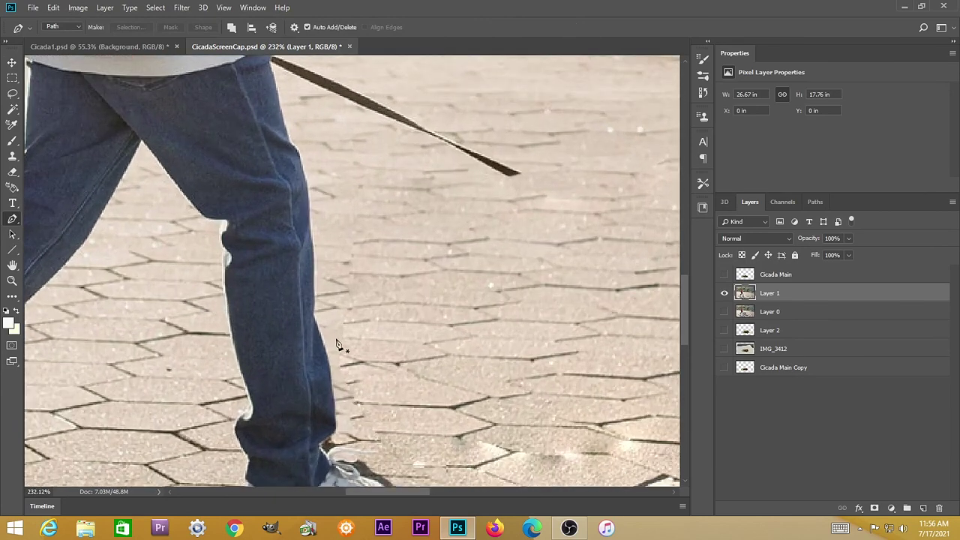
{"action": "left_click_drag", "start_coordinate": [339, 338], "coordinate": [338, 255]}
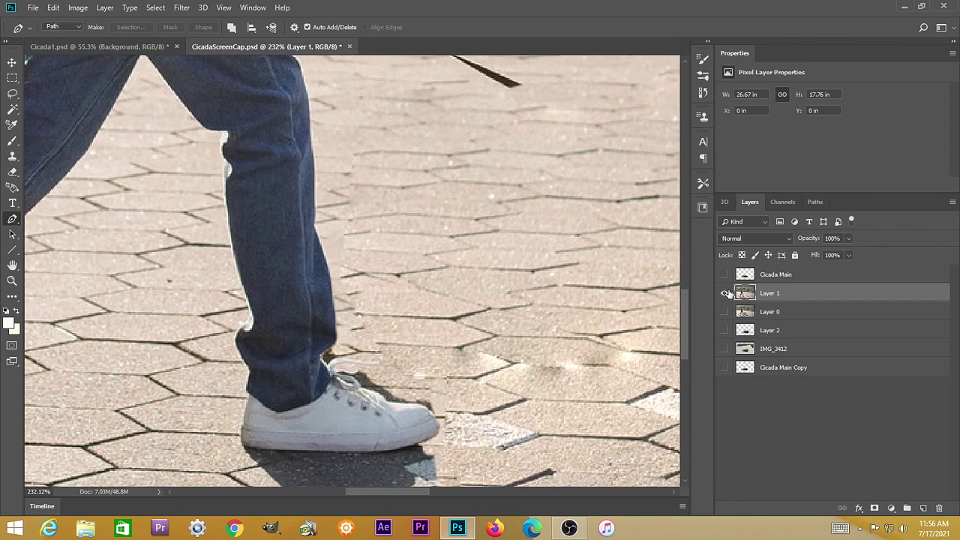
{"action": "left_click", "coordinate": [725, 274]}
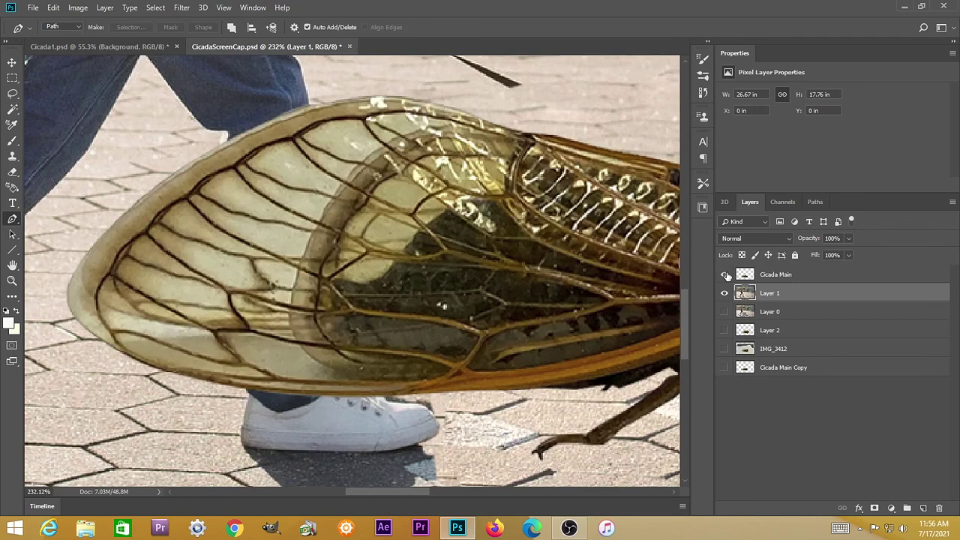
{"action": "left_click", "coordinate": [724, 275]}
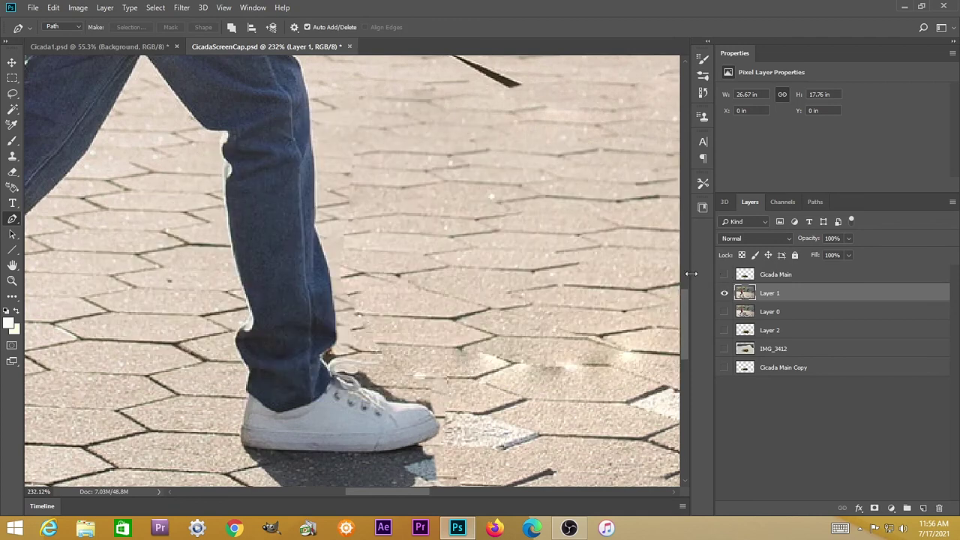
{"action": "left_click", "coordinate": [298, 60]}
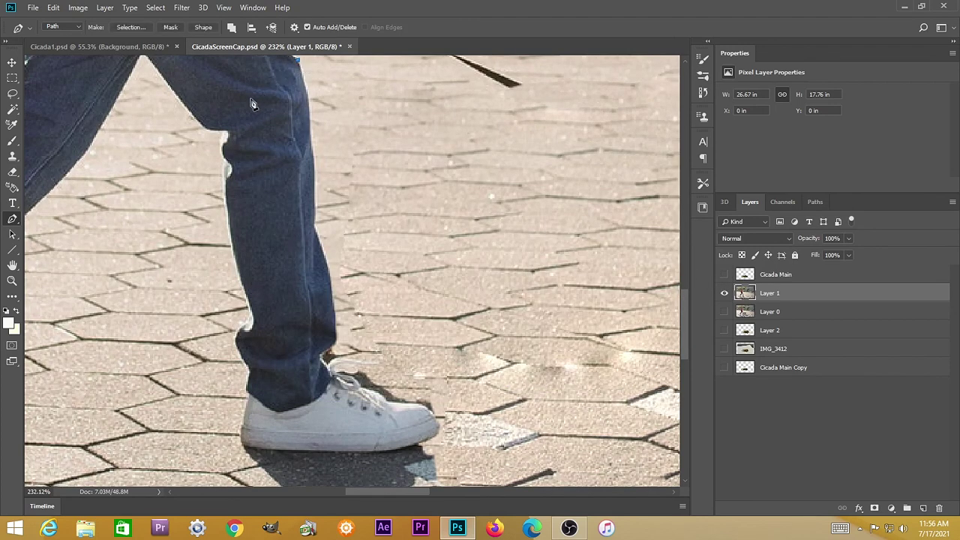
{"action": "left_click", "coordinate": [183, 102]}
{"action": "left_click", "coordinate": [204, 125]}
{"action": "left_click", "coordinate": [224, 133]}
{"action": "left_click", "coordinate": [222, 164]}
{"action": "left_click_drag", "start_coordinate": [225, 215], "coordinate": [227, 229]}
Continue the pen path around the boy's white shoe
{"action": "left_click", "coordinate": [246, 299]}
{"action": "left_click", "coordinate": [237, 334]}
{"action": "left_click", "coordinate": [247, 374]}
{"action": "left_click", "coordinate": [251, 448]}
{"action": "left_click", "coordinate": [336, 452]}
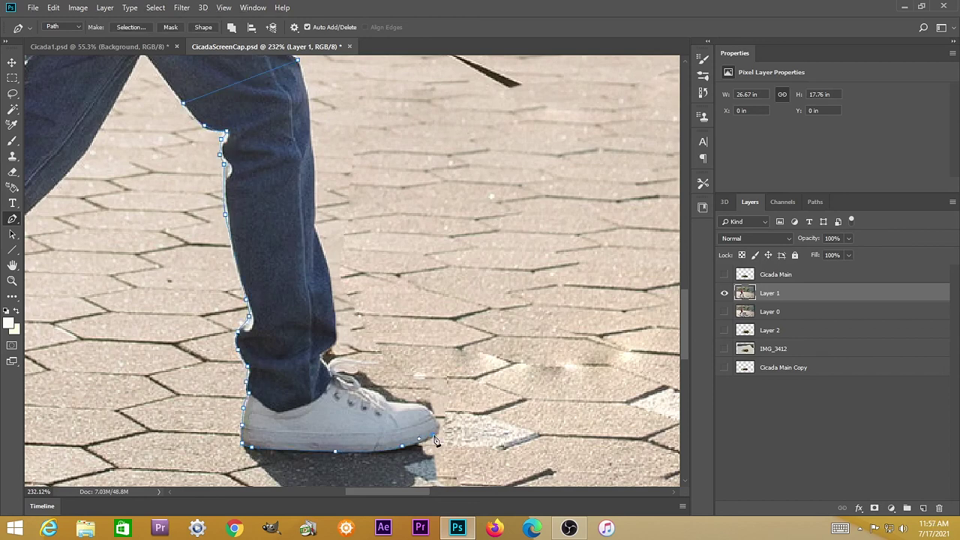
{"action": "left_click", "coordinate": [436, 433]}
{"action": "left_click", "coordinate": [358, 386]}
{"action": "left_click", "coordinate": [335, 341]}
Close the path up the jeans' right edge, then copy the selected leg onto new Layer 3
{"action": "left_click", "coordinate": [328, 272]}
{"action": "left_click", "coordinate": [313, 227]}
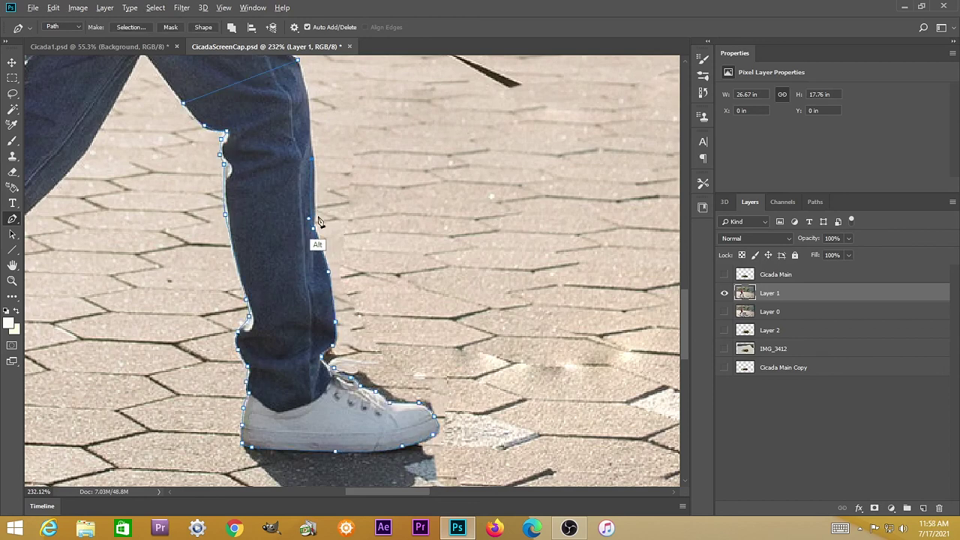
{"action": "left_click", "coordinate": [312, 158]}
{"action": "left_click", "coordinate": [308, 117]}
{"action": "left_click", "coordinate": [305, 85]}
{"action": "left_click", "coordinate": [298, 60]}
{"action": "key", "text": "ctrl+Return"}
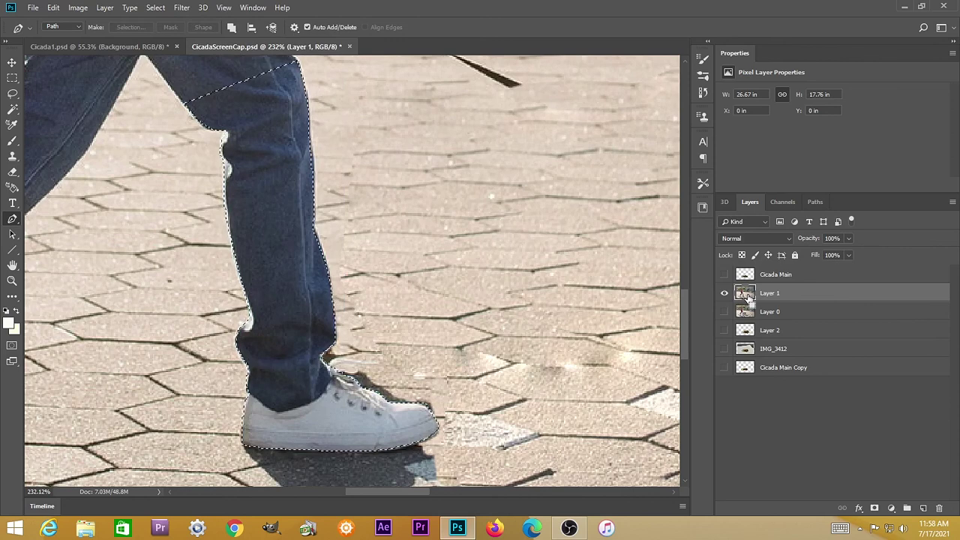
{"action": "key", "text": "ctrl+j"}
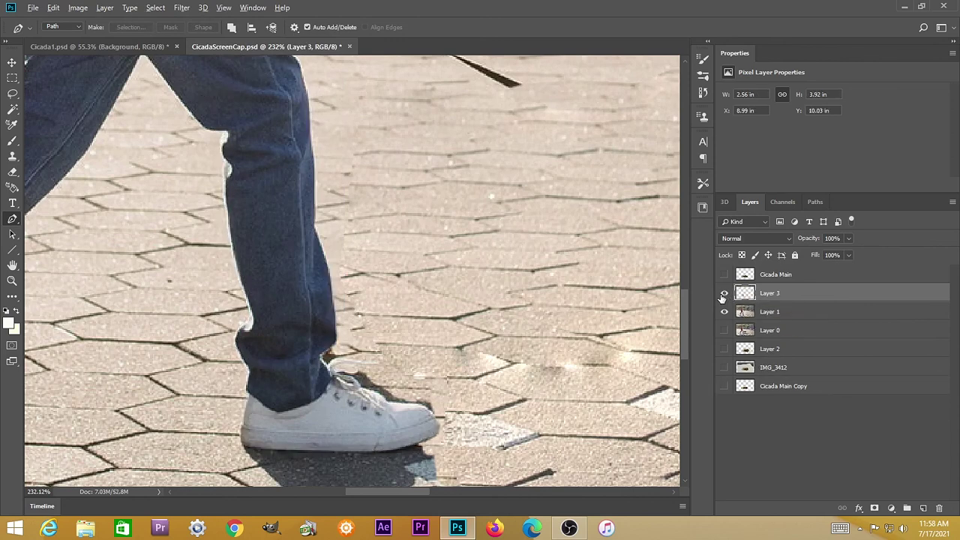
Check the copied leg by itself and rename Layer 3 to 'Extra Leg'
{"action": "left_click", "coordinate": [723, 293], "text": "alt"}
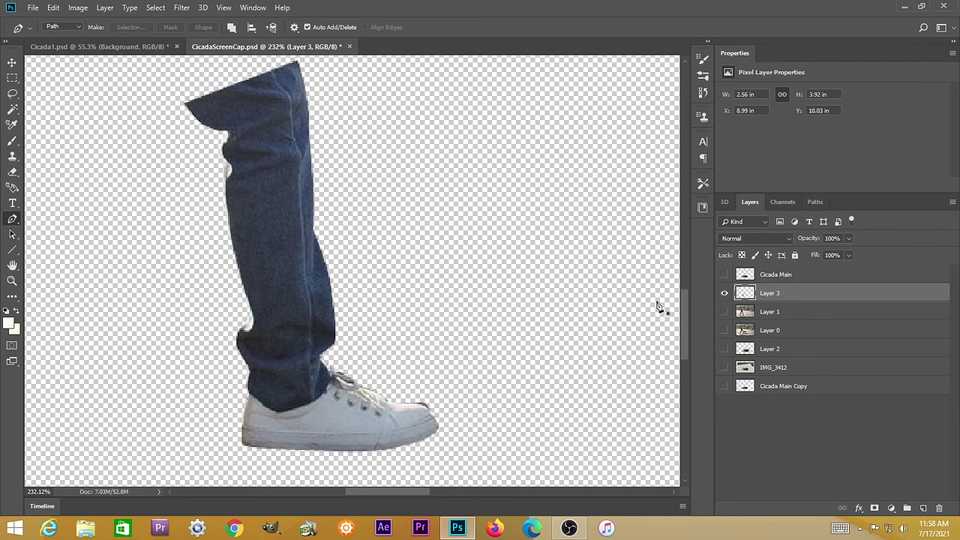
{"action": "scroll", "coordinate": [536, 330], "scroll_direction": "down", "scroll_amount": 3, "text": "alt"}
{"action": "scroll", "coordinate": [536, 330], "scroll_direction": "down", "scroll_amount": 2, "text": "alt"}
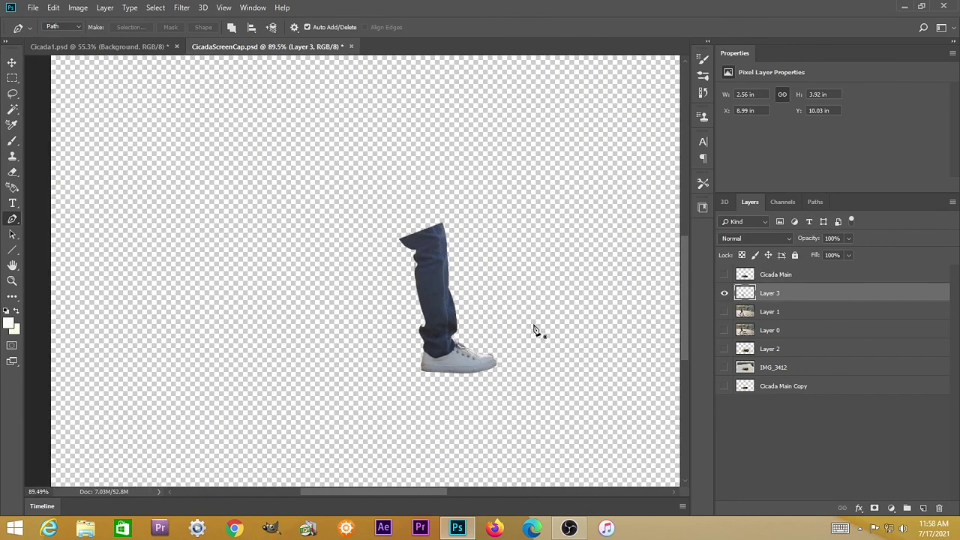
{"action": "left_click", "coordinate": [725, 294], "text": "alt"}
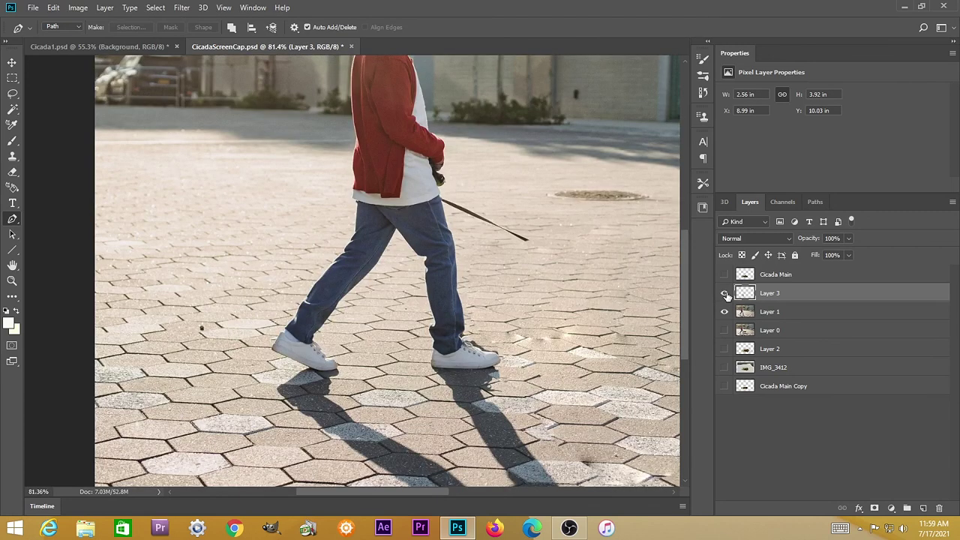
{"action": "double_click", "coordinate": [770, 293]}
{"action": "type", "text": "Extra Leg"}
{"action": "key", "text": "Return"}
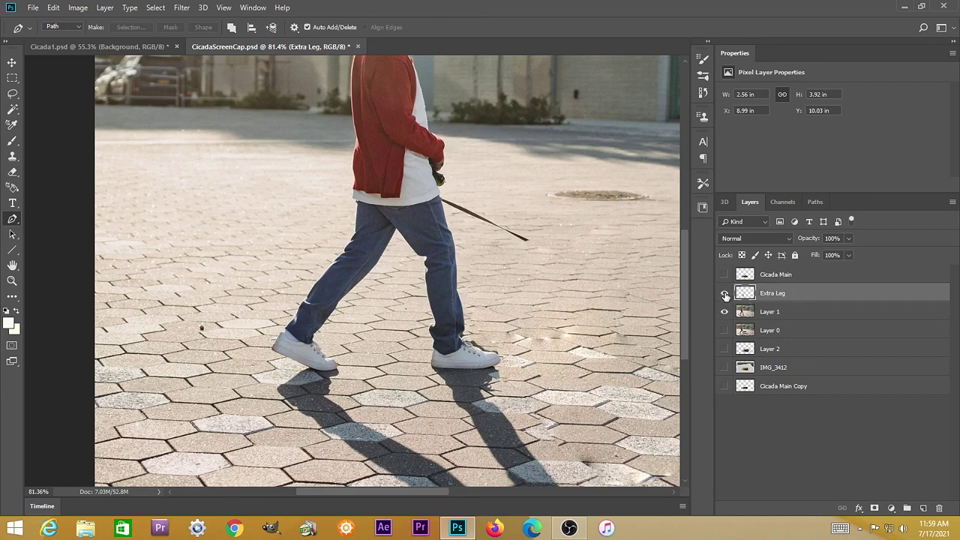
{"action": "left_click", "coordinate": [724, 295], "text": "alt"}
{"action": "left_click", "coordinate": [725, 294], "text": "alt"}
Show Cicada Main, stack Extra Leg above it, and move the cicada beside the boy's feet
{"action": "left_click", "coordinate": [725, 274]}
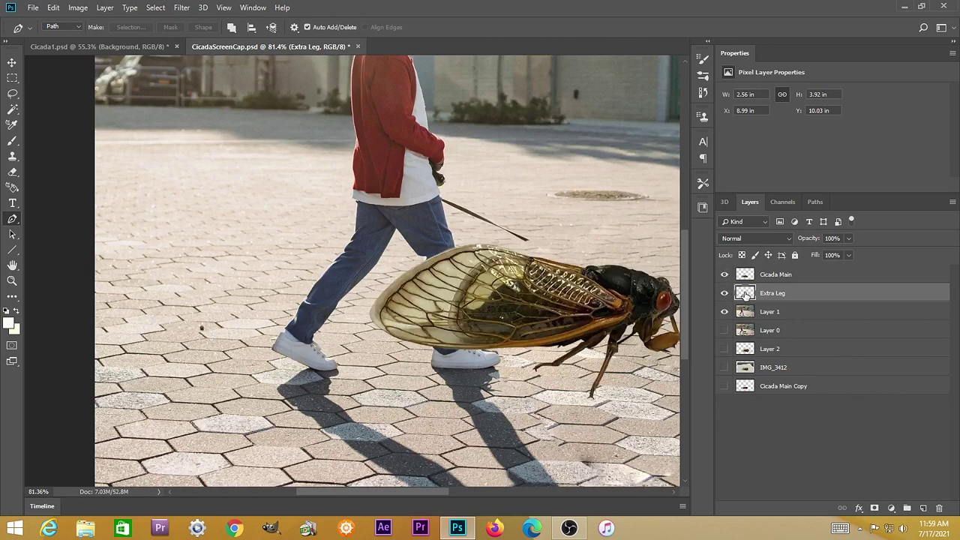
{"action": "left_click_drag", "start_coordinate": [745, 294], "coordinate": [746, 272]}
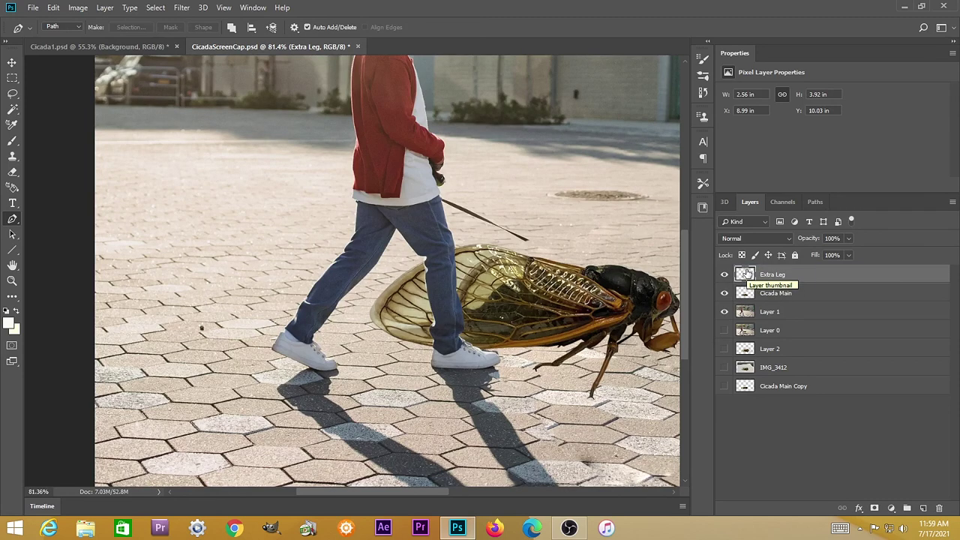
{"action": "double_click", "coordinate": [12, 266]}
{"action": "key", "text": "v"}
{"action": "left_click_drag", "start_coordinate": [367, 334], "coordinate": [371, 343]}
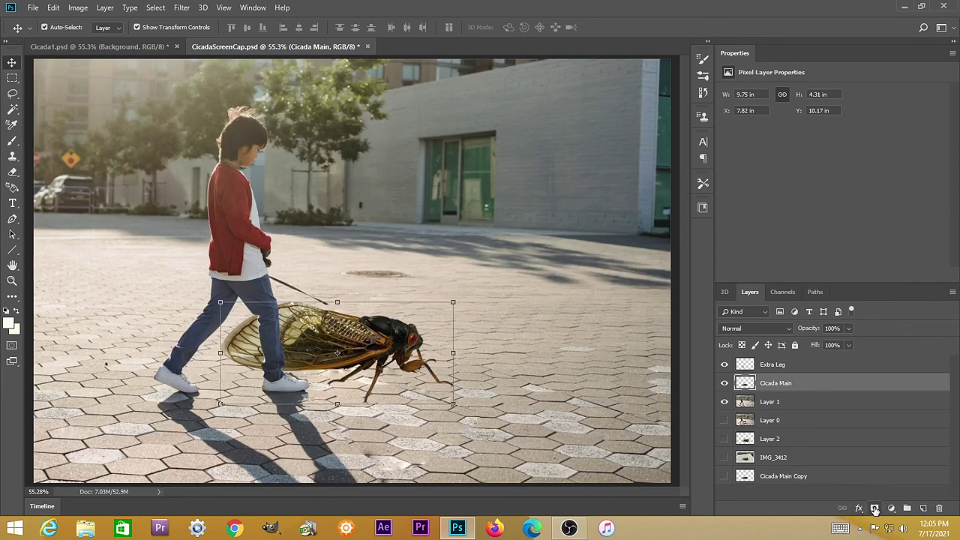
Add a white layer mask to Cicada Main and zoom in on the cicada's body
{"action": "left_click", "coordinate": [874, 509]}
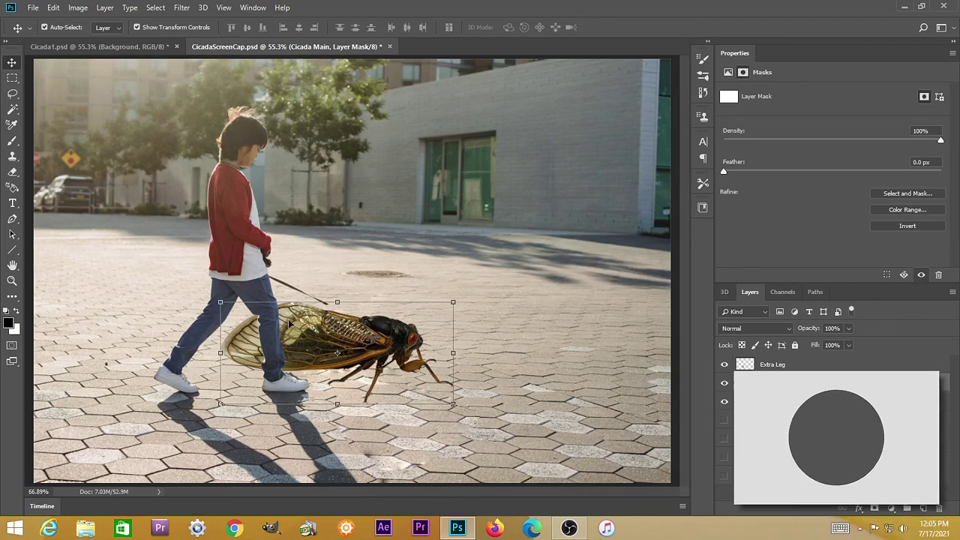
{"action": "scroll", "coordinate": [290, 323], "scroll_direction": "up", "scroll_amount": 5}
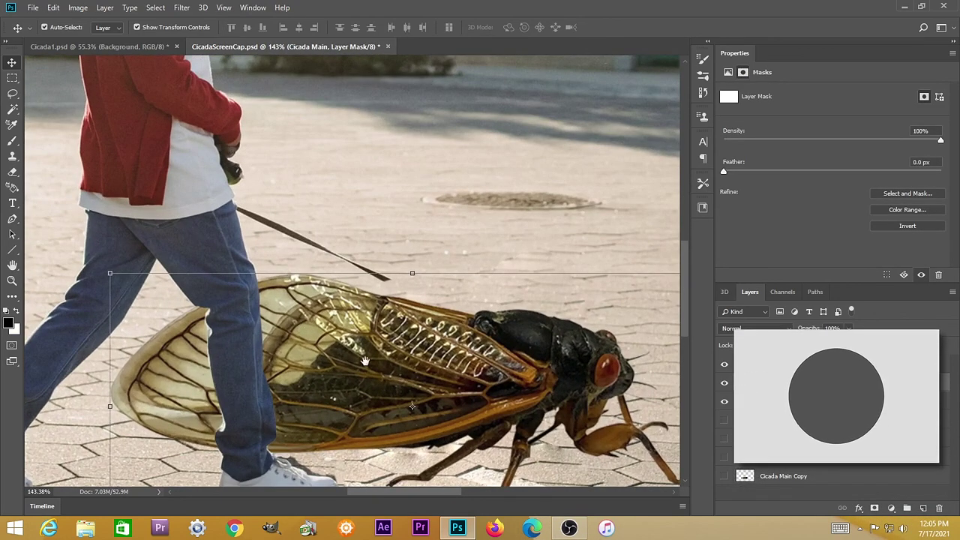
{"action": "left_click_drag", "start_coordinate": [365, 361], "coordinate": [375, 275]}
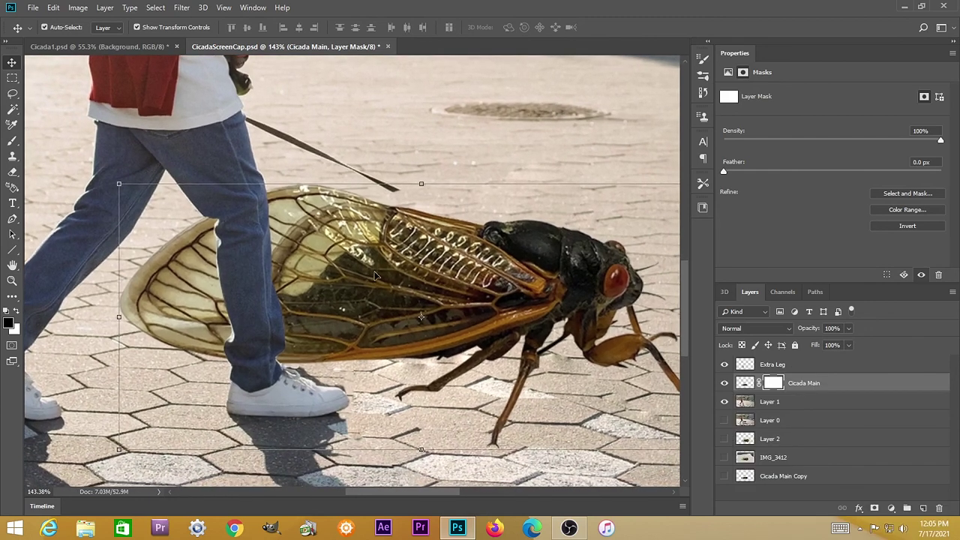
Set the brush hardness to 0% in Brush Settings
{"action": "key", "text": "b"}
{"action": "left_click", "coordinate": [702, 60]}
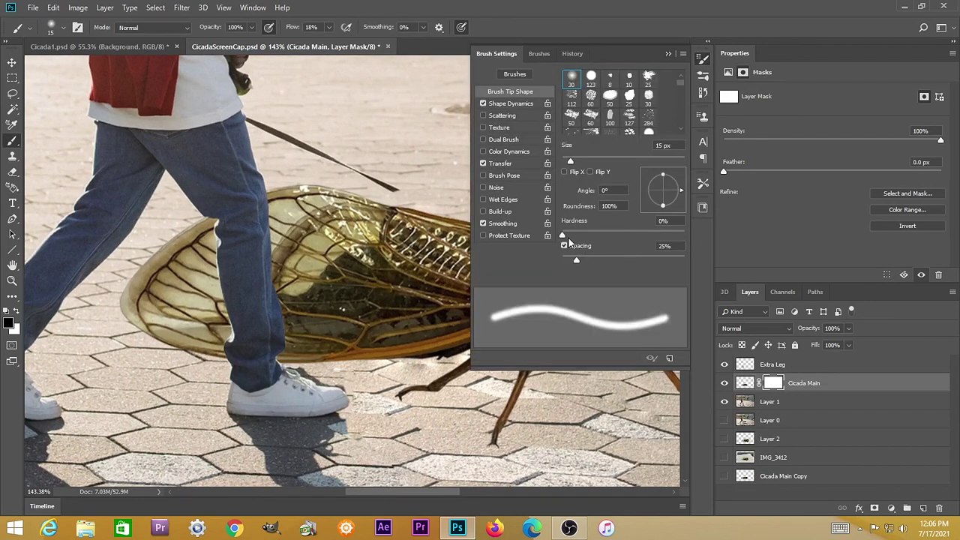
{"action": "left_click_drag", "start_coordinate": [564, 237], "coordinate": [557, 241]}
{"action": "left_click", "coordinate": [666, 53]}
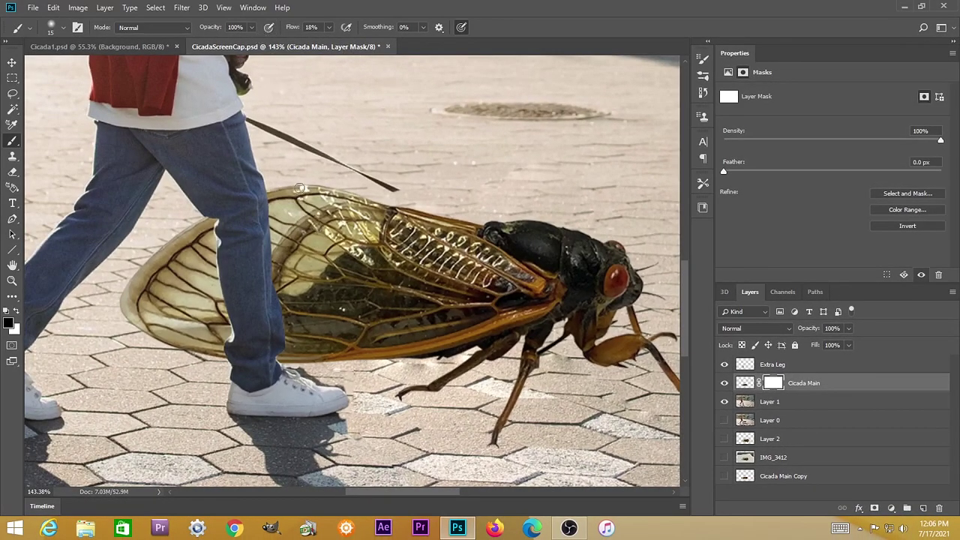
Mask the wing's top-left edge, undo the stroke, enable airbrush and shrink the brush to 9 px
{"action": "mouse_move", "coordinate": [287, 180]}
{"action": "left_mouse_down"}
{"action": "mouse_move", "coordinate": [297, 215]}
{"action": "mouse_move", "coordinate": [304, 208]}
{"action": "mouse_move", "coordinate": [306, 218]}
{"action": "mouse_move", "coordinate": [320, 194]}
{"action": "mouse_move", "coordinate": [314, 183]}
{"action": "mouse_move", "coordinate": [307, 193]}
{"action": "mouse_move", "coordinate": [320, 207]}
{"action": "mouse_move", "coordinate": [339, 185]}
{"action": "mouse_move", "coordinate": [341, 224]}
{"action": "left_mouse_up"}
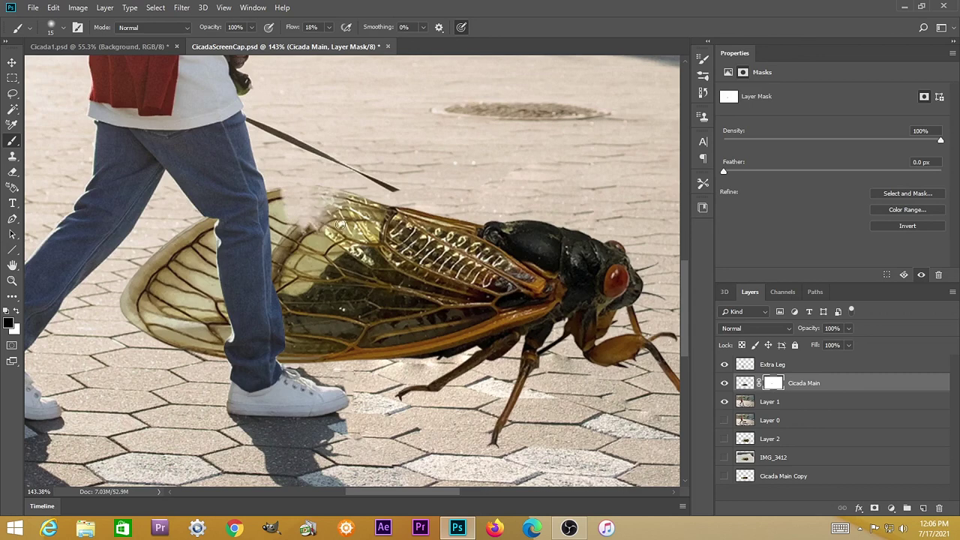
{"action": "key", "text": "ctrl+z"}
{"action": "key", "text": "ctrl+z"}
{"action": "key", "text": "ctrl+z"}
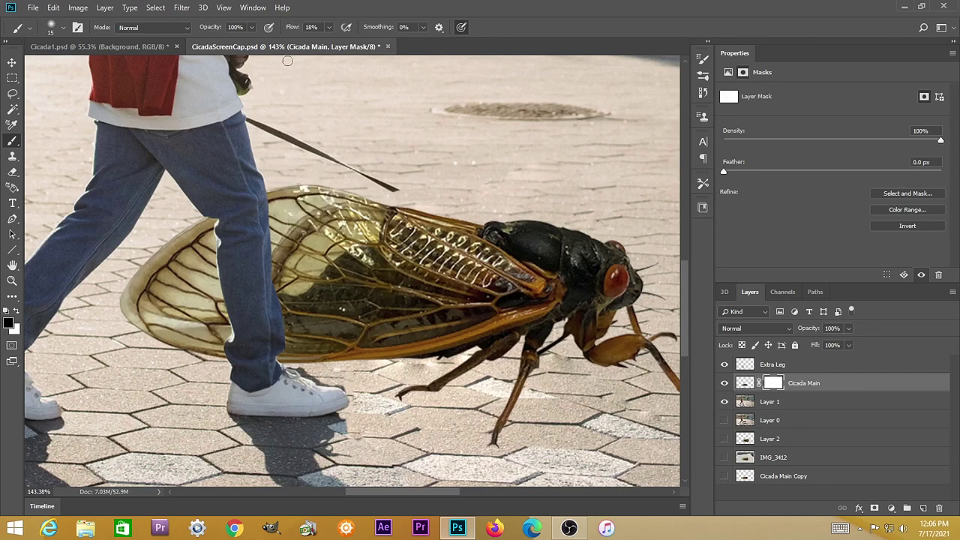
{"action": "left_click", "coordinate": [268, 29]}
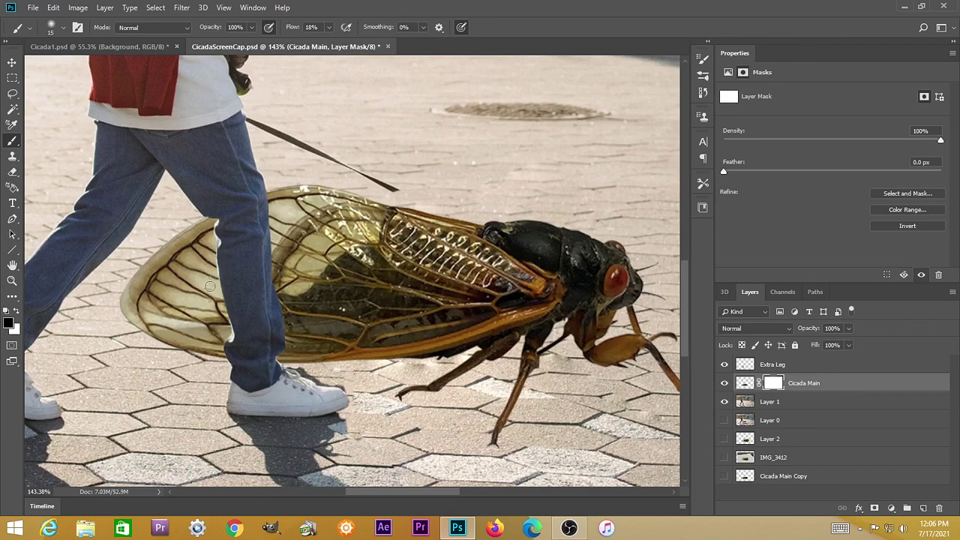
{"action": "key", "text": "bracketleft"}
{"action": "key", "text": "bracketleft"}
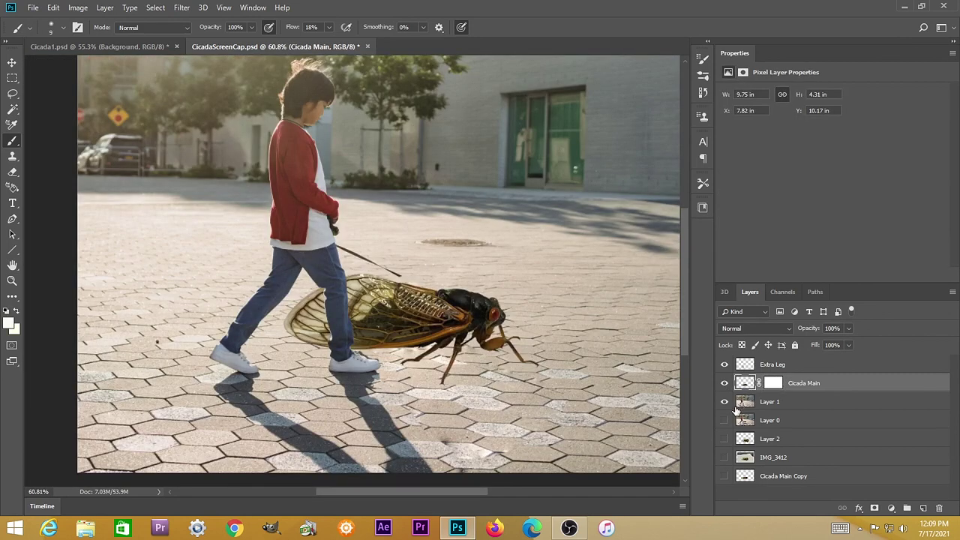
Duplicate the cicada as 'Cicada Shadow' and move Cicada Main above it
{"action": "key", "text": "ctrl+j"}
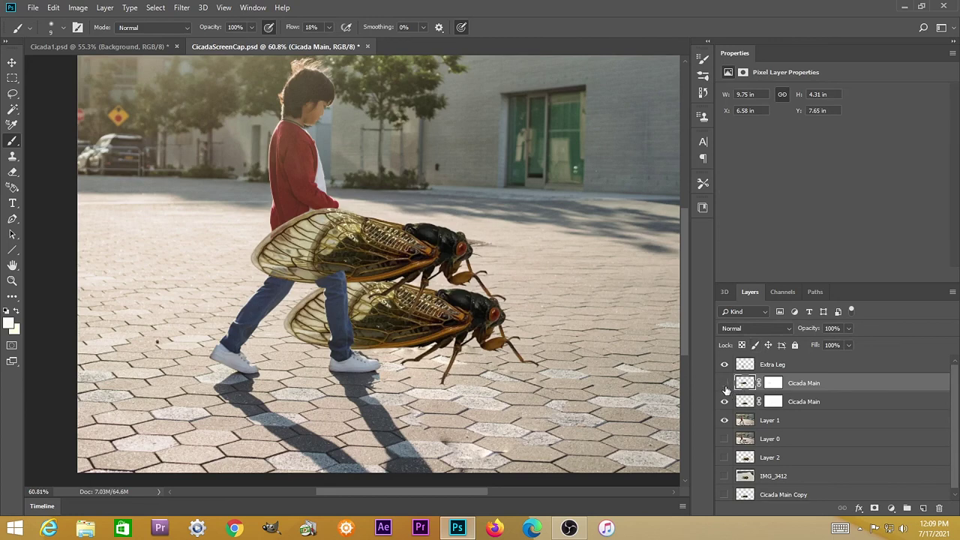
{"action": "left_click", "coordinate": [725, 382]}
{"action": "left_click", "coordinate": [725, 383]}
{"action": "double_click", "coordinate": [801, 384]}
{"action": "left_click", "coordinate": [826, 384]}
{"action": "key", "text": "BackSpace"}
{"action": "key", "text": "BackSpace"}
{"action": "key", "text": "BackSpace"}
{"action": "key", "text": "BackSpace"}
{"action": "type", "text": "Shadow"}
{"action": "left_click", "coordinate": [747, 384]}
{"action": "left_click_drag", "start_coordinate": [750, 405], "coordinate": [752, 383]}
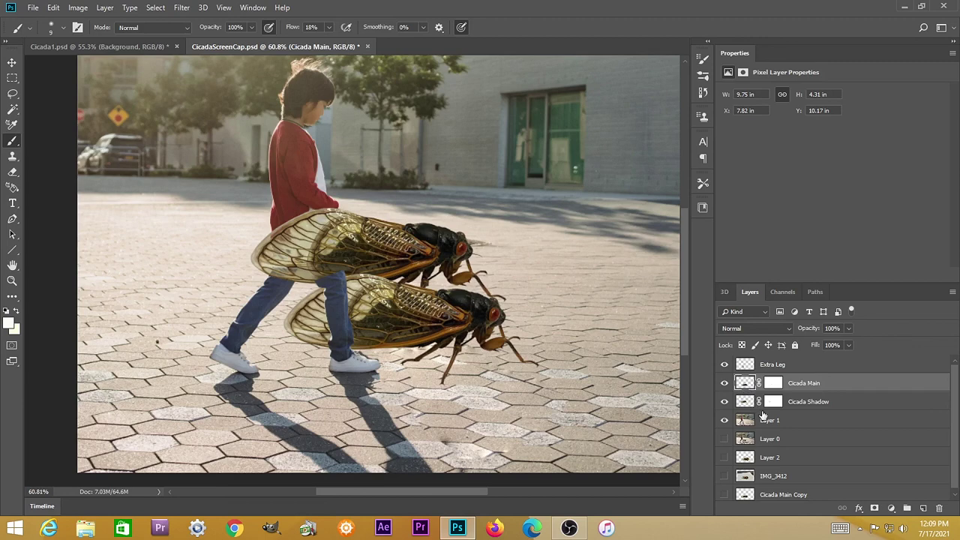
Add a Levels adjustment above Cicada Shadow, undoing an early output-white change
{"action": "left_click", "coordinate": [726, 403]}
{"action": "left_click", "coordinate": [725, 403]}
{"action": "left_click", "coordinate": [773, 403]}
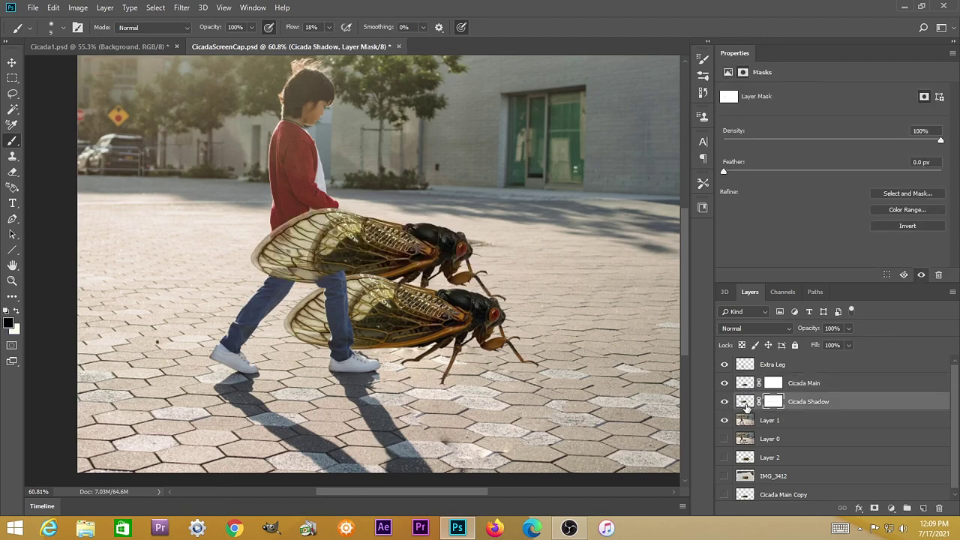
{"action": "left_click", "coordinate": [746, 403]}
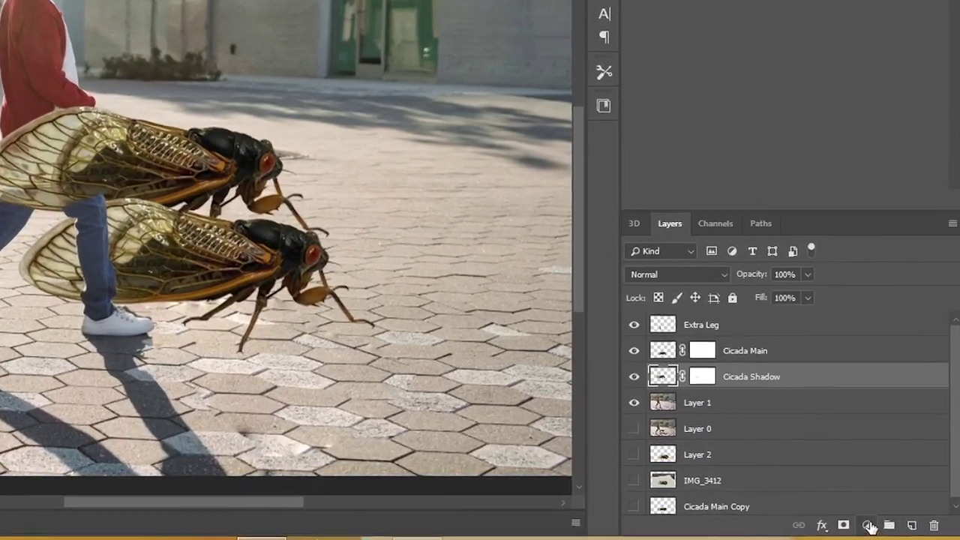
{"action": "left_click", "coordinate": [875, 519]}
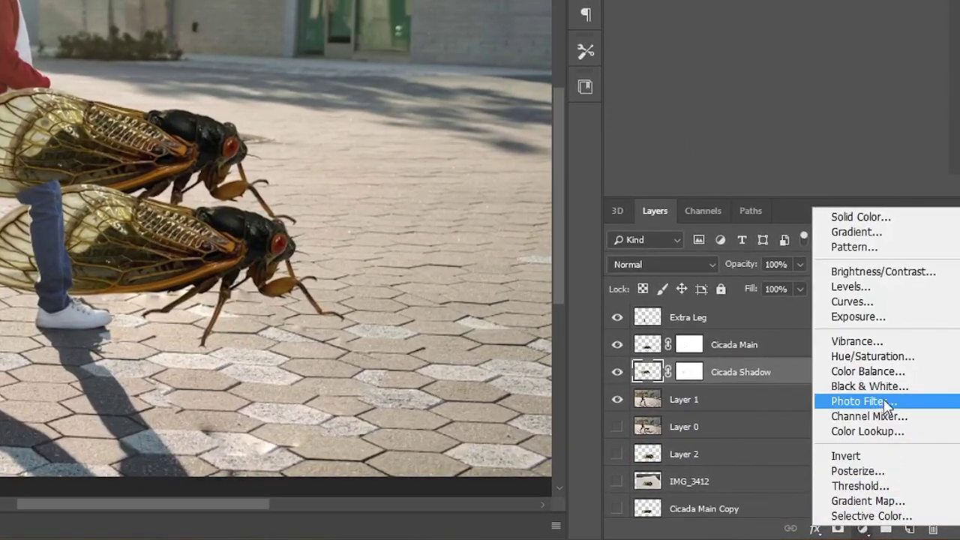
{"action": "left_click", "coordinate": [867, 286]}
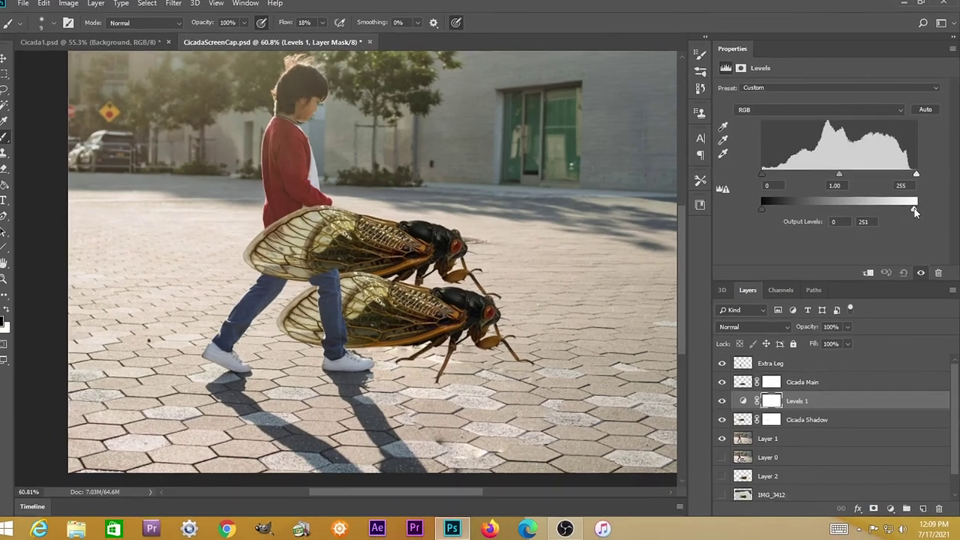
{"action": "left_click_drag", "start_coordinate": [912, 166], "coordinate": [706, 177]}
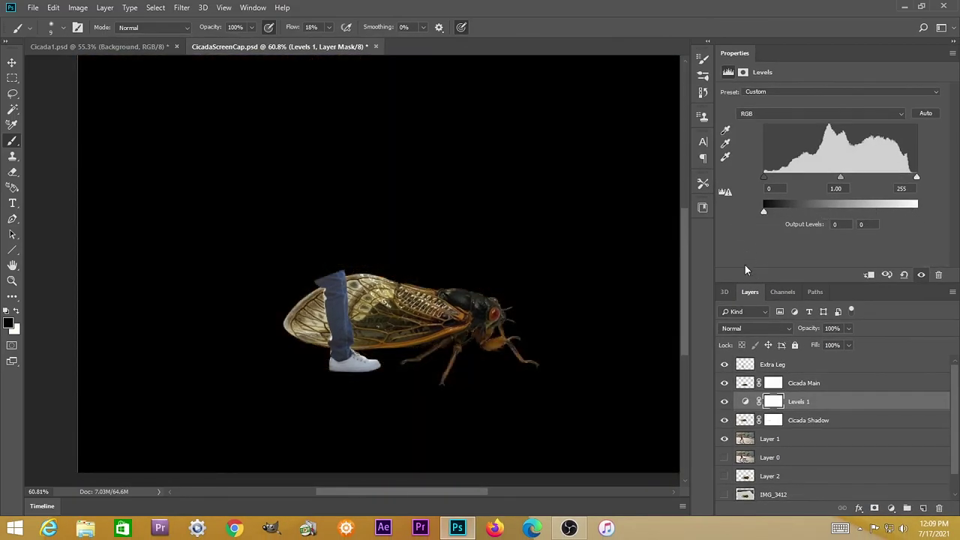
{"action": "key", "text": "ctrl+z"}
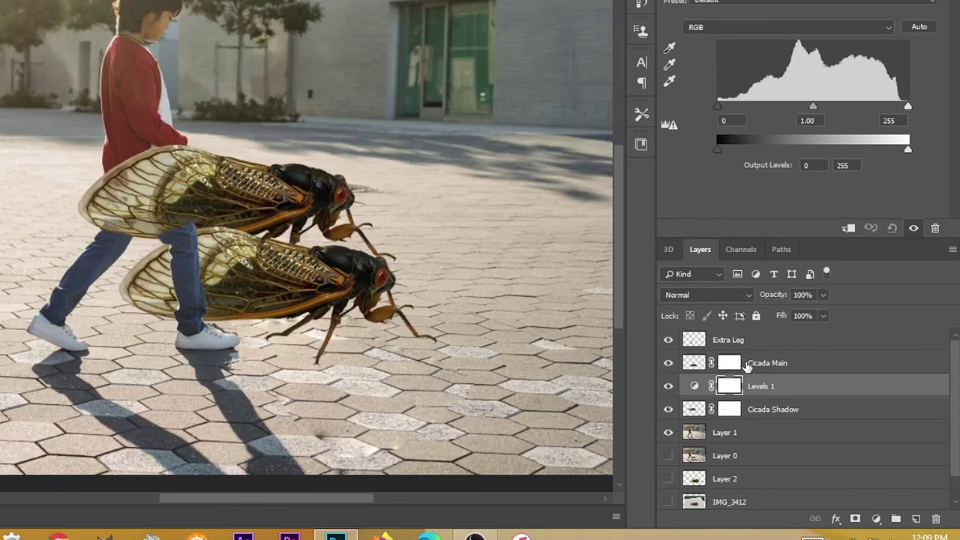
Clip Levels 1 to Cicada Shadow and set output white to 0, making it solid black
{"action": "left_click", "coordinate": [703, 405]}
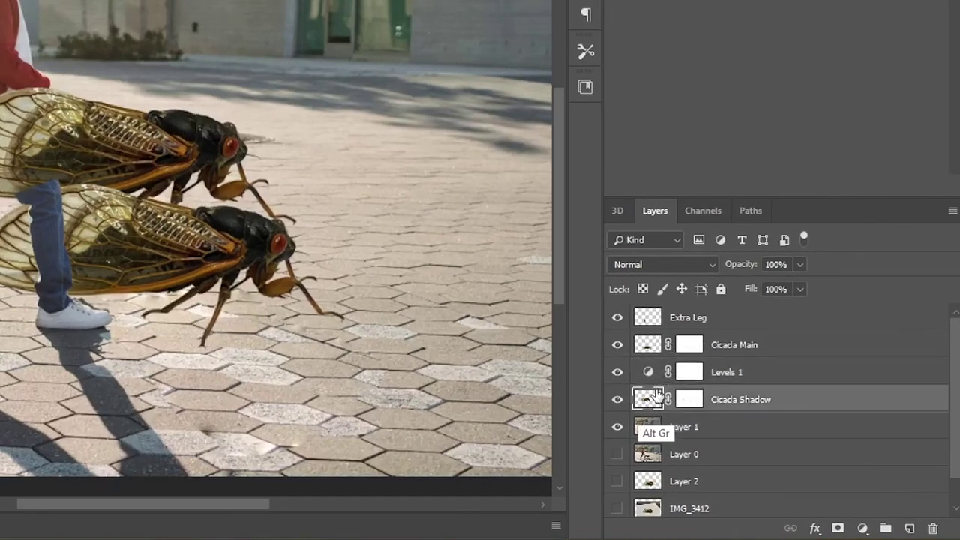
{"action": "left_click", "coordinate": [659, 386], "text": "alt"}
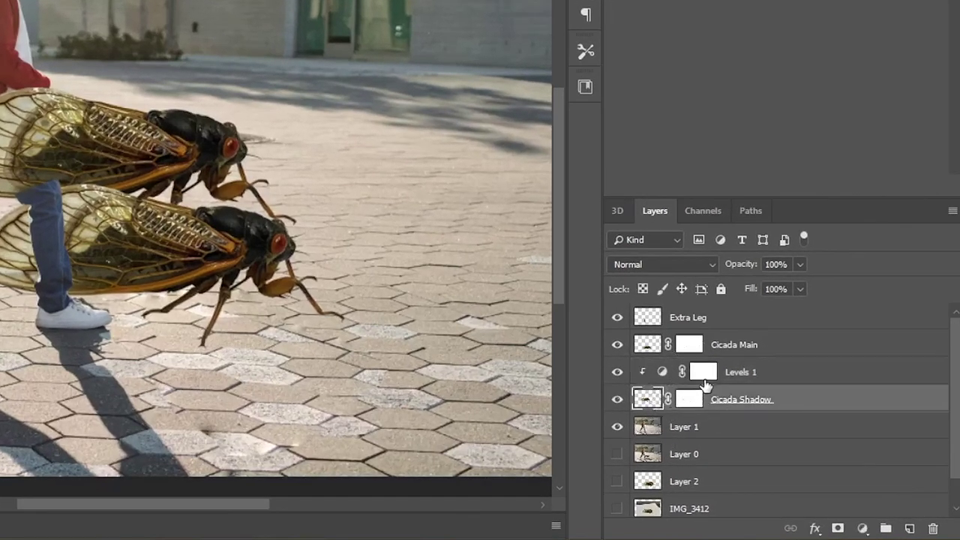
{"action": "left_click", "coordinate": [705, 375]}
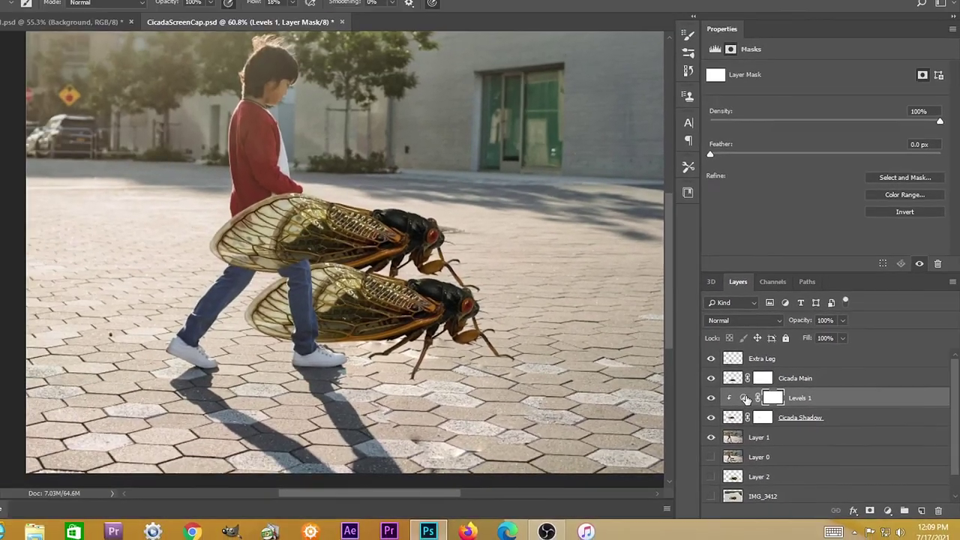
{"action": "left_click", "coordinate": [684, 379]}
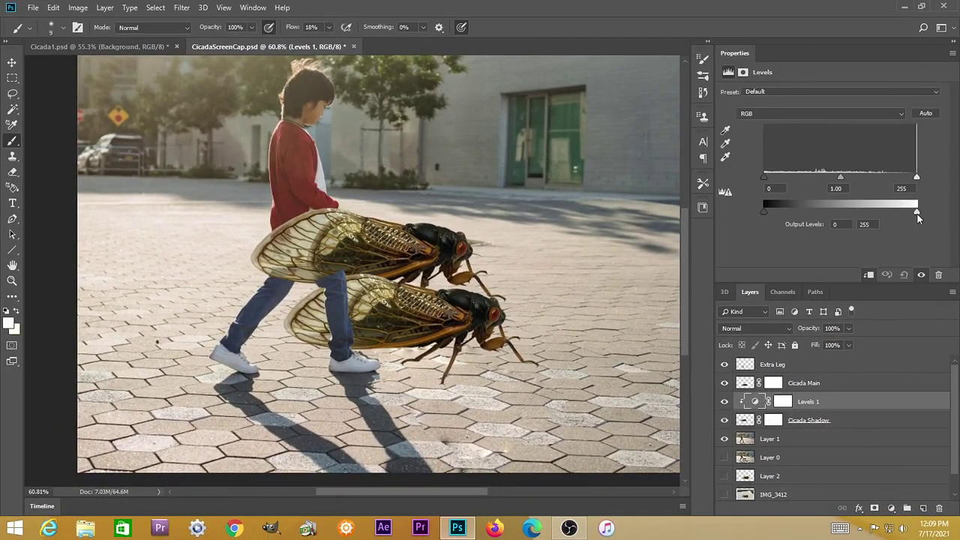
{"action": "left_click_drag", "start_coordinate": [918, 214], "coordinate": [737, 224]}
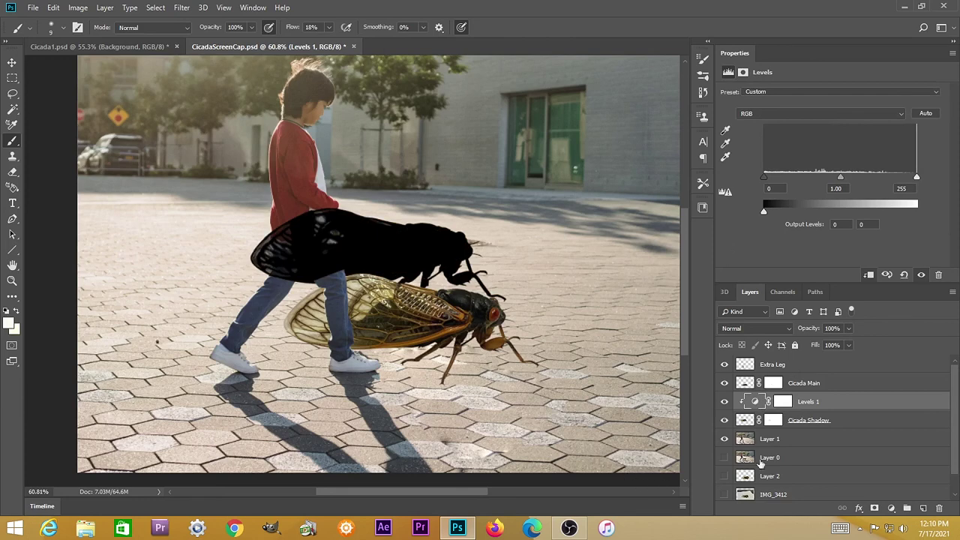
Flip the Cicada Shadow vertically and move it beneath the cicada
{"action": "left_click", "coordinate": [745, 419]}
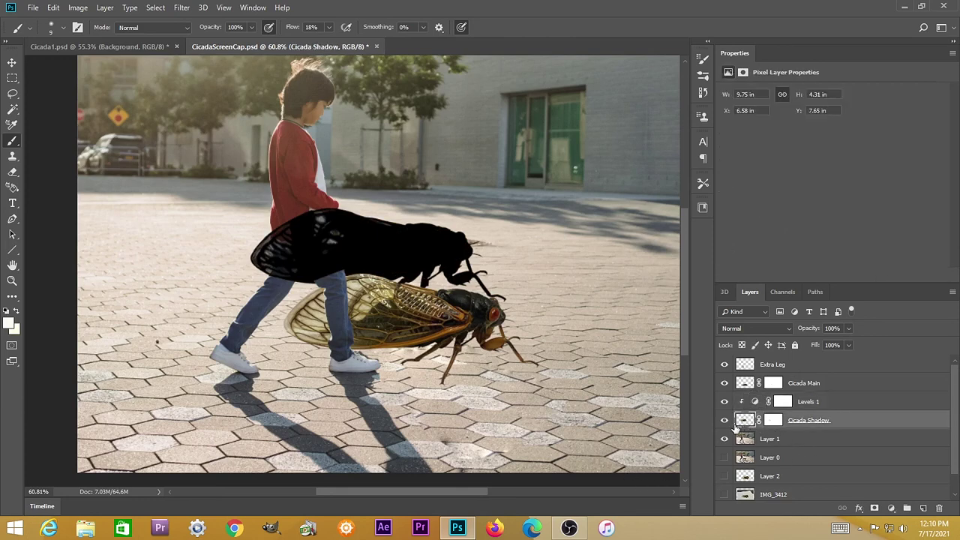
{"action": "key", "text": "ctrl+t"}
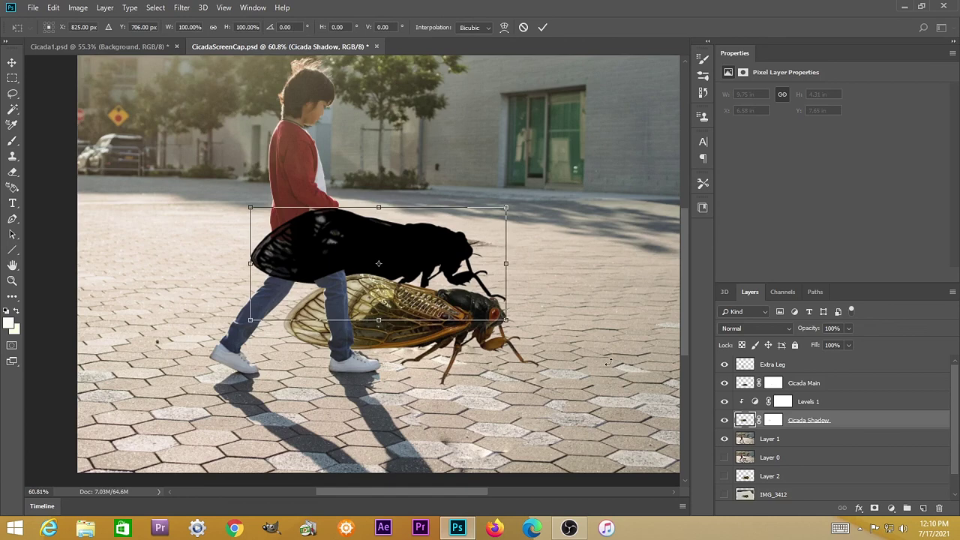
{"action": "right_click", "coordinate": [434, 252]}
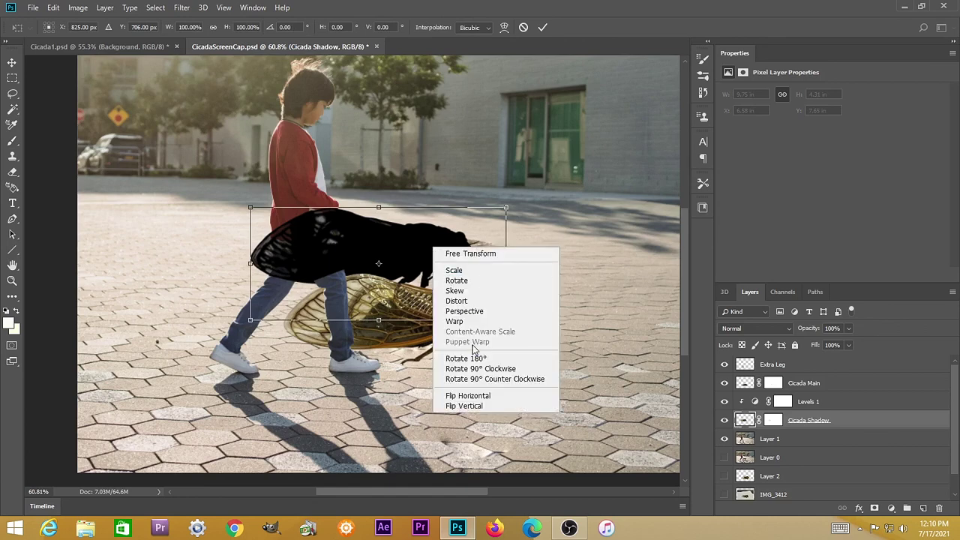
{"action": "left_click", "coordinate": [474, 405]}
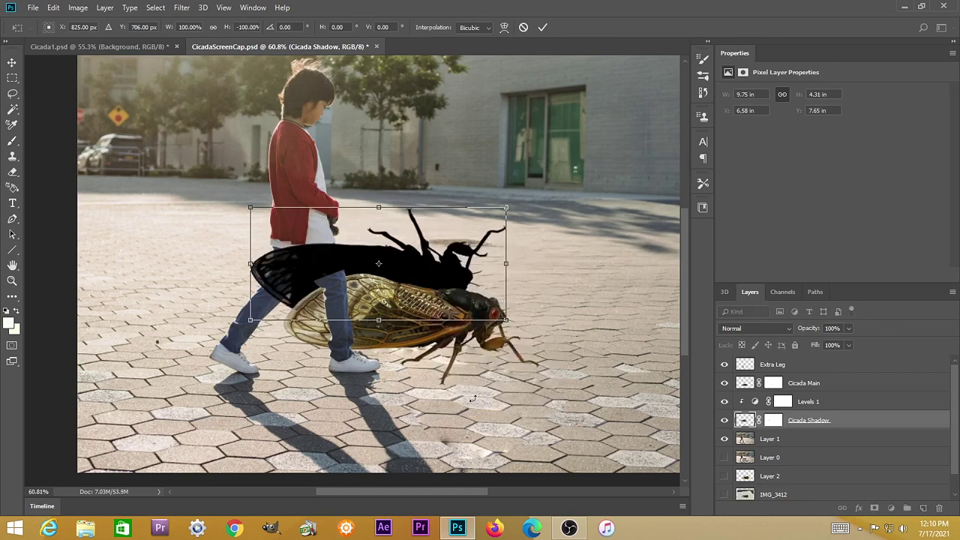
{"action": "left_click_drag", "start_coordinate": [408, 267], "coordinate": [449, 420]}
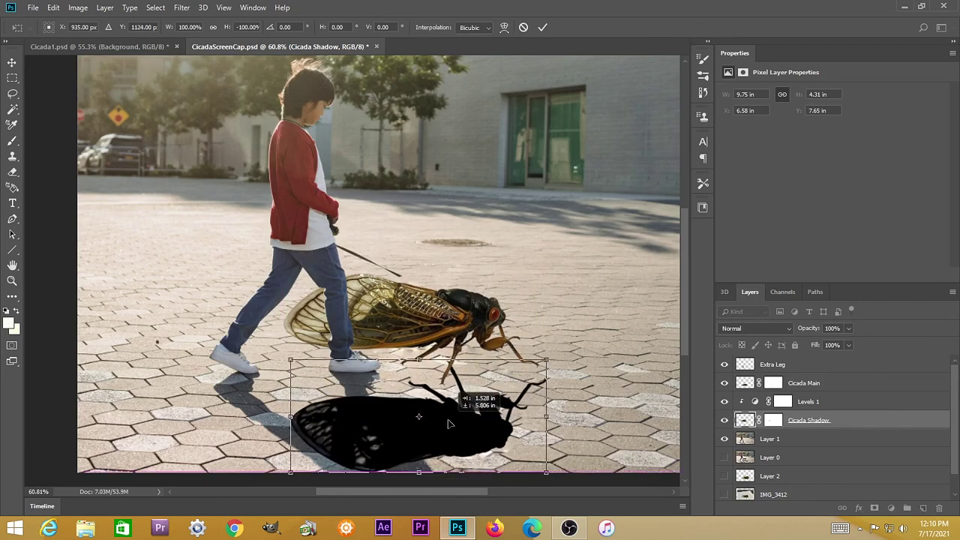
{"action": "left_click", "coordinate": [544, 27]}
Distort the shadow's corners so it stretches diagonally across the pavement to the right
{"action": "key", "text": "ctrl+t"}
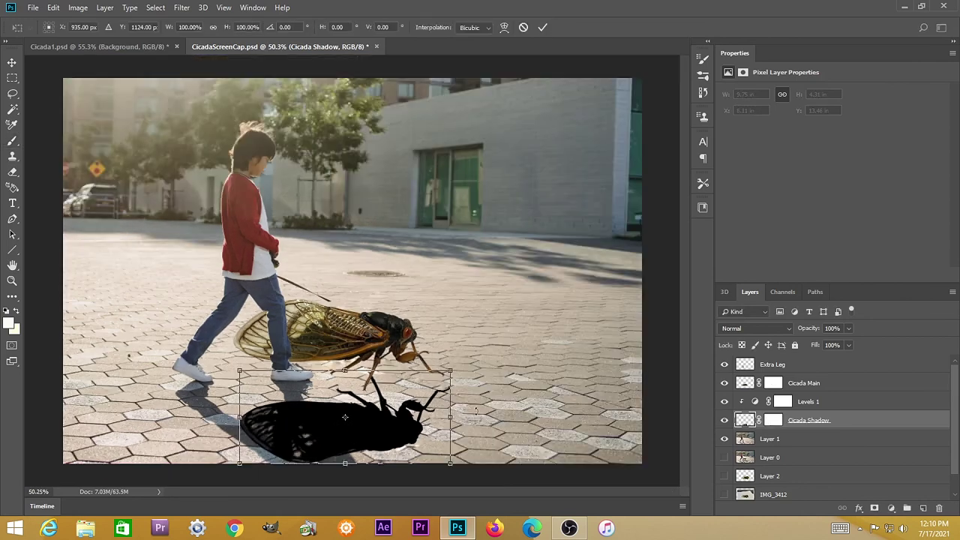
{"action": "right_click", "coordinate": [412, 439]}
{"action": "left_click", "coordinate": [443, 324]}
{"action": "left_click_drag", "start_coordinate": [451, 466], "coordinate": [567, 466]}
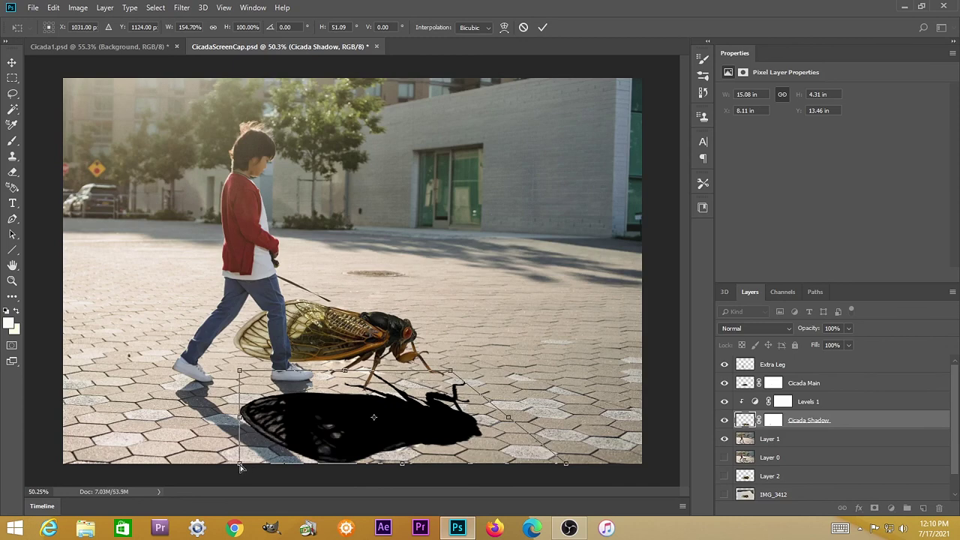
{"action": "left_click_drag", "start_coordinate": [241, 467], "coordinate": [306, 464]}
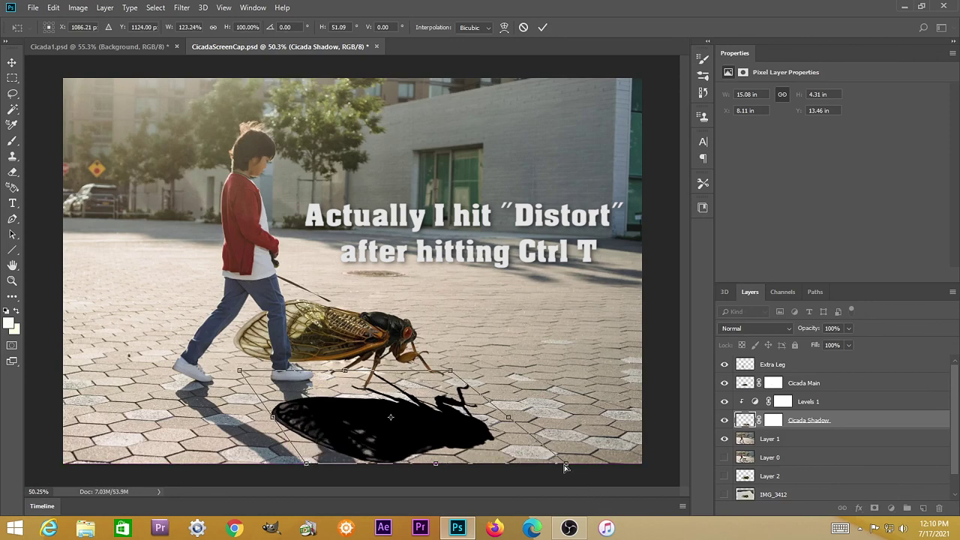
{"action": "left_click_drag", "start_coordinate": [567, 467], "coordinate": [589, 467]}
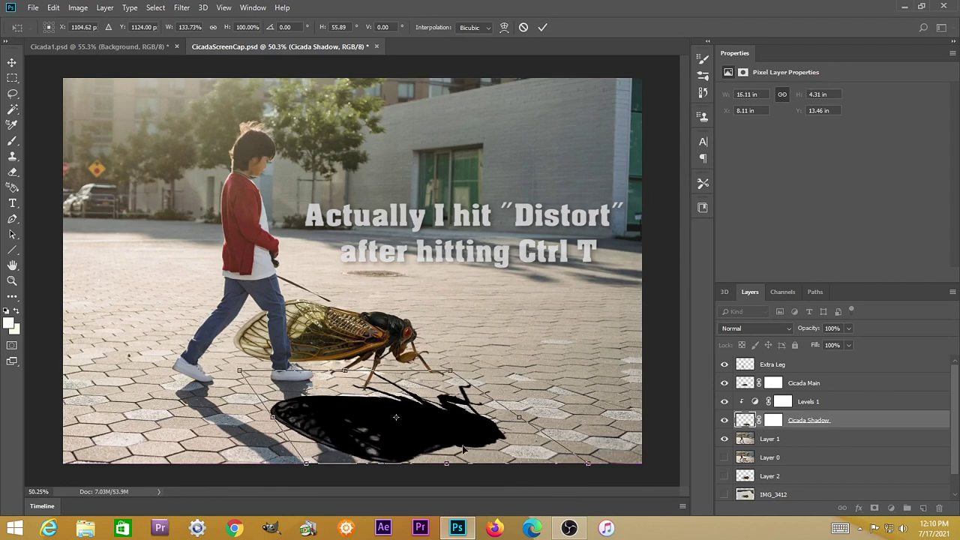
{"action": "scroll", "coordinate": [424, 391], "scroll_direction": "up", "scroll_amount": 4}
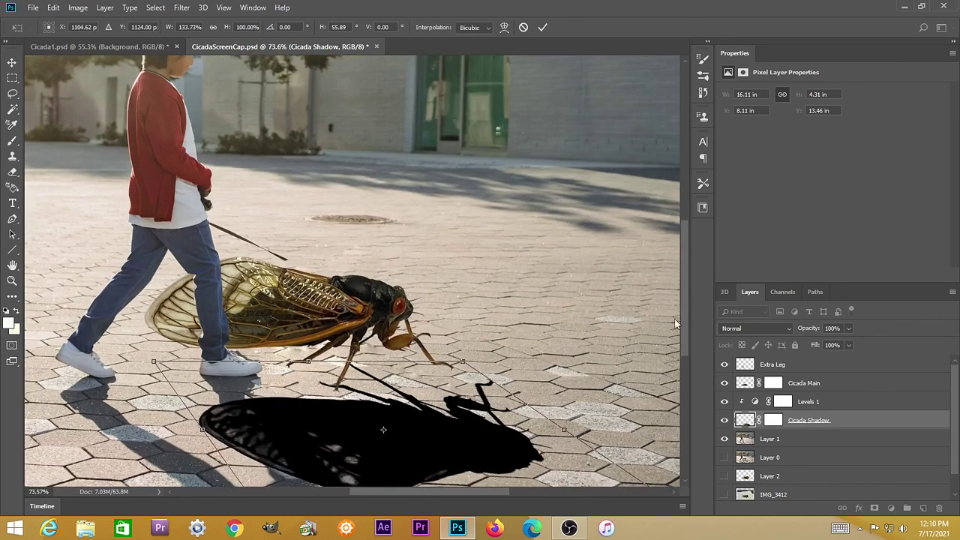
{"action": "left_click_drag", "start_coordinate": [680, 313], "coordinate": [682, 330]}
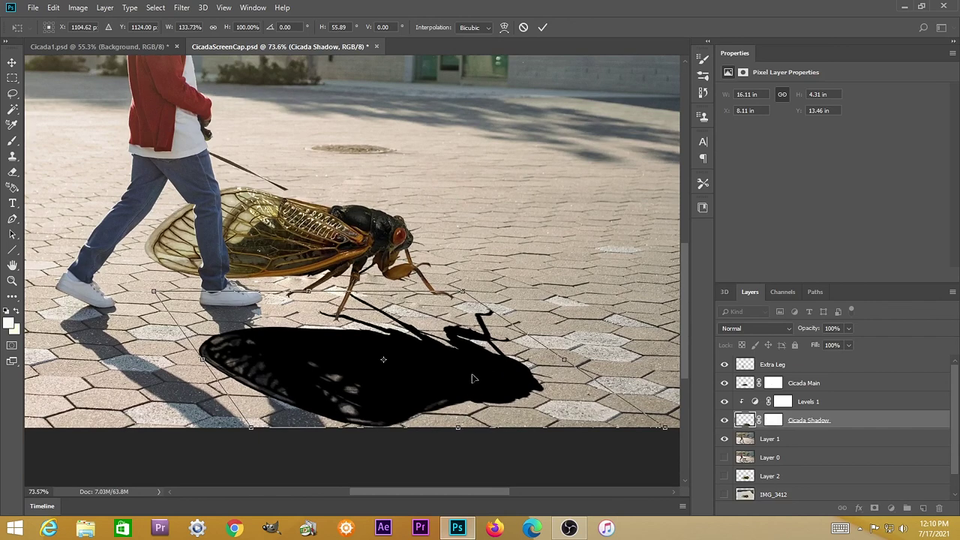
{"action": "left_click_drag", "start_coordinate": [469, 378], "coordinate": [434, 367]}
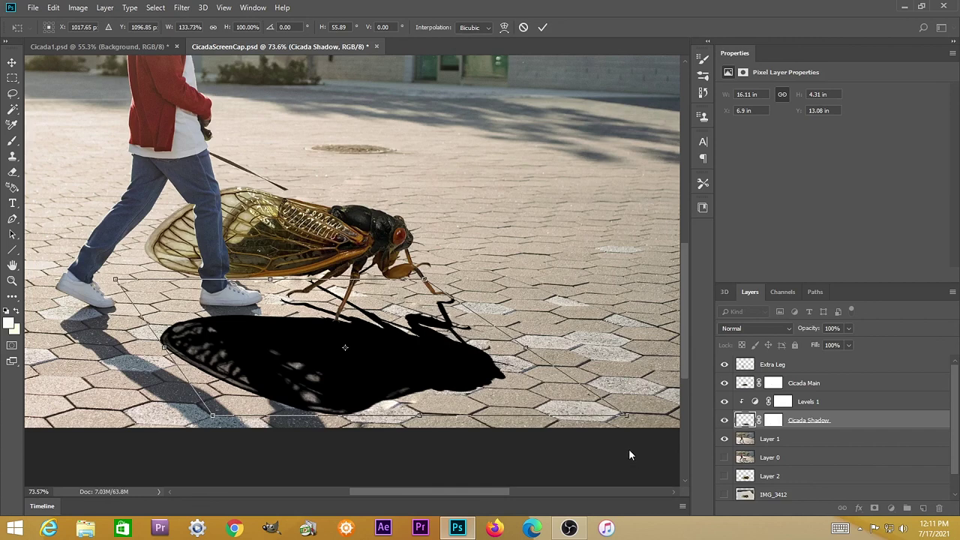
{"action": "left_click_drag", "start_coordinate": [628, 420], "coordinate": [676, 417]}
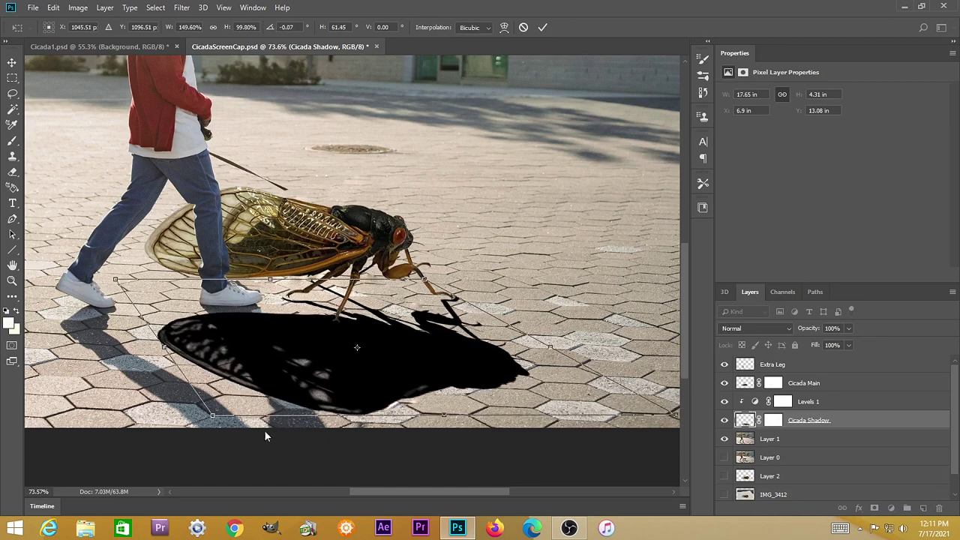
{"action": "left_click_drag", "start_coordinate": [214, 418], "coordinate": [242, 425]}
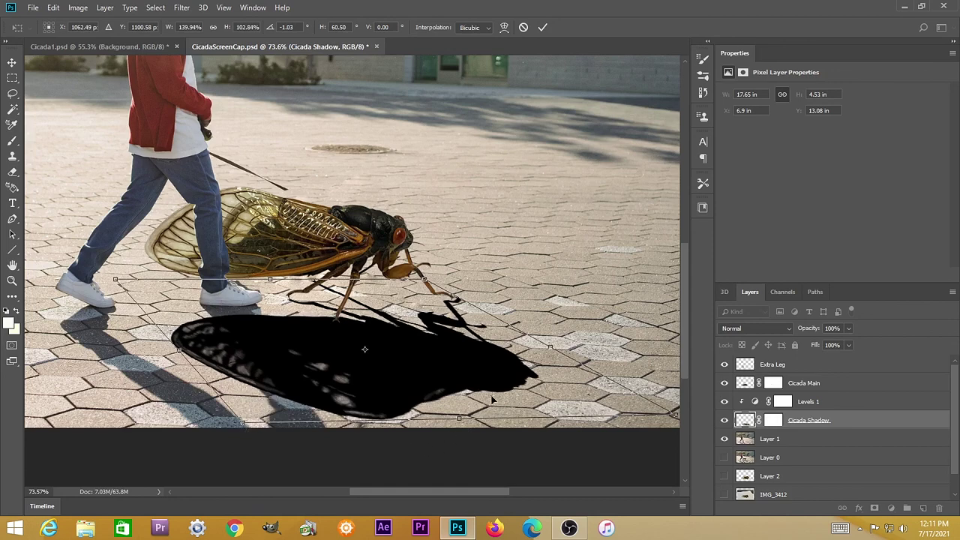
{"action": "left_click_drag", "start_coordinate": [489, 378], "coordinate": [485, 375]}
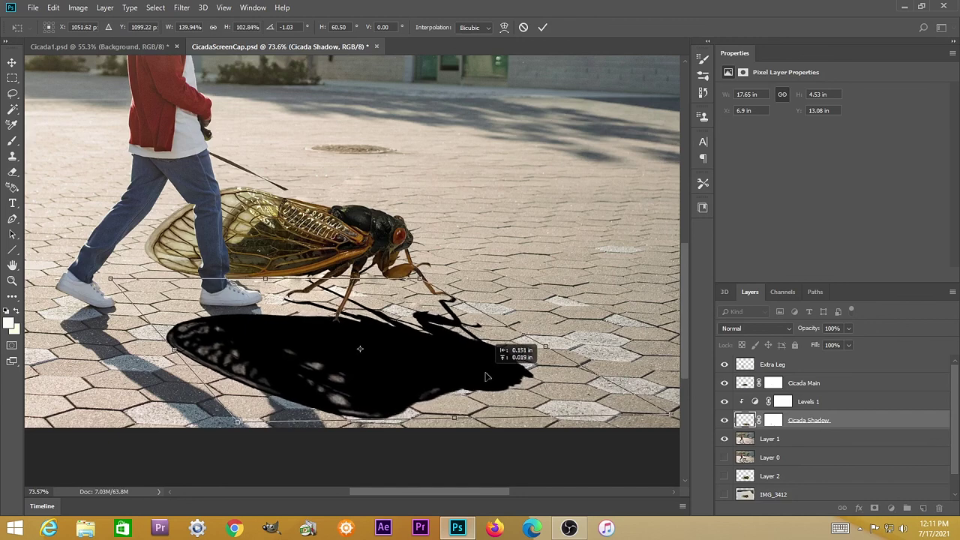
Commit the transform, start Puppet Warp, and pin the rear foot and front leg shadow
{"action": "key", "text": "Return"}
{"action": "key", "text": "b"}
{"action": "left_click", "coordinate": [59, 9]}
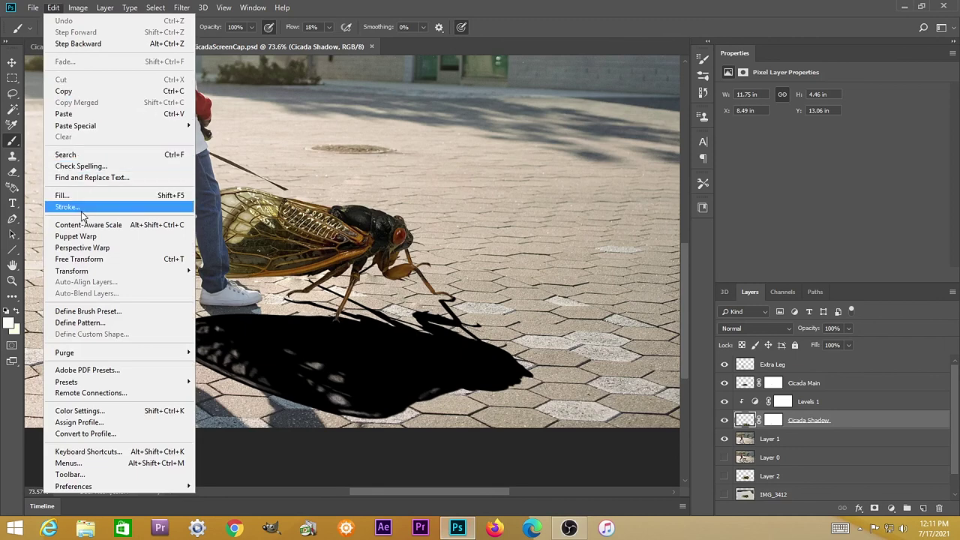
{"action": "left_click", "coordinate": [85, 237]}
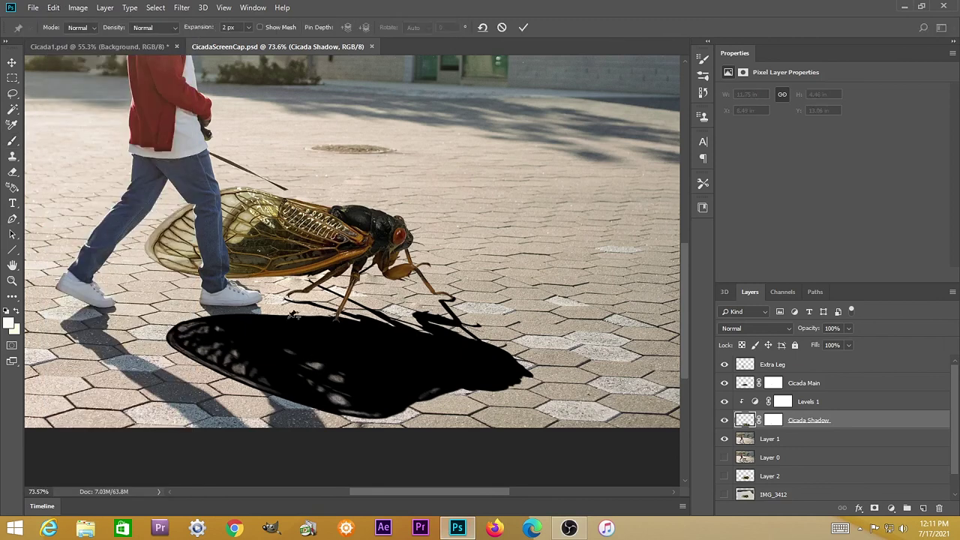
{"action": "scroll", "coordinate": [288, 303], "scroll_direction": "up", "scroll_amount": 2}
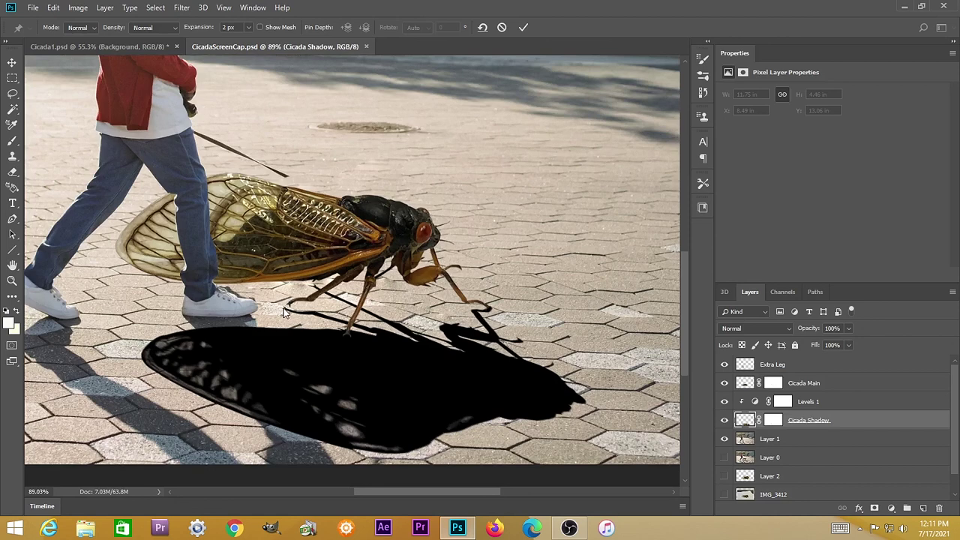
{"action": "left_click", "coordinate": [285, 314]}
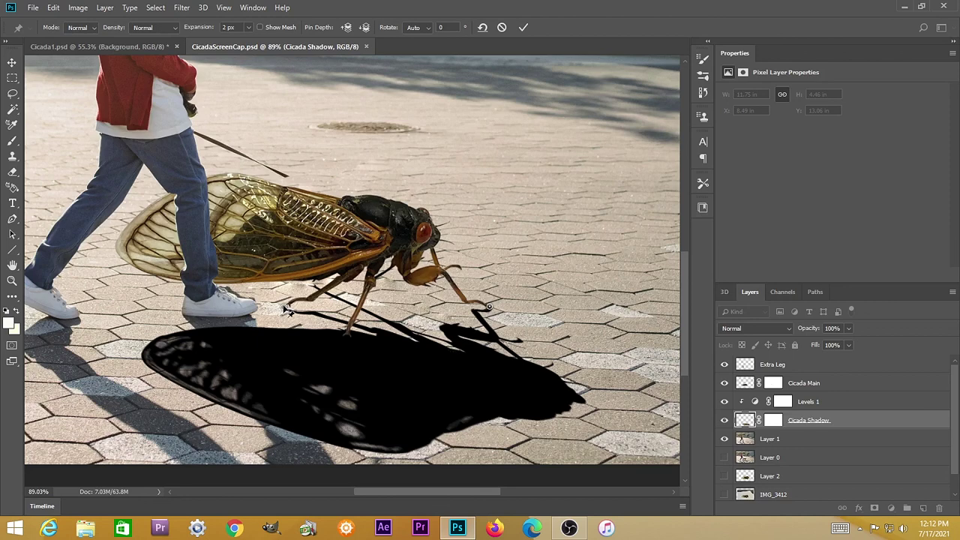
{"action": "left_click_drag", "start_coordinate": [285, 308], "coordinate": [290, 309]}
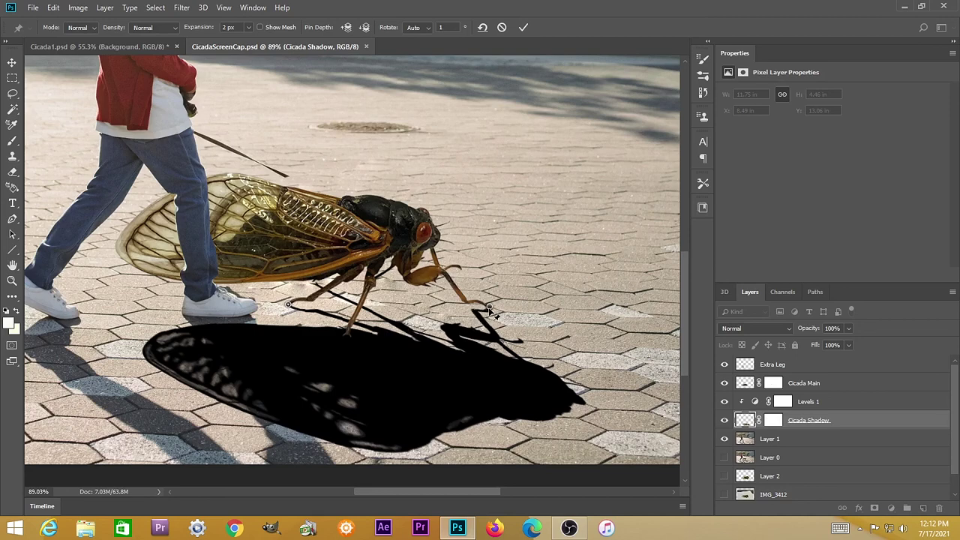
{"action": "left_click_drag", "start_coordinate": [489, 309], "coordinate": [488, 310]}
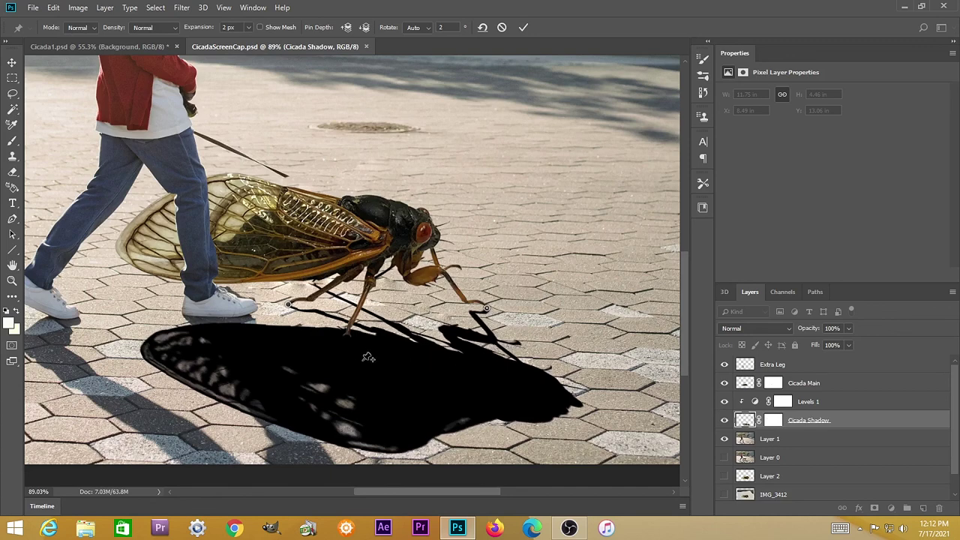
Pin the shadow's tips, bottom edge and legs, adjust them to meet the feet, and apply
{"action": "left_click", "coordinate": [337, 332]}
{"action": "left_click", "coordinate": [149, 345]}
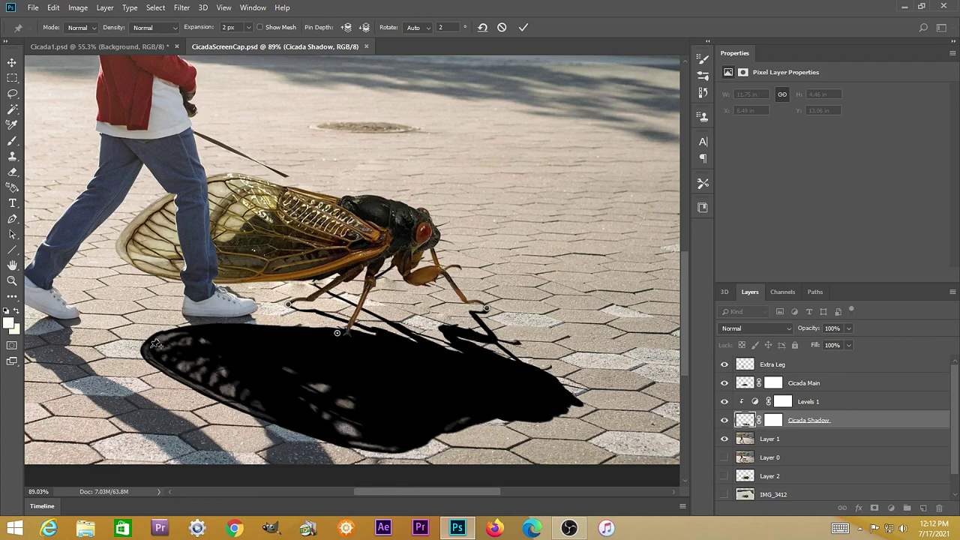
{"action": "left_click", "coordinate": [386, 447]}
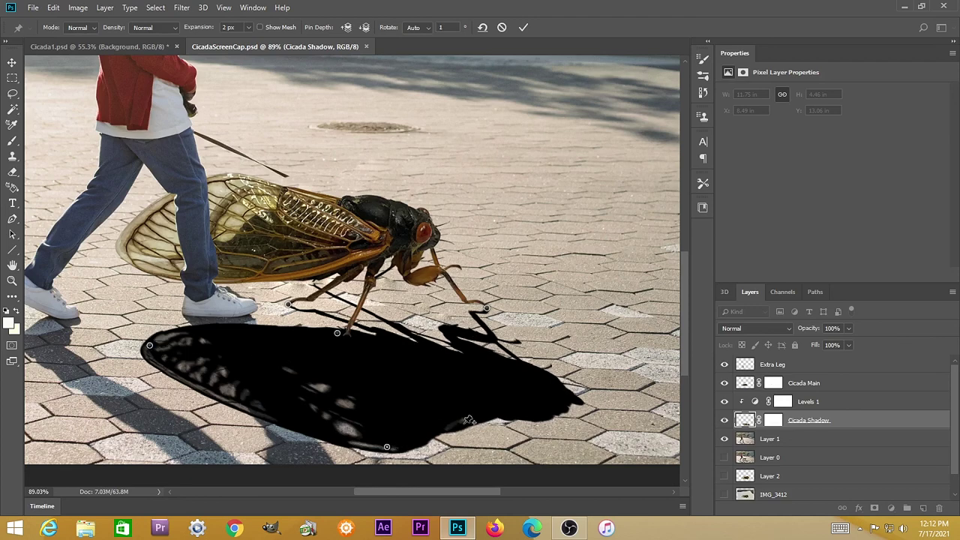
{"action": "left_click", "coordinate": [563, 396]}
{"action": "left_click", "coordinate": [441, 351]}
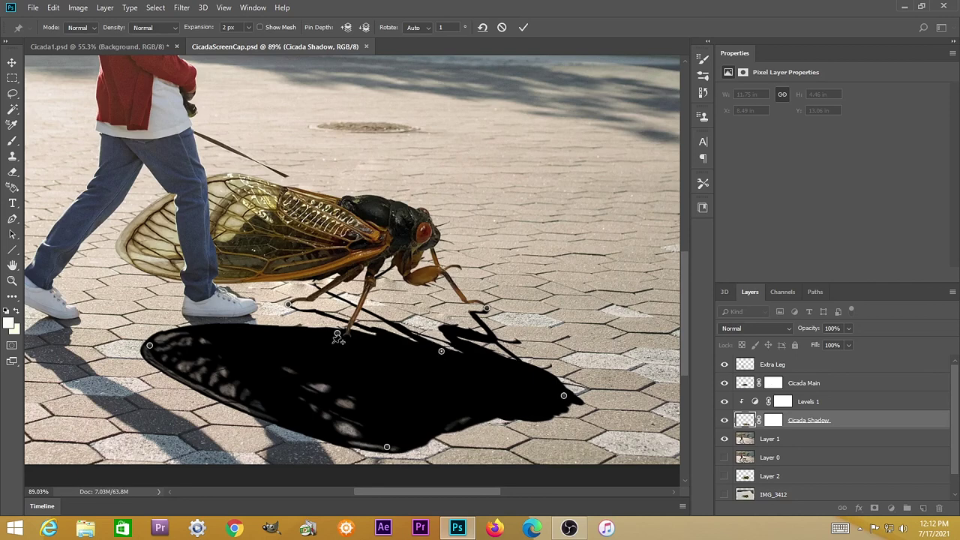
{"action": "left_click_drag", "start_coordinate": [337, 334], "coordinate": [339, 339]}
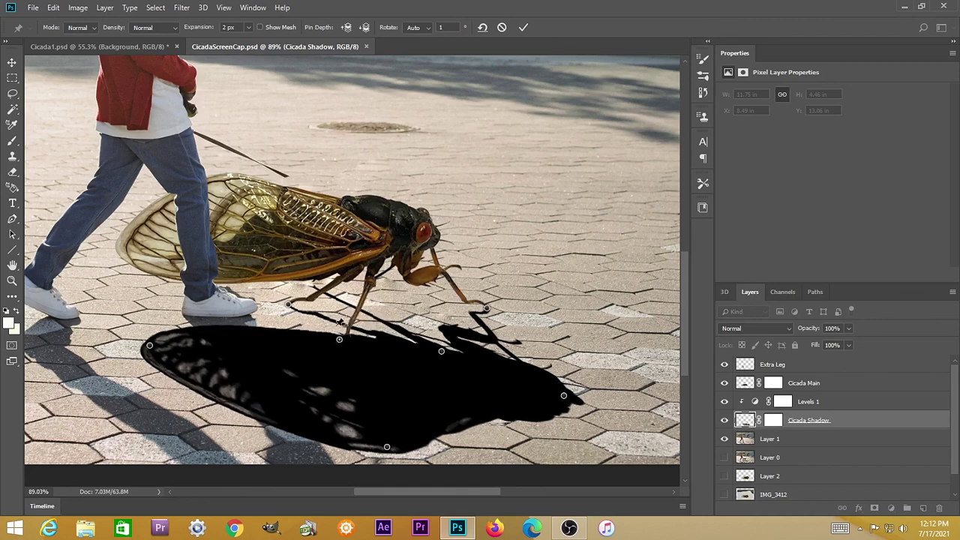
{"action": "left_click", "coordinate": [314, 288]}
{"action": "left_click_drag", "start_coordinate": [314, 288], "coordinate": [316, 285]}
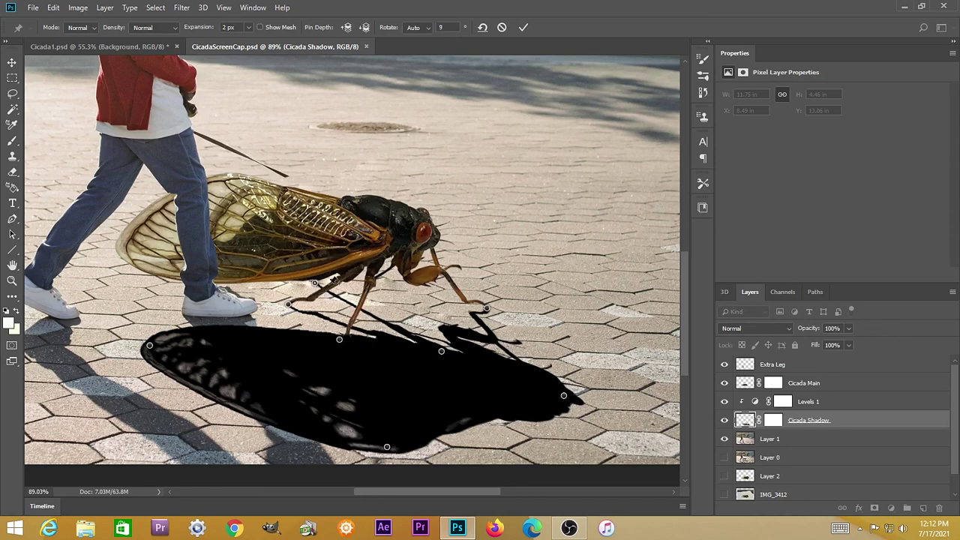
{"action": "left_click", "coordinate": [524, 28]}
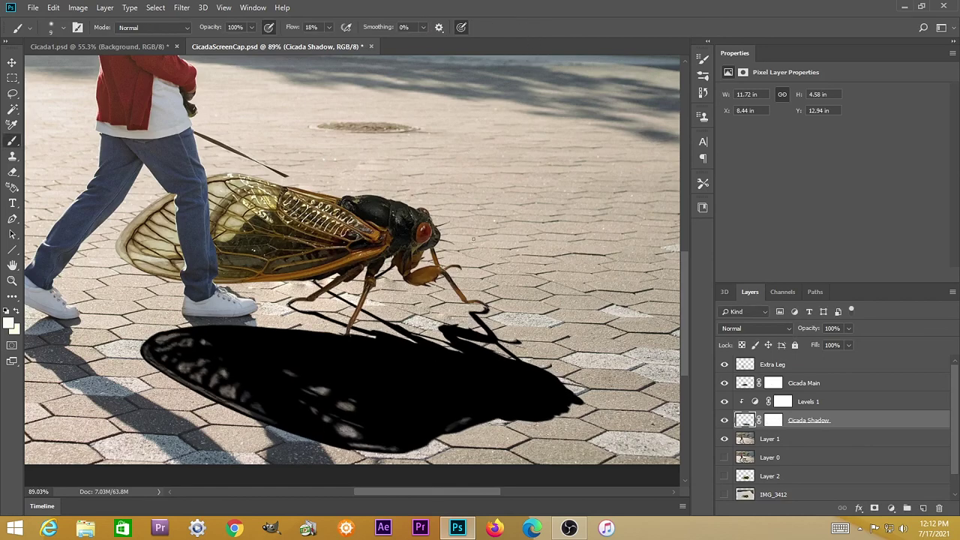
Lower the Cicada Shadow layer opacity to 50%
{"action": "scroll", "coordinate": [448, 255], "scroll_direction": "down", "scroll_amount": 5}
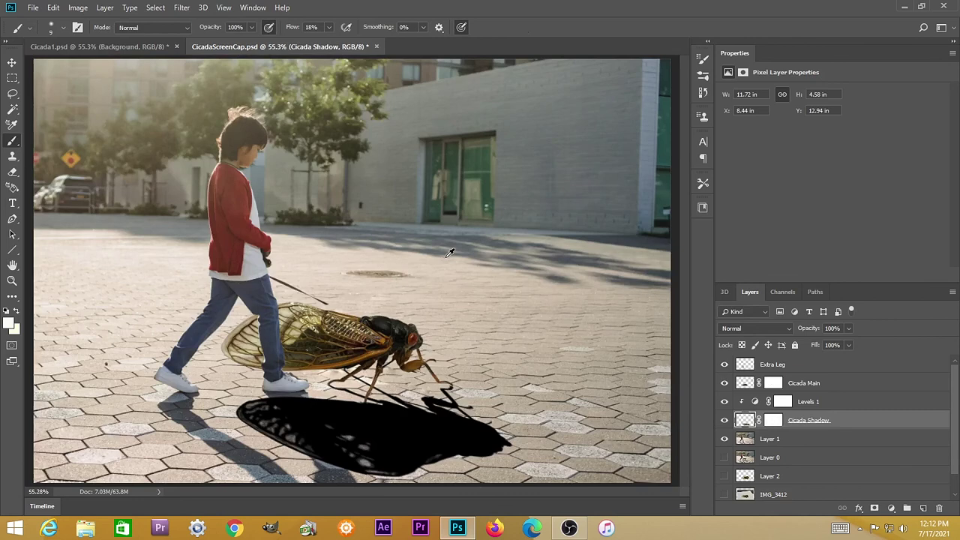
{"action": "left_click", "coordinate": [848, 328]}
{"action": "left_click_drag", "start_coordinate": [850, 341], "coordinate": [825, 344]}
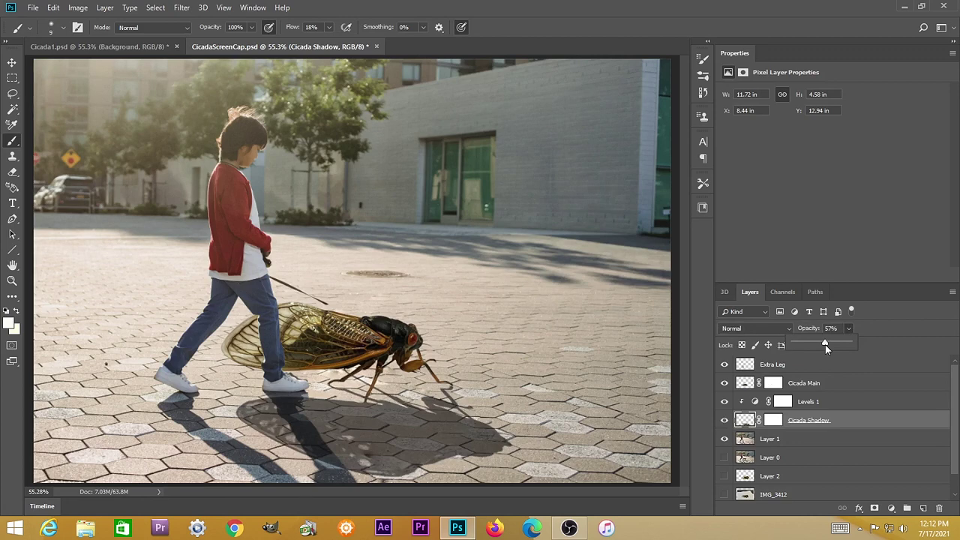
{"action": "left_click_drag", "start_coordinate": [825, 344], "coordinate": [820, 345]}
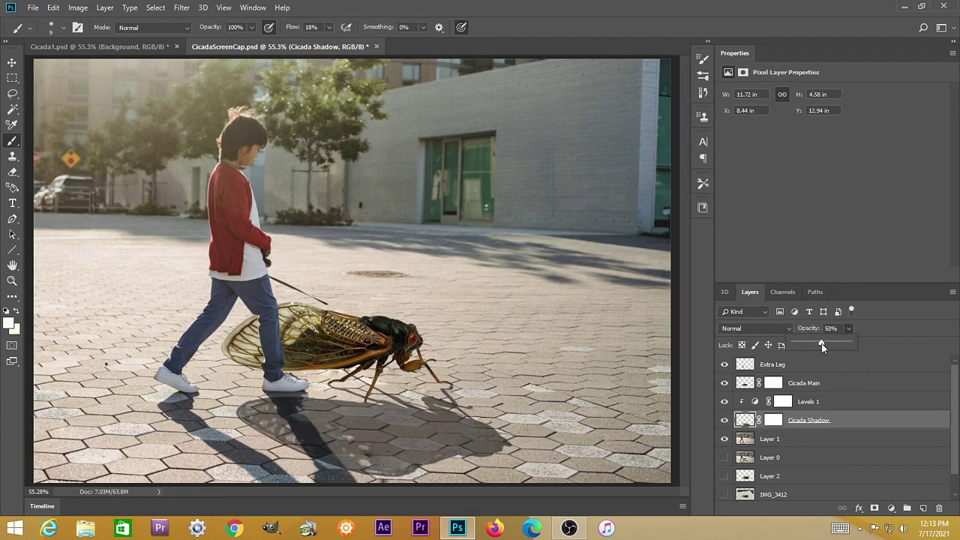
{"action": "left_click", "coordinate": [744, 422]}
{"action": "left_click", "coordinate": [183, 9]}
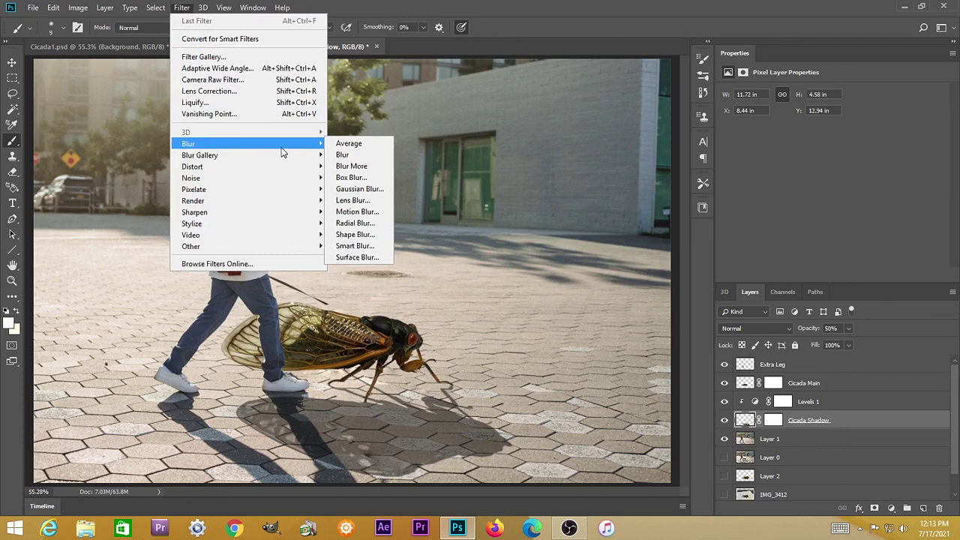
Apply a 1.5-pixel Gaussian Blur to the shadow and set its opacity to 65%
{"action": "left_click", "coordinate": [351, 189]}
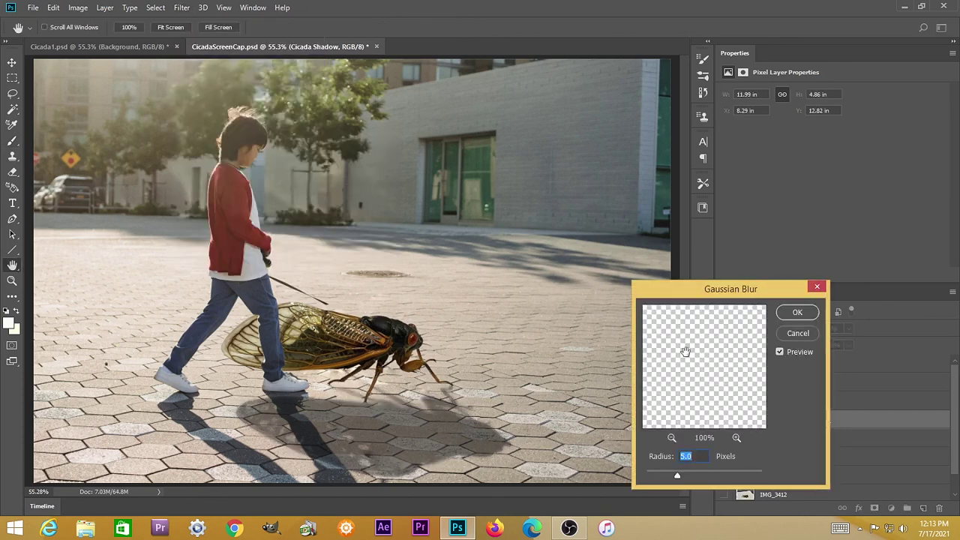
{"action": "left_click_drag", "start_coordinate": [677, 477], "coordinate": [655, 479]}
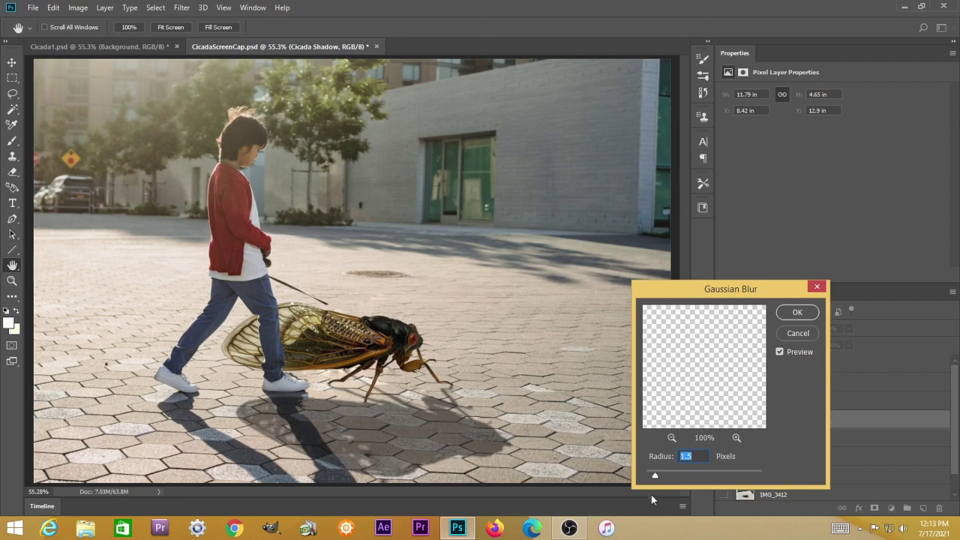
{"action": "left_click", "coordinate": [791, 312]}
{"action": "left_click", "coordinate": [848, 328]}
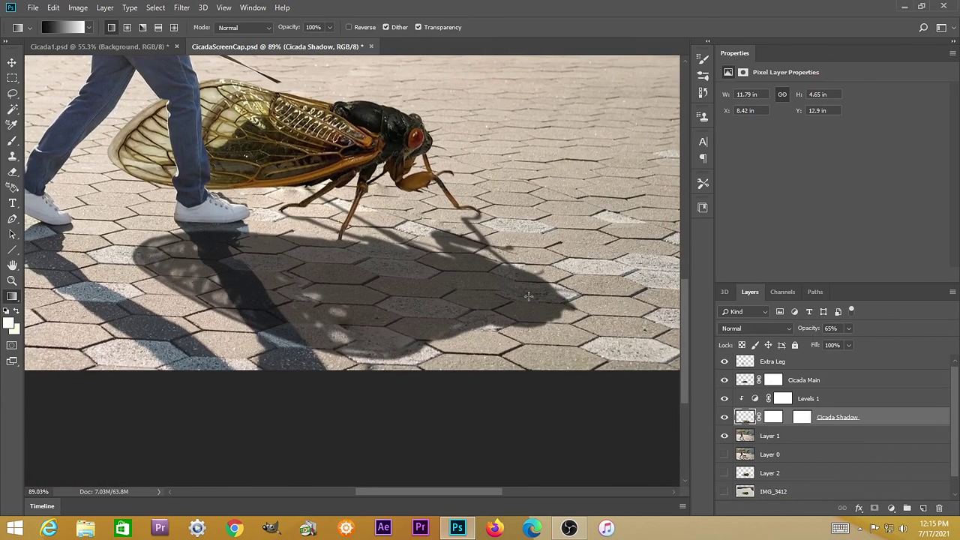
Soften the shadow's lower edge with the Blur tool at 52% strength, then select Layer 1
{"action": "right_click", "coordinate": [15, 300]}
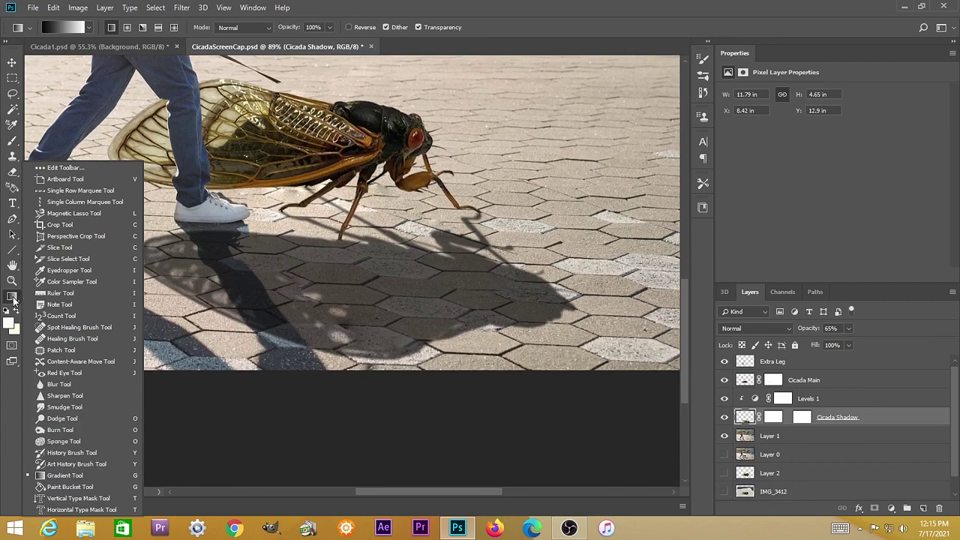
{"action": "left_click", "coordinate": [45, 384]}
{"action": "mouse_move", "coordinate": [337, 339]}
{"action": "left_mouse_down"}
{"action": "mouse_move", "coordinate": [391, 342]}
{"action": "mouse_move", "coordinate": [404, 315]}
{"action": "mouse_move", "coordinate": [398, 309]}
{"action": "mouse_move", "coordinate": [447, 356]}
{"action": "mouse_move", "coordinate": [455, 339]}
{"action": "mouse_move", "coordinate": [442, 338]}
{"action": "mouse_move", "coordinate": [466, 335]}
{"action": "mouse_move", "coordinate": [455, 336]}
{"action": "mouse_move", "coordinate": [471, 355]}
{"action": "mouse_move", "coordinate": [461, 331]}
{"action": "mouse_move", "coordinate": [456, 339]}
{"action": "mouse_move", "coordinate": [477, 326]}
{"action": "mouse_move", "coordinate": [530, 329]}
{"action": "mouse_move", "coordinate": [565, 316]}
{"action": "mouse_move", "coordinate": [553, 300]}
{"action": "mouse_move", "coordinate": [550, 328]}
{"action": "mouse_move", "coordinate": [489, 330]}
{"action": "mouse_move", "coordinate": [415, 354]}
{"action": "mouse_move", "coordinate": [332, 355]}
{"action": "mouse_move", "coordinate": [252, 327]}
{"action": "mouse_move", "coordinate": [536, 320]}
{"action": "mouse_move", "coordinate": [568, 305]}
{"action": "mouse_move", "coordinate": [556, 320]}
{"action": "mouse_move", "coordinate": [504, 323]}
{"action": "mouse_move", "coordinate": [359, 368]}
{"action": "mouse_move", "coordinate": [281, 352]}
{"action": "mouse_move", "coordinate": [300, 367]}
{"action": "left_mouse_up"}
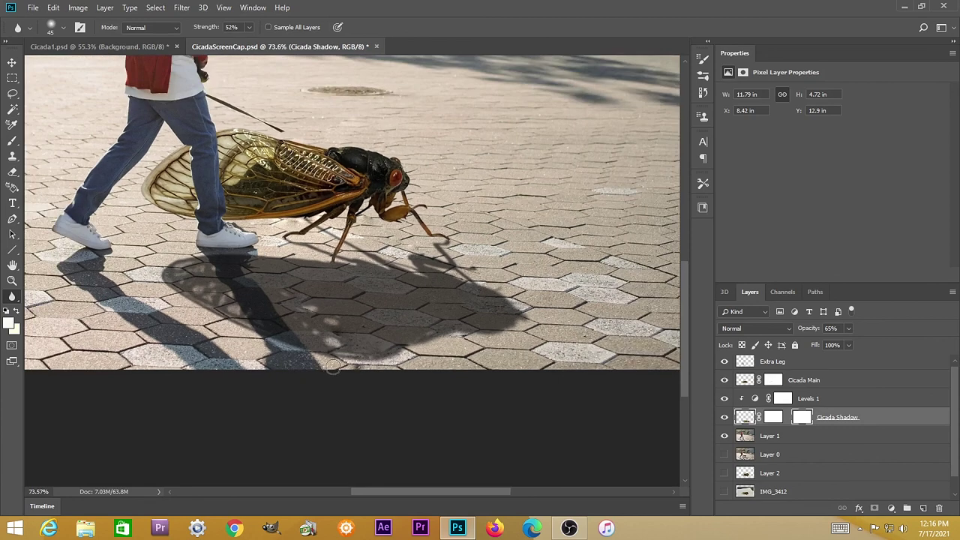
{"action": "left_click", "coordinate": [750, 437]}
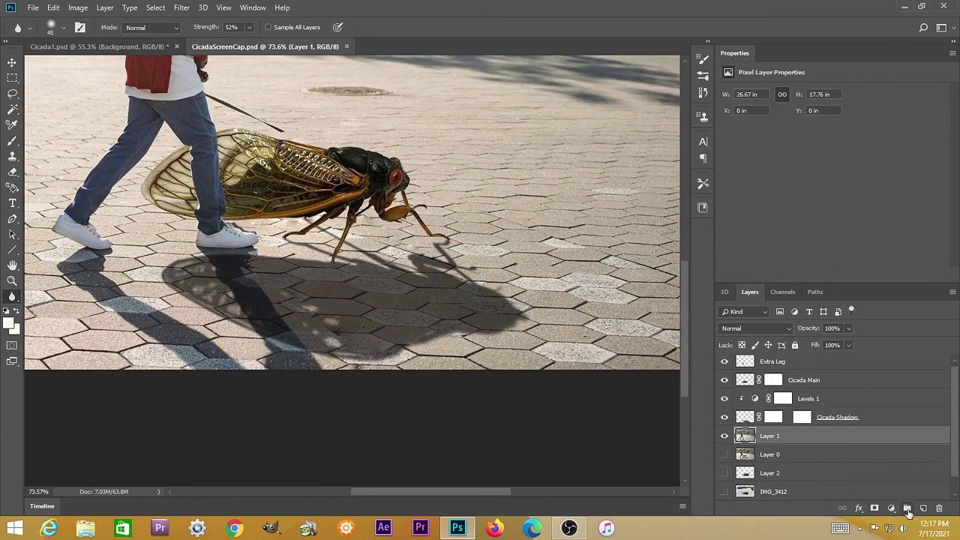
Add a new layer above Layer 1 named 'Darker shadow'
{"action": "left_click", "coordinate": [923, 509]}
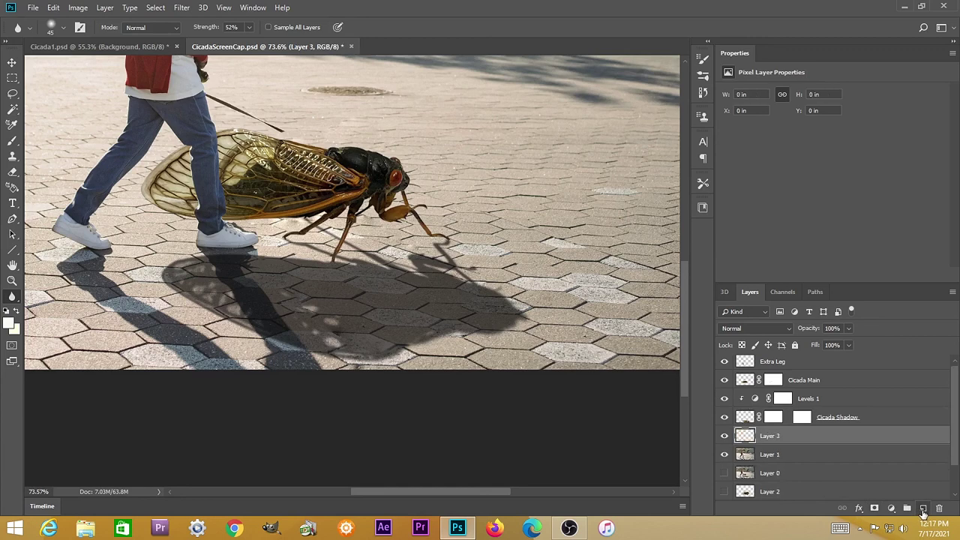
{"action": "double_click", "coordinate": [772, 436]}
{"action": "type", "text": "Dark"}
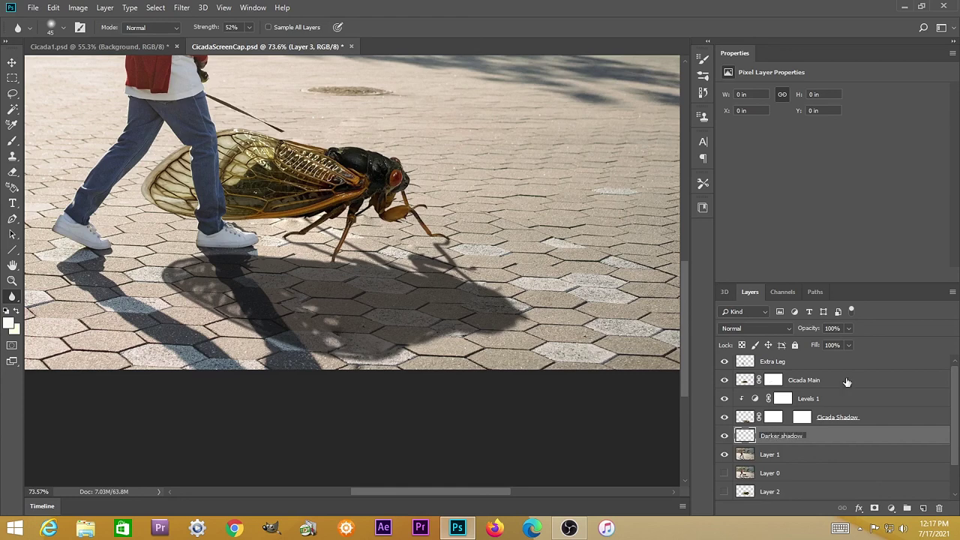
{"action": "left_click", "coordinate": [743, 440]}
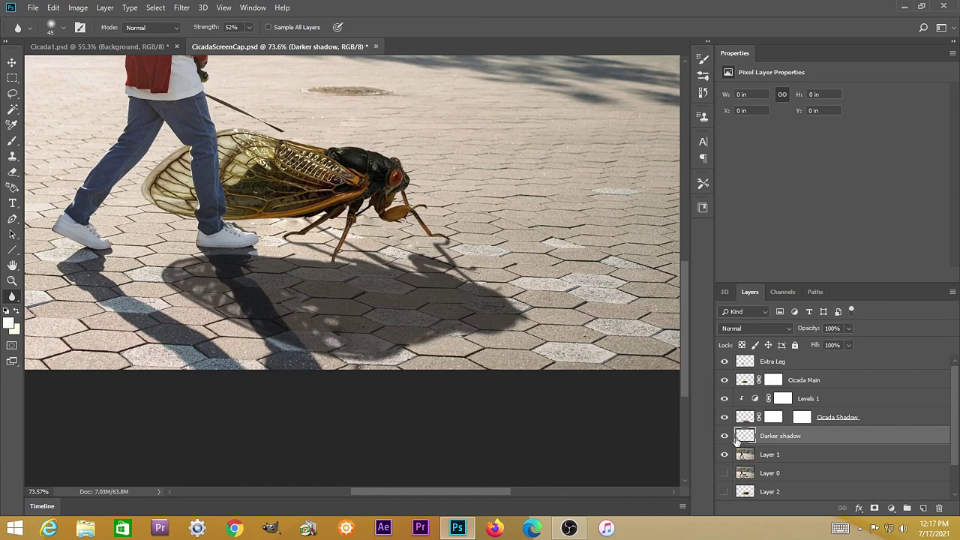
Paint black strokes deepening the shadow near the cicada's front leg tip, then compare with the layer hidden
{"action": "key", "text": "b"}
{"action": "scroll", "coordinate": [453, 331], "scroll_direction": "up", "scroll_amount": 5}
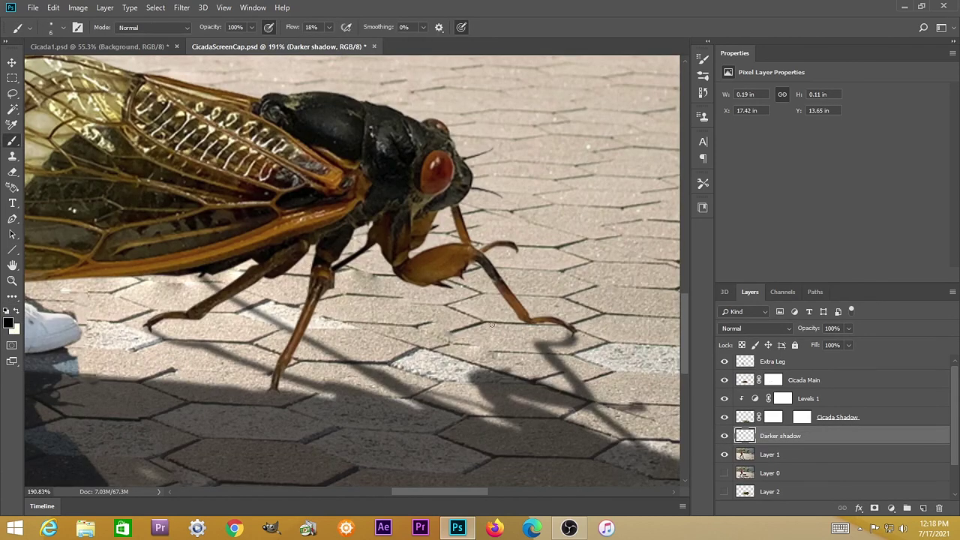
{"action": "mouse_move", "coordinate": [572, 333]}
{"action": "left_mouse_down"}
{"action": "mouse_move", "coordinate": [638, 323]}
{"action": "mouse_move", "coordinate": [601, 333]}
{"action": "left_mouse_up"}
{"action": "key", "text": "ctrl+z"}
{"action": "left_click_drag", "start_coordinate": [569, 340], "coordinate": [540, 379]}
{"action": "left_click_drag", "start_coordinate": [275, 391], "coordinate": [276, 396]}
{"action": "left_click_drag", "start_coordinate": [277, 391], "coordinate": [277, 402]}
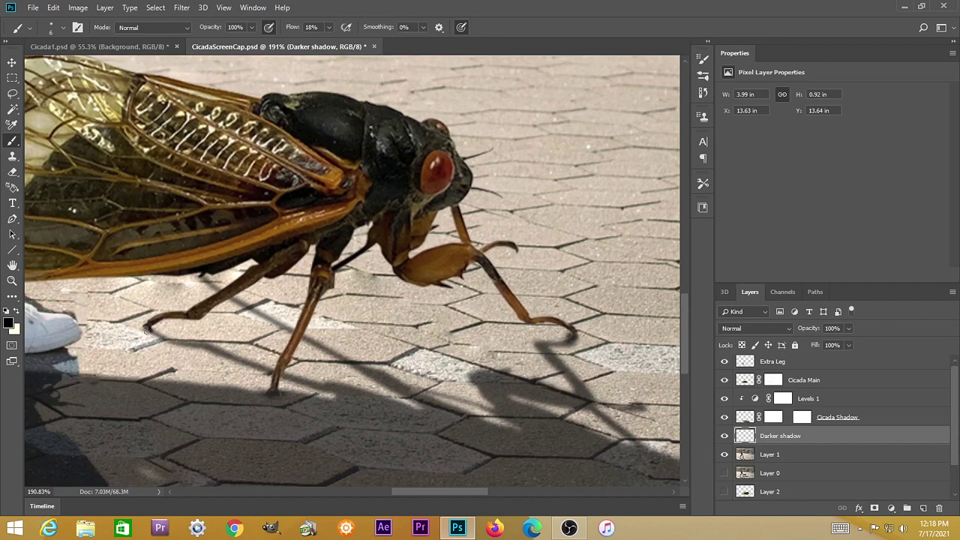
{"action": "left_click", "coordinate": [146, 328]}
{"action": "left_click_drag", "start_coordinate": [153, 336], "coordinate": [136, 328]}
{"action": "key", "text": "ctrl+0"}
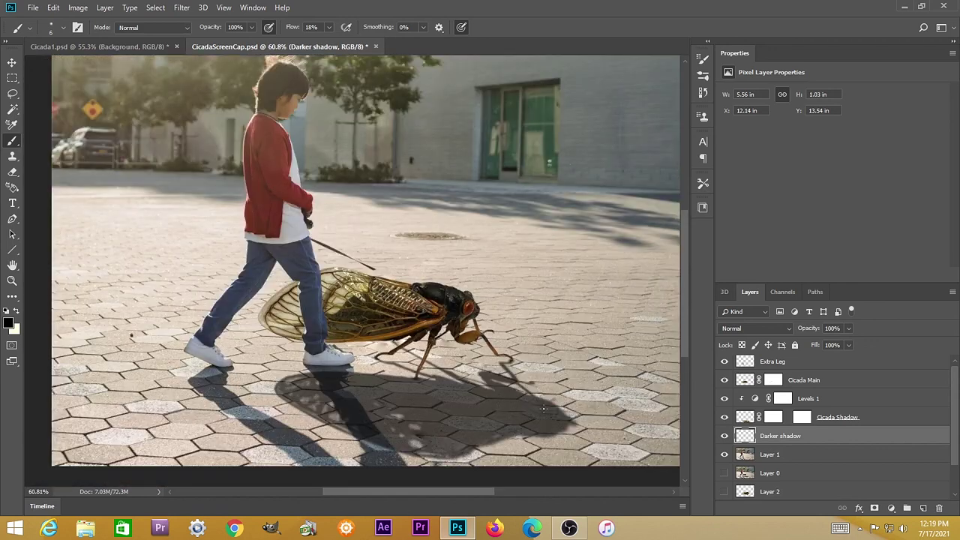
{"action": "left_click", "coordinate": [725, 436]}
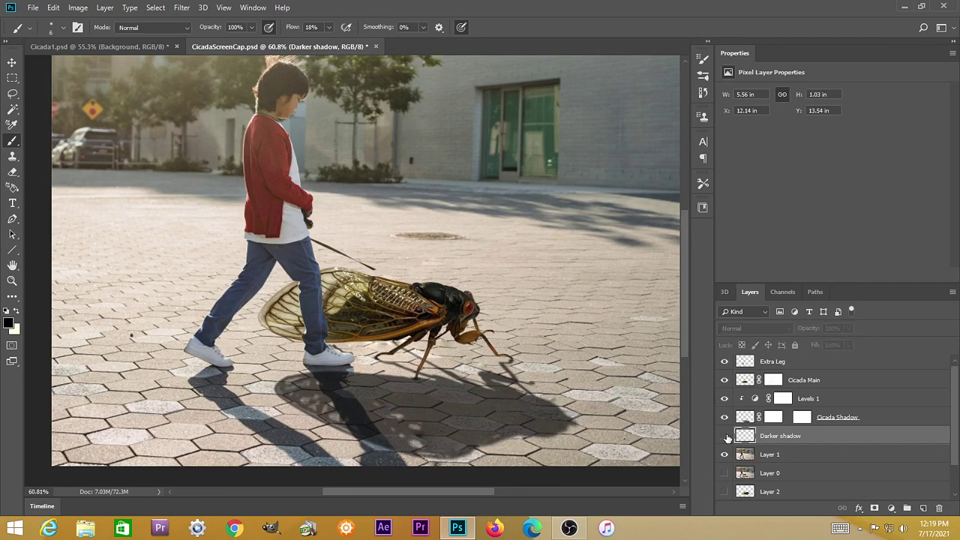
{"action": "left_click", "coordinate": [726, 436]}
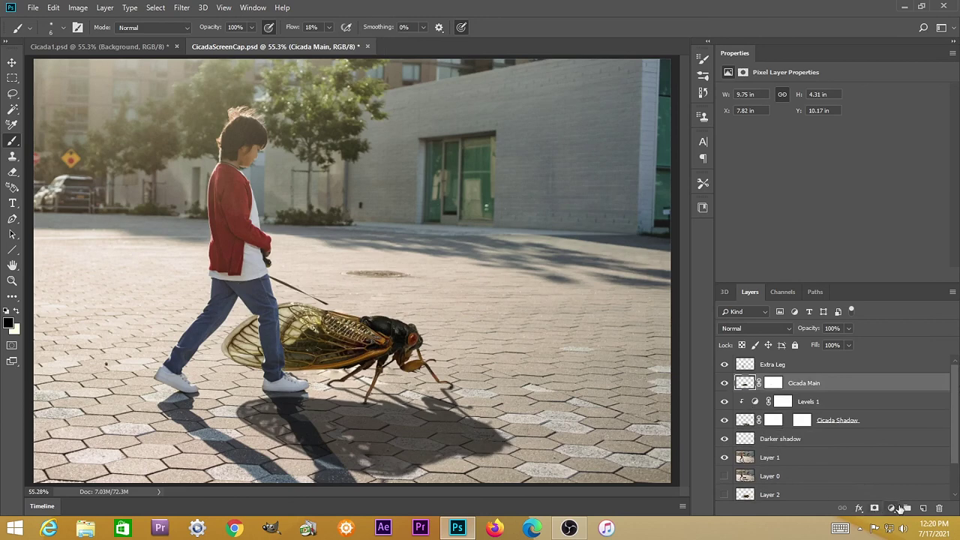
Add a Levels adjustment layer clipped to Cicada Main
{"action": "left_click", "coordinate": [895, 511]}
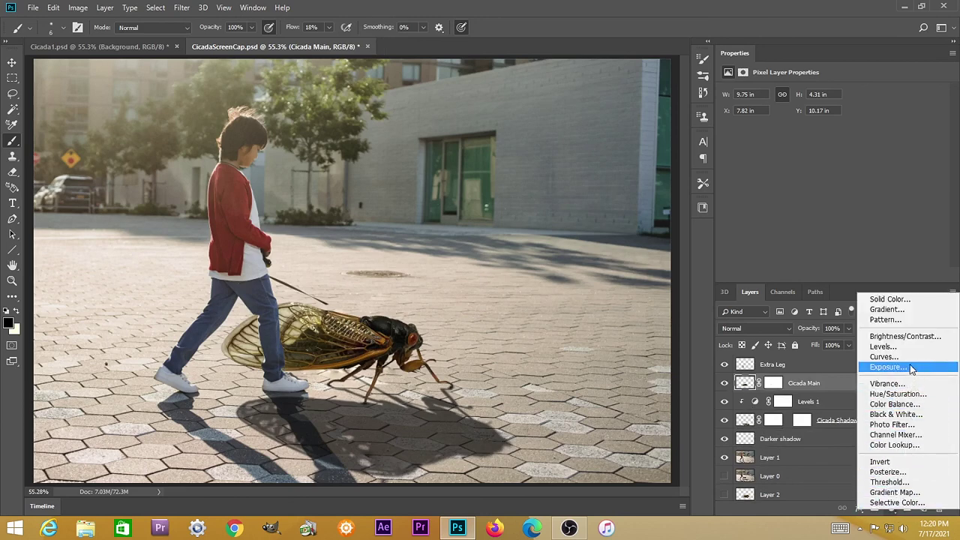
{"action": "left_click", "coordinate": [896, 348]}
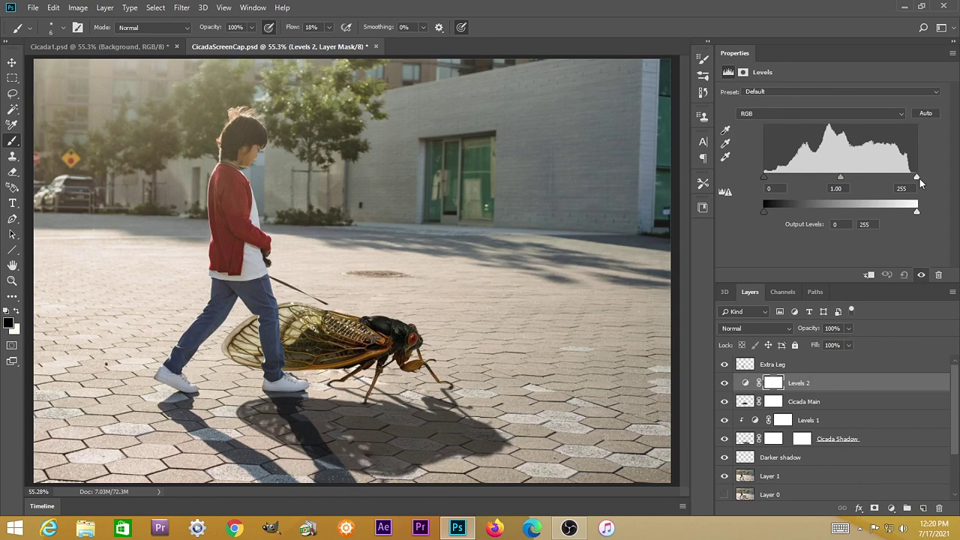
{"action": "left_click_drag", "start_coordinate": [917, 177], "coordinate": [895, 180]}
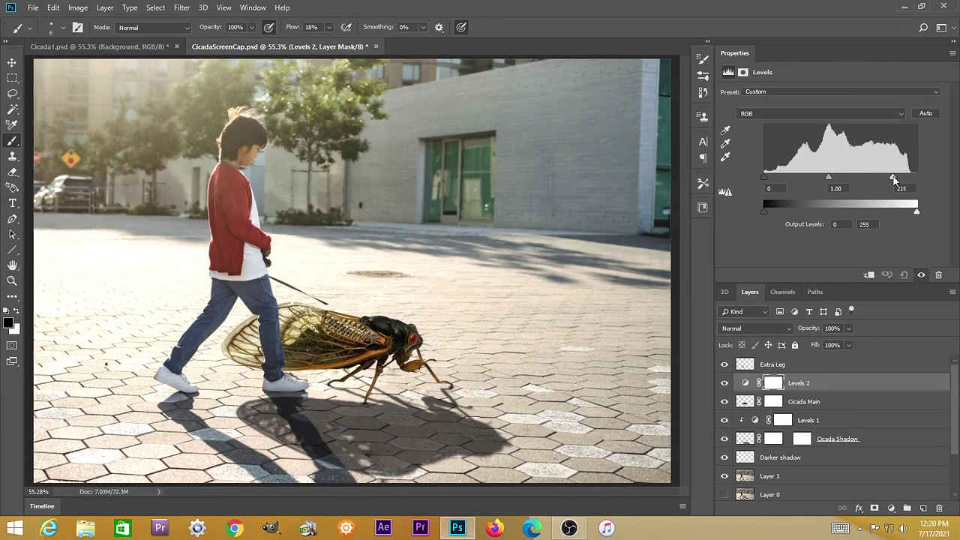
{"action": "key", "text": "ctrl+z"}
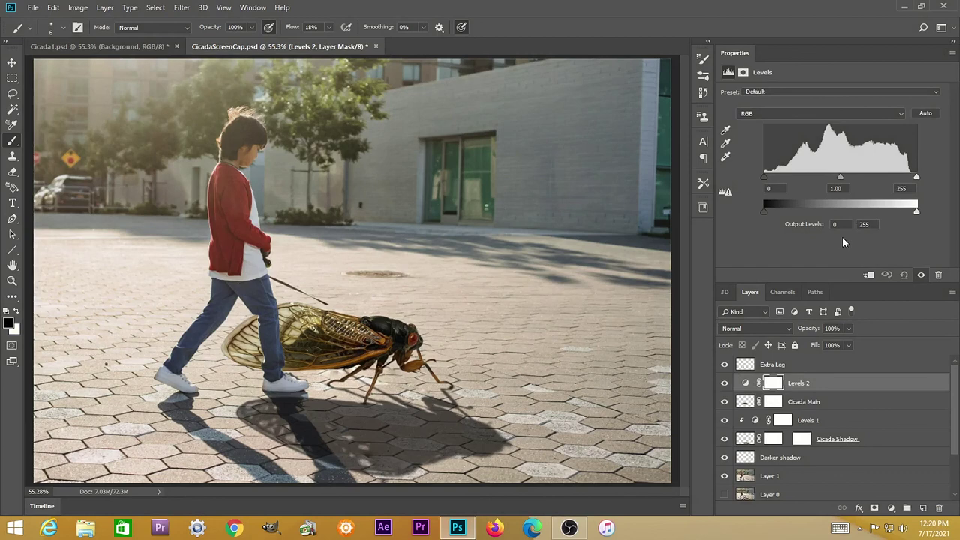
{"action": "left_click", "coordinate": [750, 392], "text": "alt"}
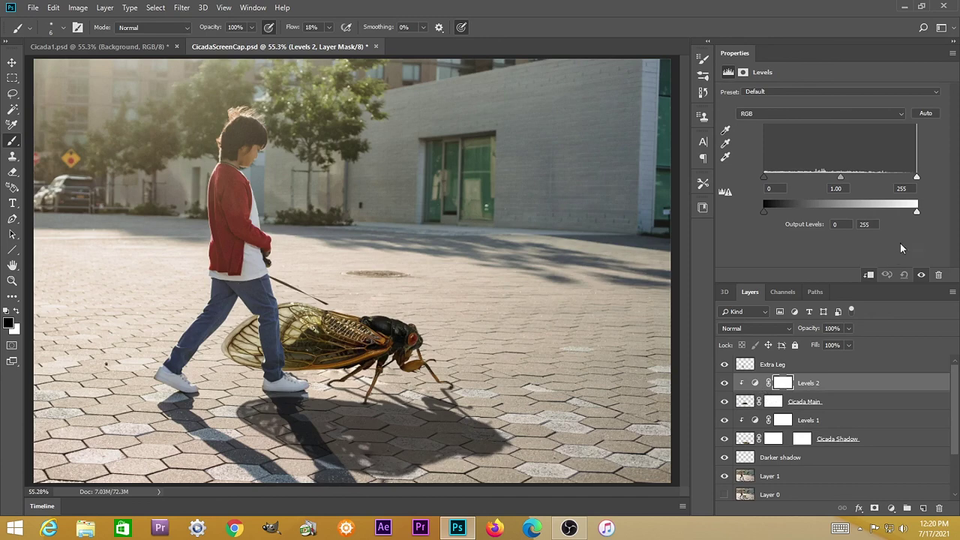
Set the Levels input white to 219 and output black to 19 to brighten the cicada
{"action": "left_click_drag", "start_coordinate": [919, 177], "coordinate": [870, 211]}
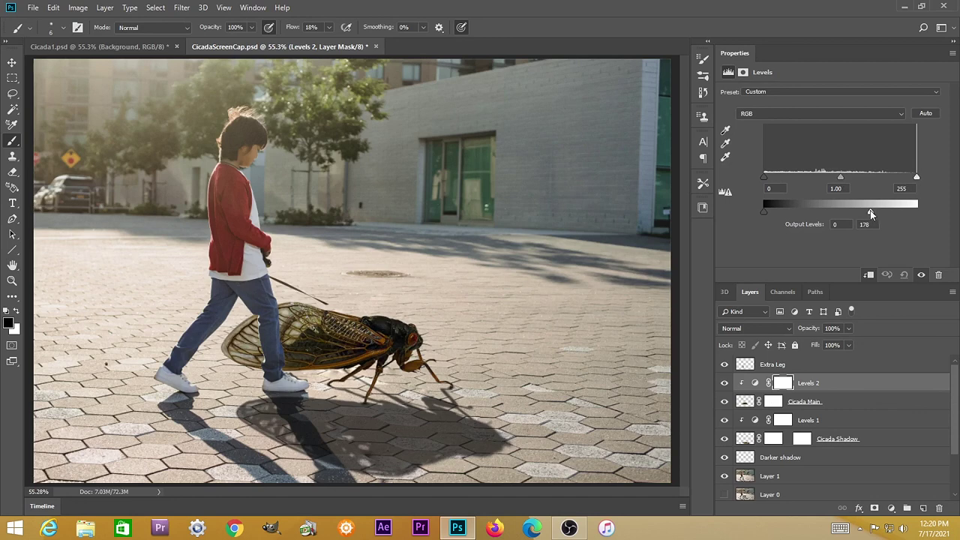
{"action": "key", "text": "ctrl+z"}
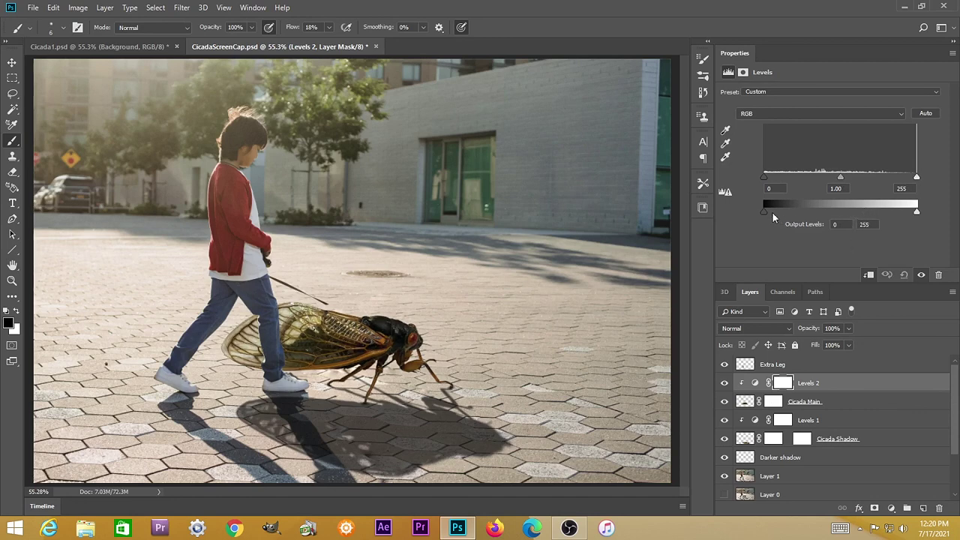
{"action": "mouse_move", "coordinate": [763, 211]}
{"action": "left_mouse_down"}
{"action": "mouse_move", "coordinate": [799, 213]}
{"action": "mouse_move", "coordinate": [756, 211]}
{"action": "mouse_move", "coordinate": [781, 216]}
{"action": "left_mouse_up"}
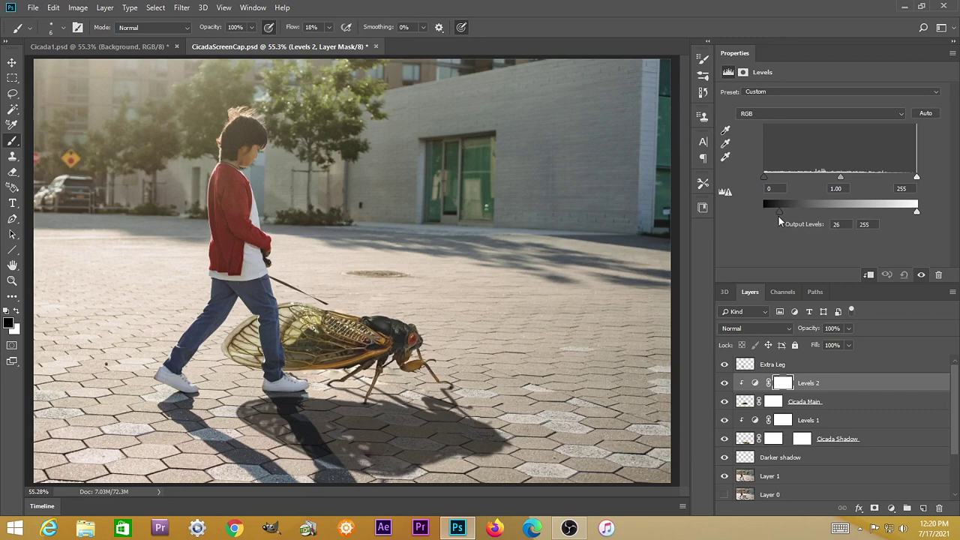
{"action": "left_click_drag", "start_coordinate": [775, 216], "coordinate": [775, 216]}
{"action": "mouse_move", "coordinate": [768, 180]}
{"action": "left_mouse_down"}
{"action": "mouse_move", "coordinate": [797, 181]}
{"action": "mouse_move", "coordinate": [752, 180]}
{"action": "left_mouse_up"}
{"action": "mouse_move", "coordinate": [841, 180]}
{"action": "left_mouse_down"}
{"action": "mouse_move", "coordinate": [816, 176]}
{"action": "mouse_move", "coordinate": [855, 183]}
{"action": "mouse_move", "coordinate": [840, 185]}
{"action": "left_mouse_up"}
{"action": "left_click_drag", "start_coordinate": [918, 179], "coordinate": [897, 183]}
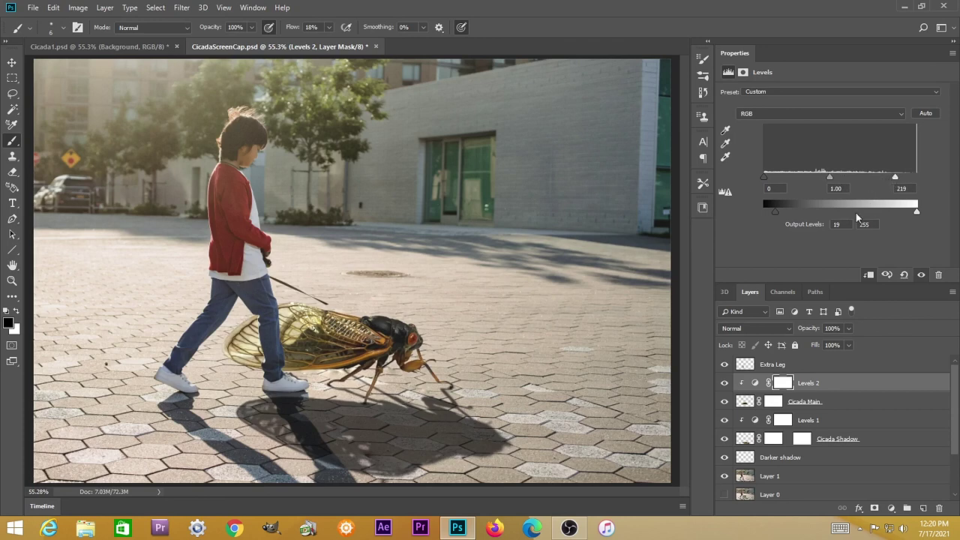
{"action": "left_click", "coordinate": [748, 403]}
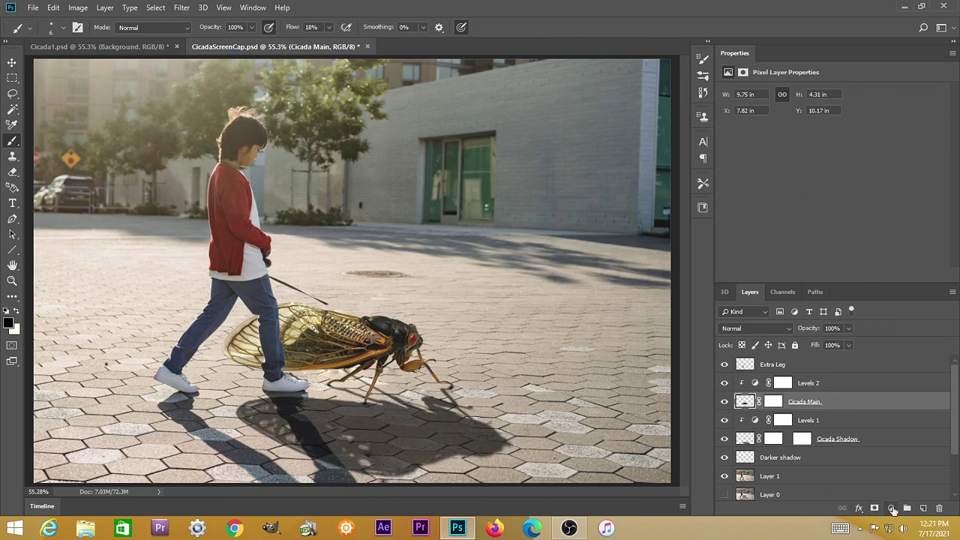
Add a Hue/Saturation adjustment to the cicada with Saturation -14, comparing it on and off
{"action": "left_click", "coordinate": [891, 509]}
{"action": "left_click", "coordinate": [895, 392]}
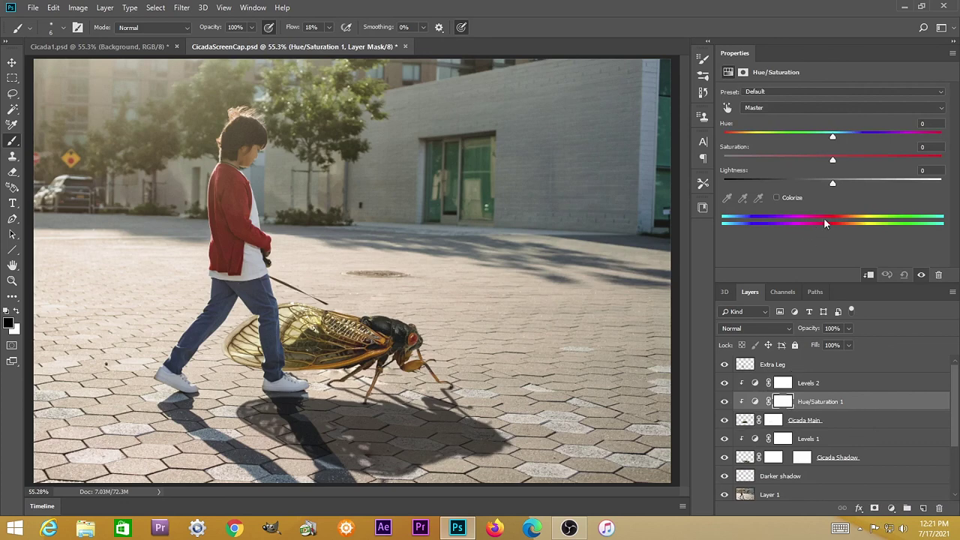
{"action": "mouse_move", "coordinate": [833, 162]}
{"action": "left_mouse_down"}
{"action": "mouse_move", "coordinate": [706, 166]}
{"action": "mouse_move", "coordinate": [864, 170]}
{"action": "mouse_move", "coordinate": [941, 160]}
{"action": "mouse_move", "coordinate": [709, 163]}
{"action": "mouse_move", "coordinate": [803, 175]}
{"action": "mouse_move", "coordinate": [832, 162]}
{"action": "left_mouse_up"}
{"action": "left_click_drag", "start_coordinate": [807, 158], "coordinate": [815, 159]}
{"action": "left_click_drag", "start_coordinate": [817, 163], "coordinate": [818, 162]}
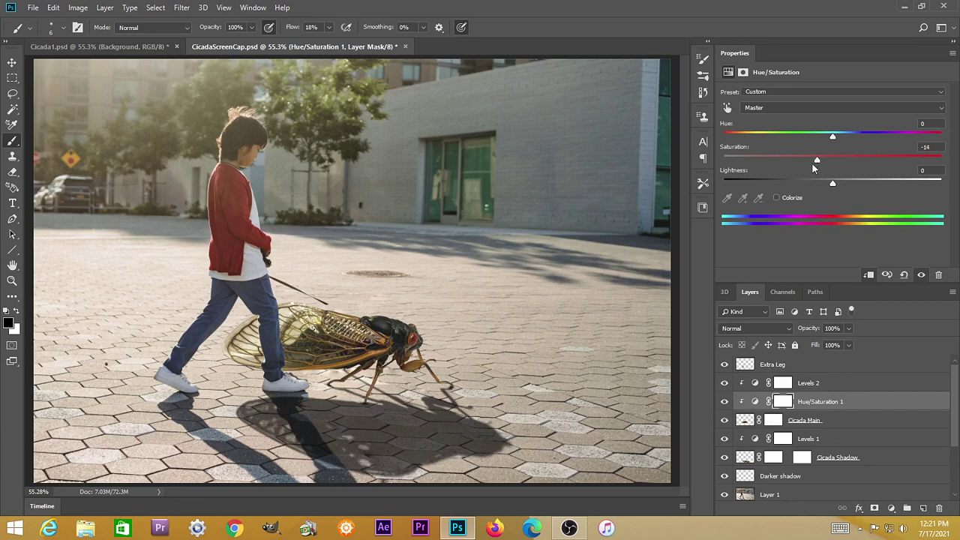
{"action": "left_click", "coordinate": [724, 403]}
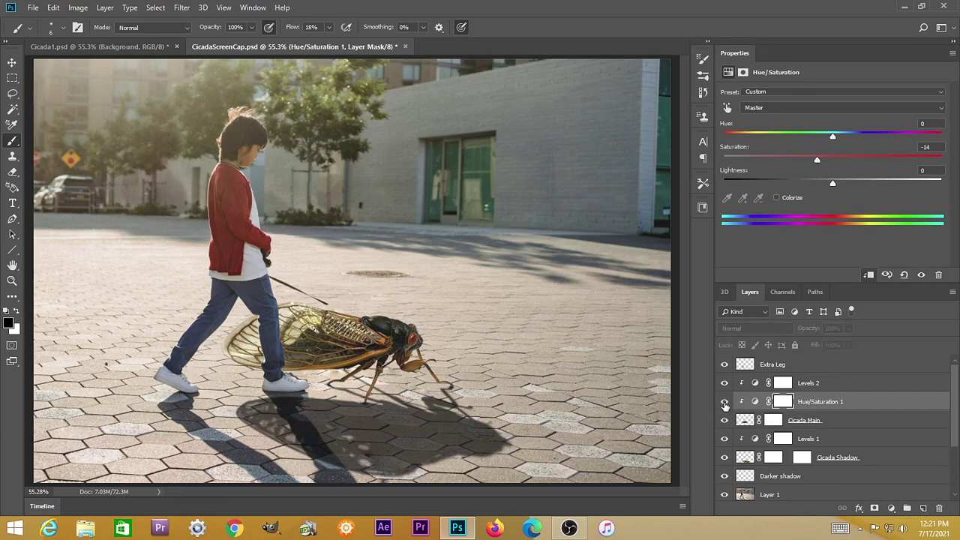
{"action": "left_click", "coordinate": [725, 404]}
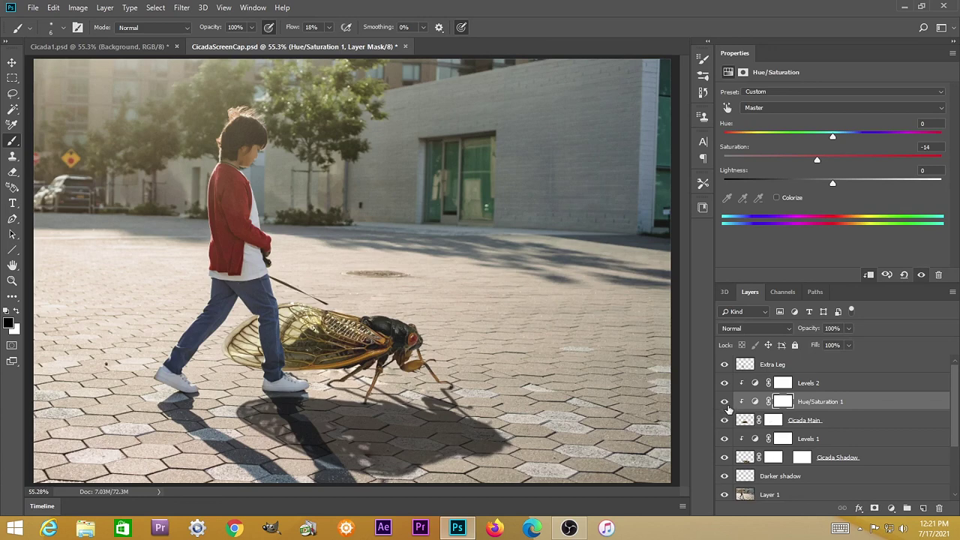
Add a Color Balance adjustment to Cicada Main with midtones +7, -13, -43 for warmer wings
{"action": "left_click", "coordinate": [746, 420]}
{"action": "left_click", "coordinate": [890, 509]}
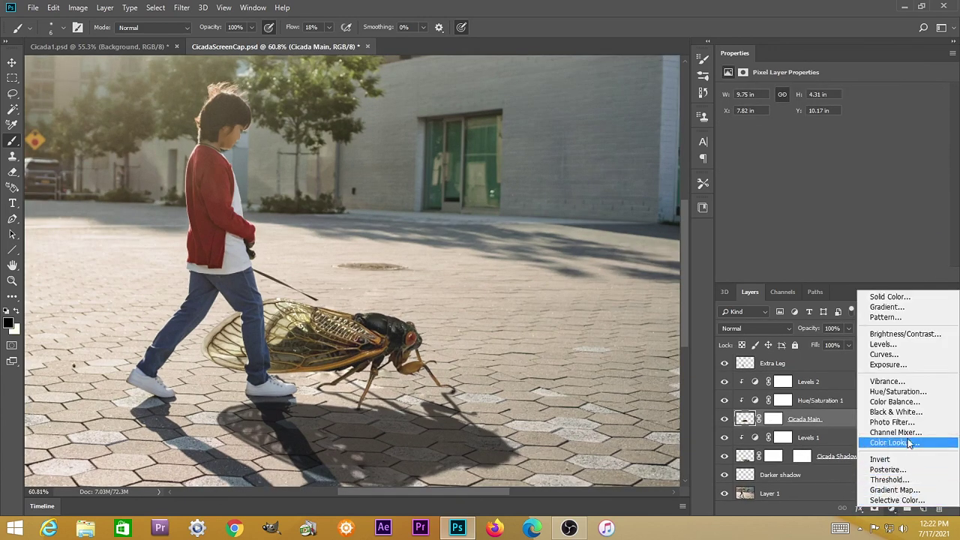
{"action": "key", "text": "Escape"}
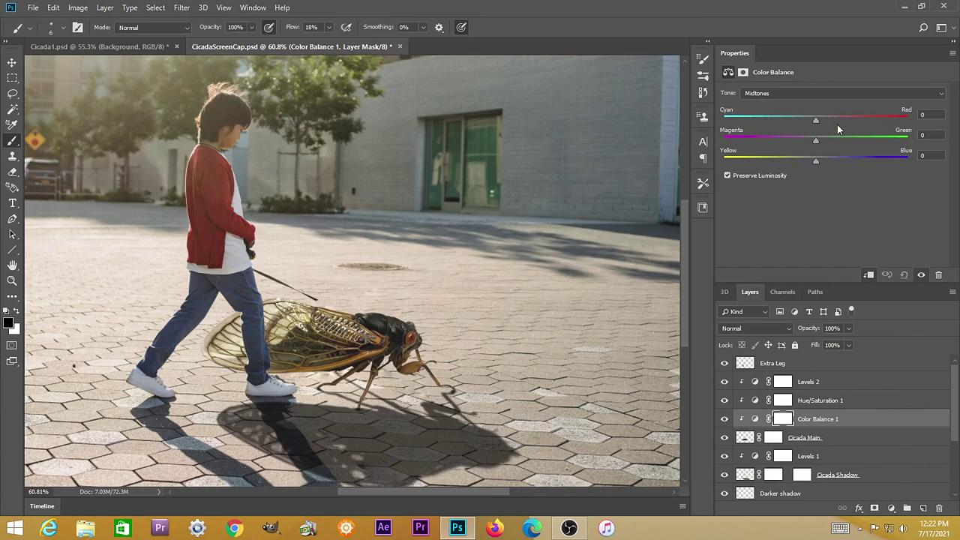
{"action": "mouse_move", "coordinate": [816, 139]}
{"action": "left_mouse_down"}
{"action": "mouse_move", "coordinate": [765, 140]}
{"action": "mouse_move", "coordinate": [847, 144]}
{"action": "mouse_move", "coordinate": [806, 141]}
{"action": "left_mouse_up"}
{"action": "left_click_drag", "start_coordinate": [816, 160], "coordinate": [776, 168]}
{"action": "left_click", "coordinate": [724, 420]}
{"action": "left_click", "coordinate": [725, 421]}
{"action": "left_click", "coordinate": [746, 440]}
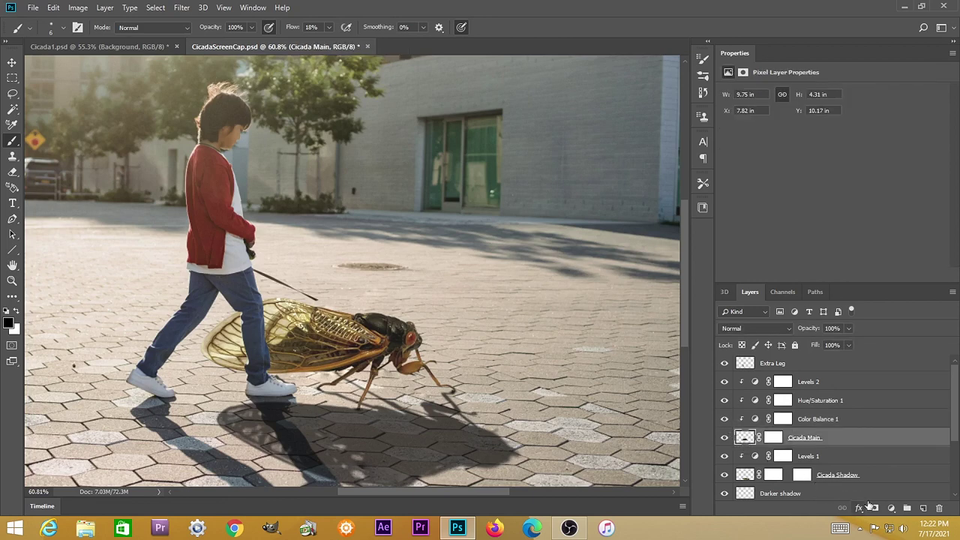
Add a Curves adjustment that darkens the cicada and invert its mask to black
{"action": "left_click", "coordinate": [892, 509]}
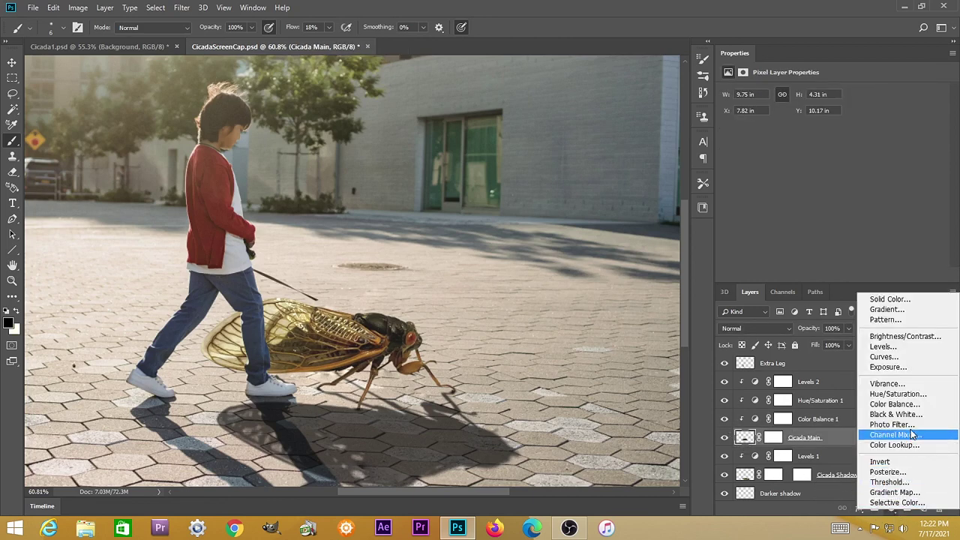
{"action": "left_click", "coordinate": [898, 358]}
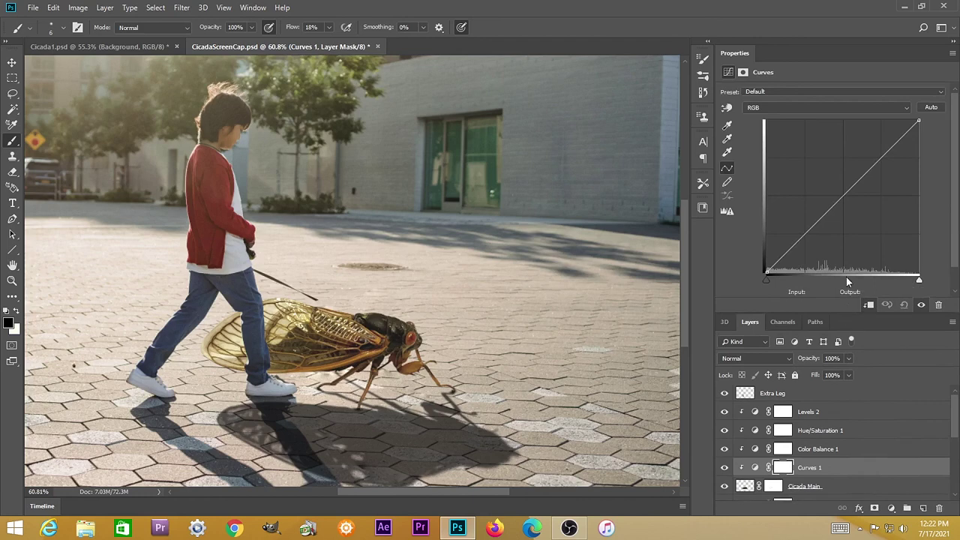
{"action": "left_click_drag", "start_coordinate": [858, 182], "coordinate": [868, 207]}
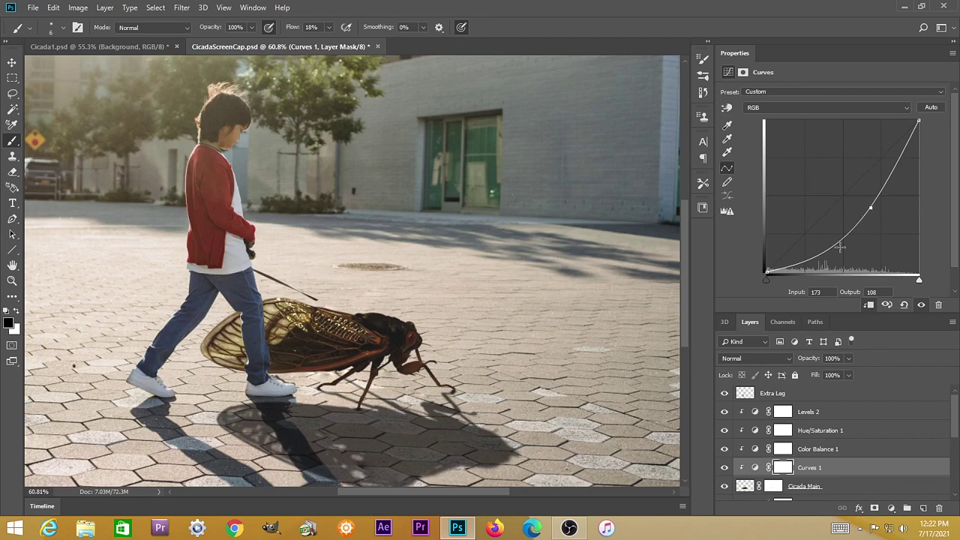
{"action": "key", "text": "ctrl+i"}
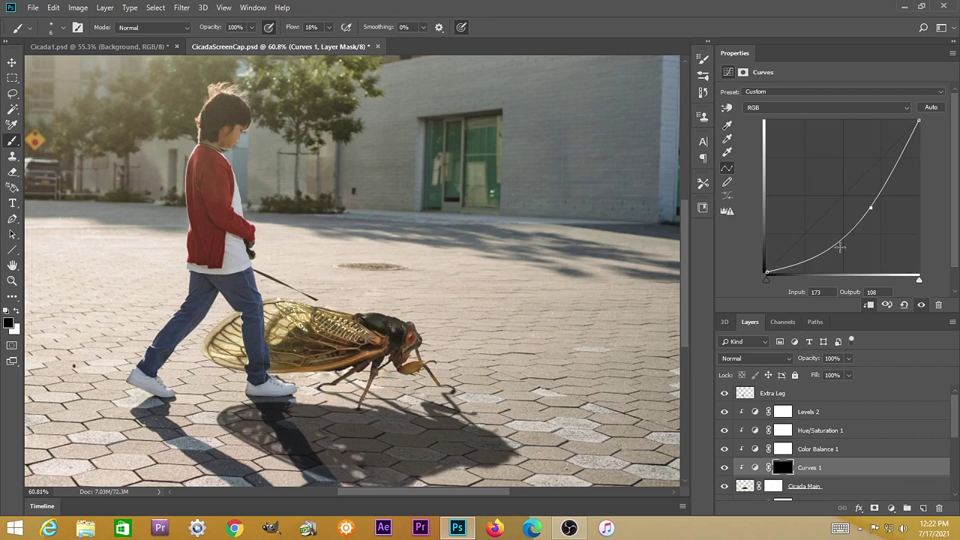
Paint the darkening back in under the cicada's wing and on its front leg
{"action": "scroll", "coordinate": [432, 362], "scroll_direction": "up", "scroll_amount": 5}
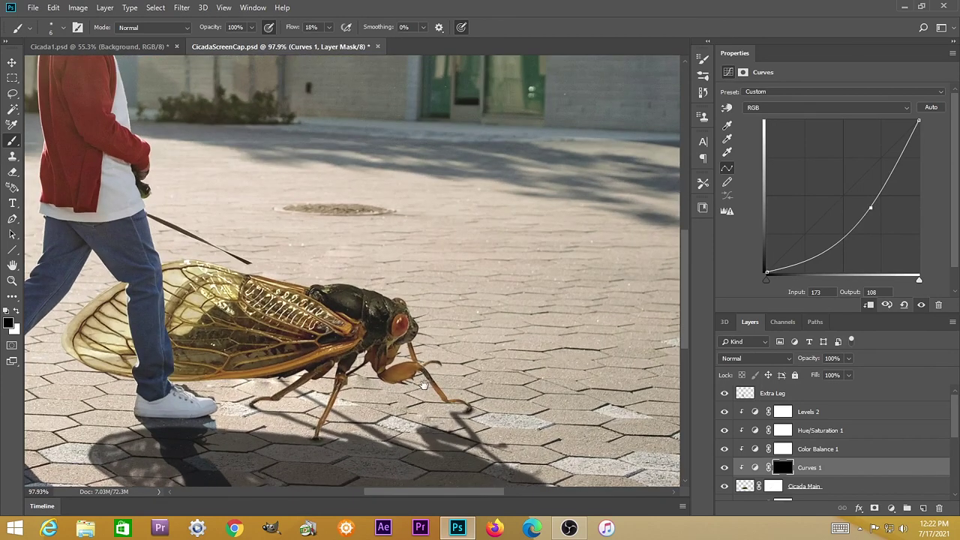
{"action": "left_click_drag", "start_coordinate": [424, 385], "coordinate": [510, 351]}
{"action": "left_click", "coordinate": [775, 465]}
{"action": "key", "text": "x"}
{"action": "mouse_move", "coordinate": [459, 333]}
{"action": "left_mouse_down"}
{"action": "mouse_move", "coordinate": [465, 319]}
{"action": "mouse_move", "coordinate": [495, 338]}
{"action": "mouse_move", "coordinate": [488, 315]}
{"action": "mouse_move", "coordinate": [416, 358]}
{"action": "mouse_move", "coordinate": [397, 351]}
{"action": "mouse_move", "coordinate": [360, 315]}
{"action": "mouse_move", "coordinate": [416, 279]}
{"action": "mouse_move", "coordinate": [375, 288]}
{"action": "mouse_move", "coordinate": [424, 255]}
{"action": "mouse_move", "coordinate": [399, 289]}
{"action": "left_mouse_up"}
{"action": "key", "text": "ctrl+z"}
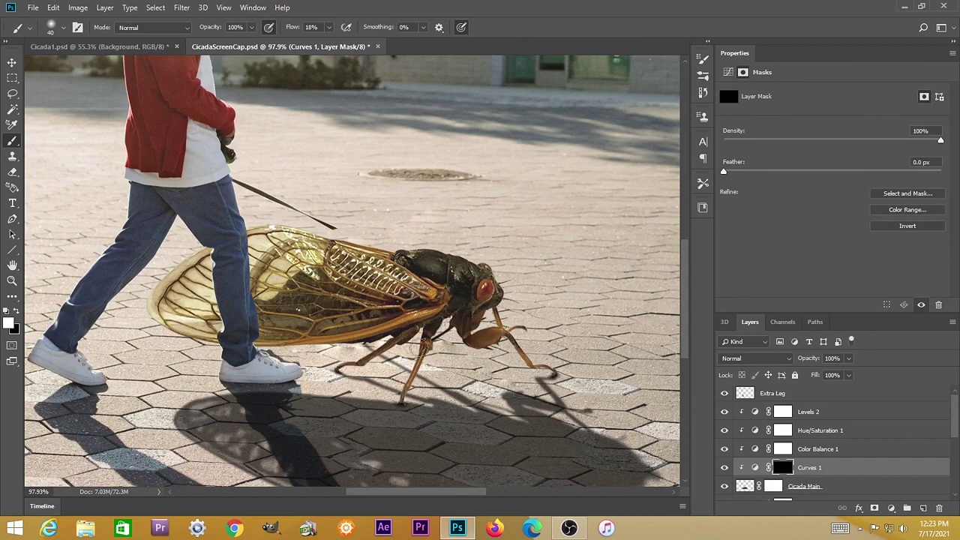
{"action": "mouse_move", "coordinate": [418, 366]}
{"action": "left_mouse_down"}
{"action": "mouse_move", "coordinate": [401, 339]}
{"action": "mouse_move", "coordinate": [392, 345]}
{"action": "mouse_move", "coordinate": [386, 324]}
{"action": "mouse_move", "coordinate": [435, 308]}
{"action": "mouse_move", "coordinate": [312, 337]}
{"action": "mouse_move", "coordinate": [367, 309]}
{"action": "mouse_move", "coordinate": [341, 289]}
{"action": "mouse_move", "coordinate": [337, 309]}
{"action": "mouse_move", "coordinate": [285, 335]}
{"action": "mouse_move", "coordinate": [317, 305]}
{"action": "left_mouse_up"}
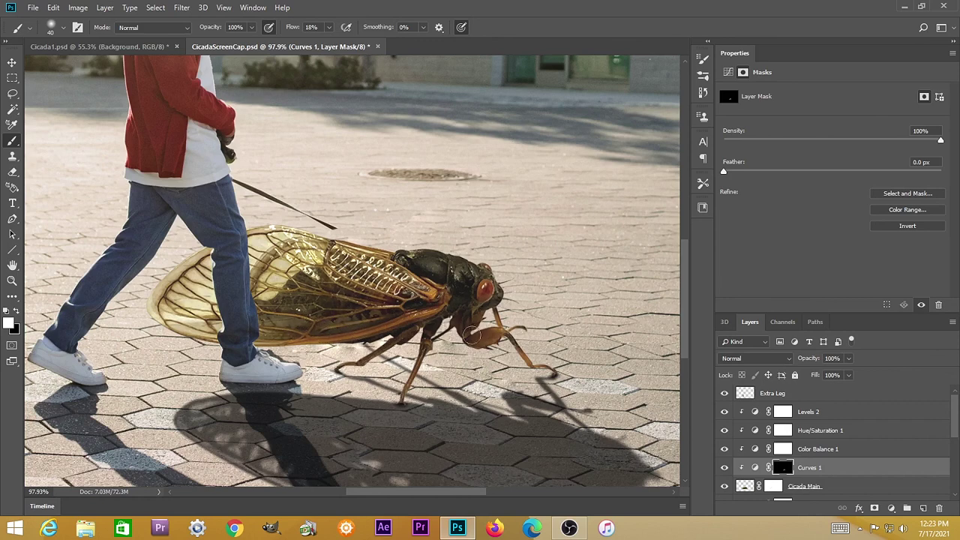
{"action": "mouse_move", "coordinate": [473, 339]}
{"action": "left_mouse_down"}
{"action": "mouse_move", "coordinate": [498, 329]}
{"action": "mouse_move", "coordinate": [526, 351]}
{"action": "mouse_move", "coordinate": [489, 337]}
{"action": "mouse_move", "coordinate": [468, 343]}
{"action": "mouse_move", "coordinate": [474, 312]}
{"action": "mouse_move", "coordinate": [460, 301]}
{"action": "mouse_move", "coordinate": [495, 302]}
{"action": "mouse_move", "coordinate": [422, 319]}
{"action": "mouse_move", "coordinate": [459, 343]}
{"action": "mouse_move", "coordinate": [438, 317]}
{"action": "mouse_move", "coordinate": [401, 395]}
{"action": "mouse_move", "coordinate": [424, 334]}
{"action": "mouse_move", "coordinate": [368, 351]}
{"action": "mouse_move", "coordinate": [440, 324]}
{"action": "mouse_move", "coordinate": [438, 311]}
{"action": "mouse_move", "coordinate": [397, 296]}
{"action": "left_mouse_up"}
{"action": "left_click", "coordinate": [725, 468]}
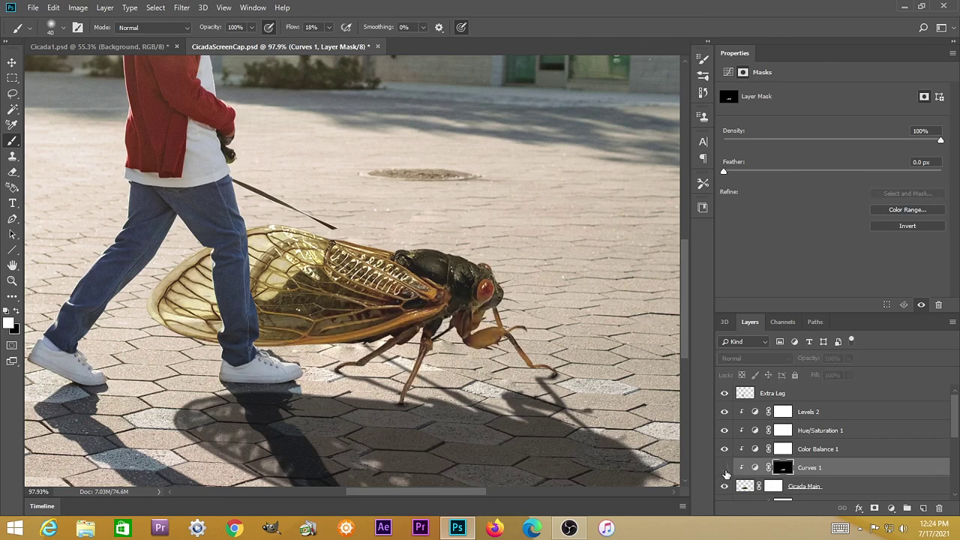
{"action": "left_click", "coordinate": [725, 468]}
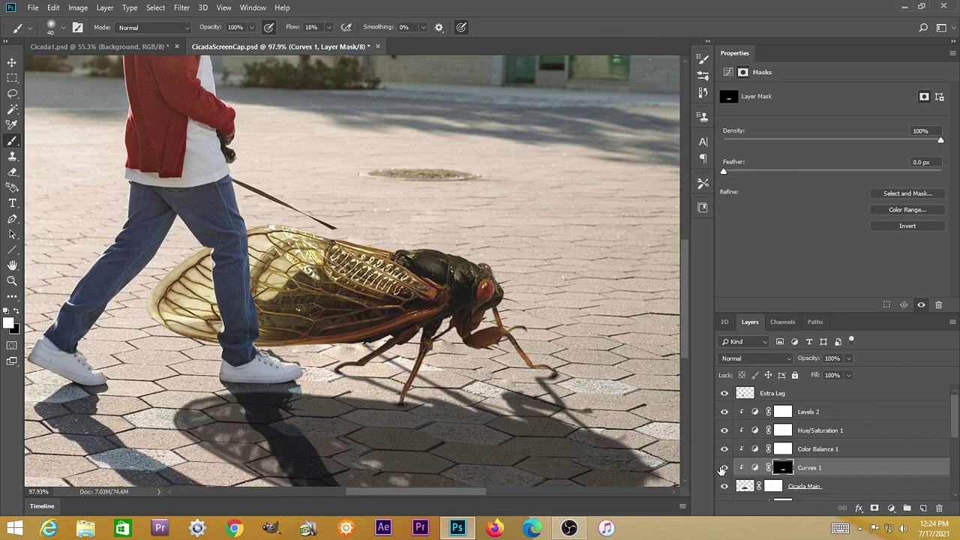
{"action": "scroll", "coordinate": [510, 372], "scroll_direction": "down", "scroll_amount": 2}
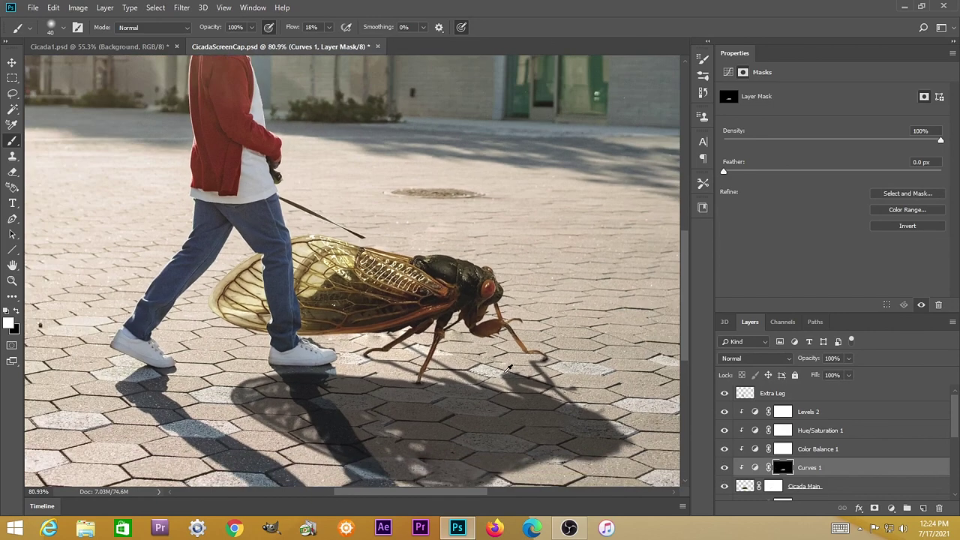
{"action": "scroll", "coordinate": [509, 368], "scroll_direction": "down", "scroll_amount": 2}
{"action": "left_click", "coordinate": [806, 486]}
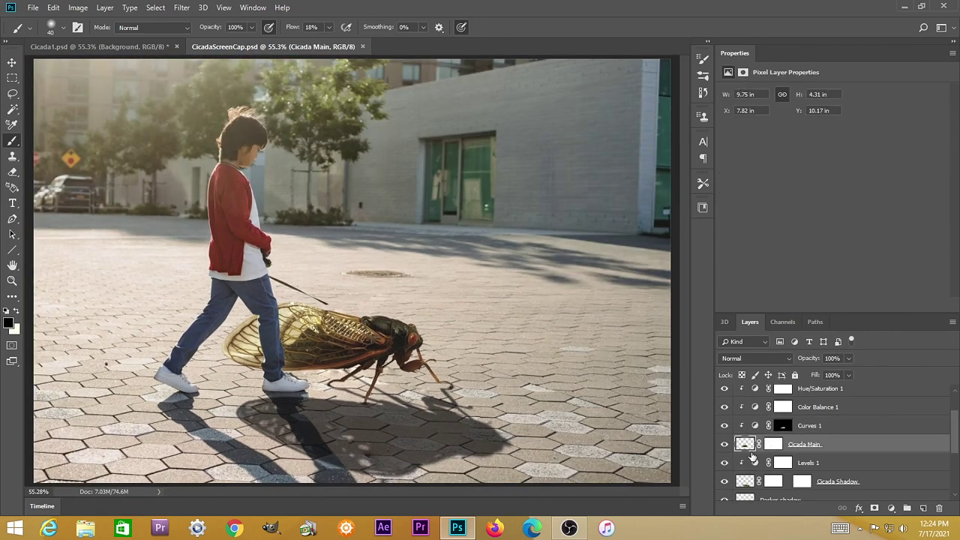
Add a Curves adjustment raising the RGB curve from 119 to 193, with an inverted black mask
{"action": "left_click", "coordinate": [891, 508]}
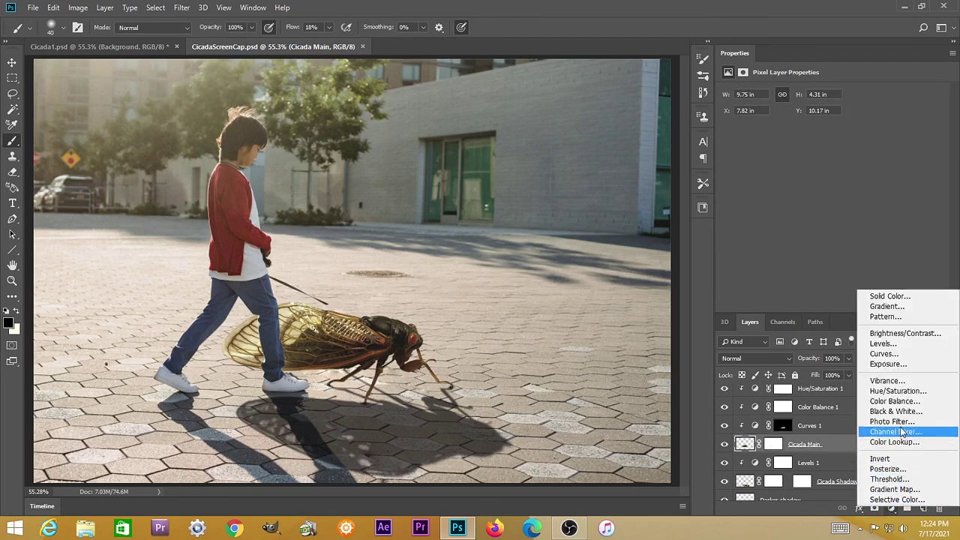
{"action": "left_click", "coordinate": [883, 354]}
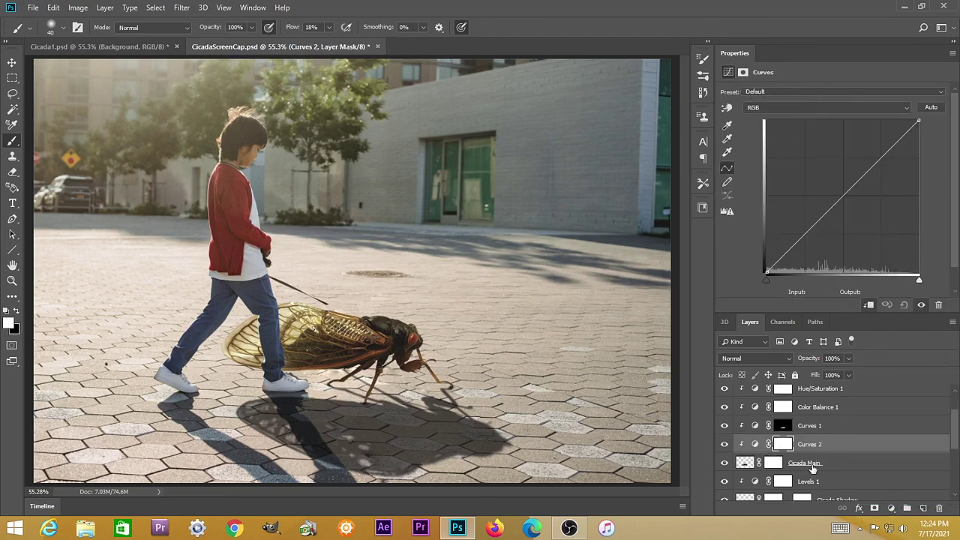
{"action": "scroll", "coordinate": [405, 350], "scroll_direction": "up", "scroll_amount": 5, "text": "alt"}
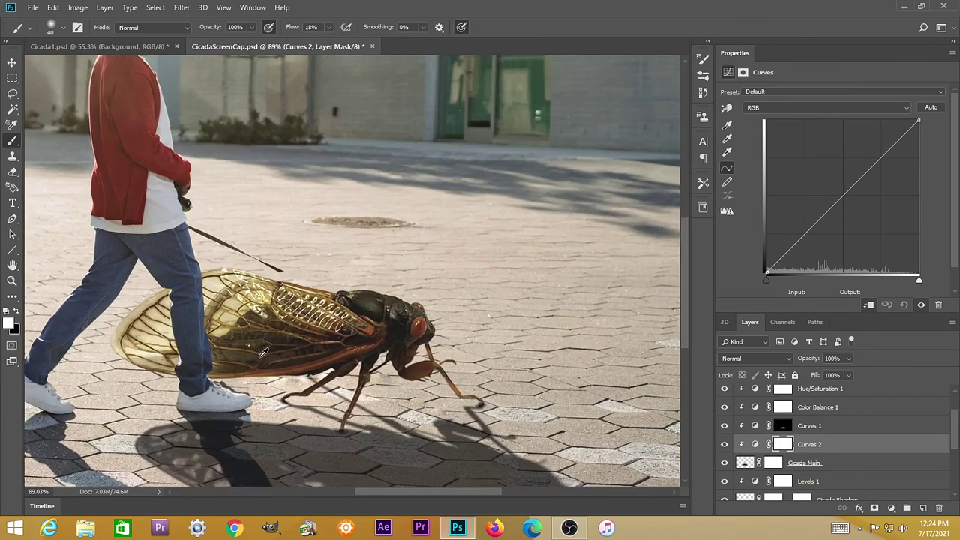
{"action": "scroll", "coordinate": [263, 351], "scroll_direction": "up", "scroll_amount": 1, "text": "alt"}
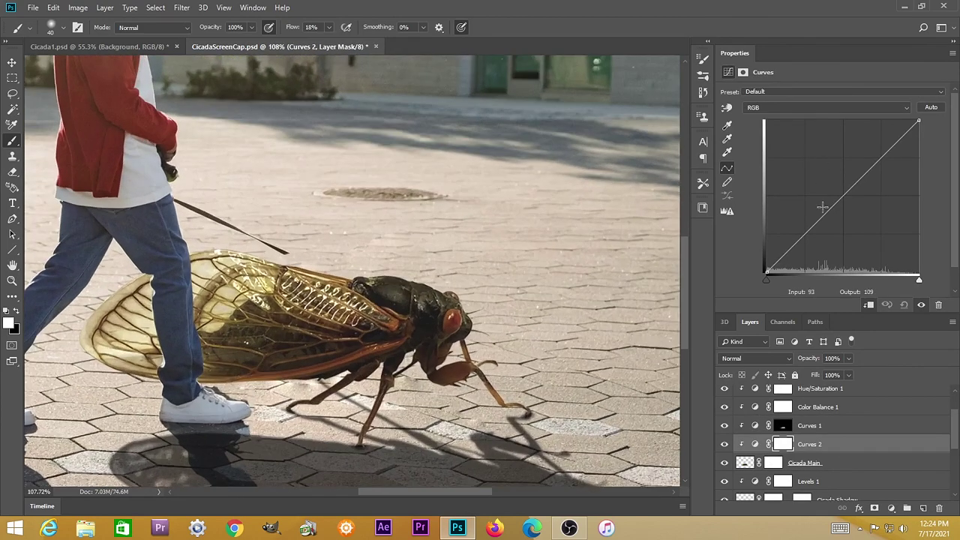
{"action": "left_click_drag", "start_coordinate": [853, 186], "coordinate": [837, 158]}
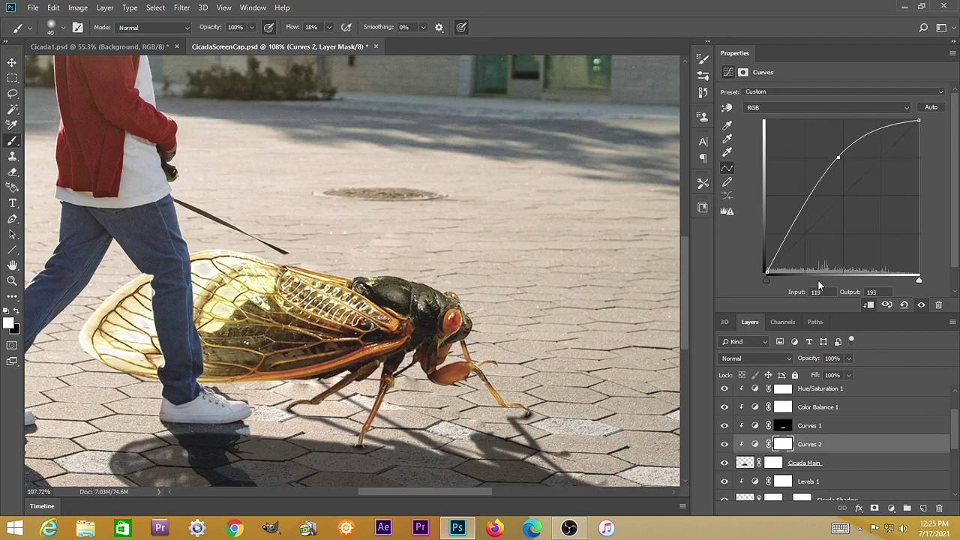
{"action": "key", "text": "ctrl+i"}
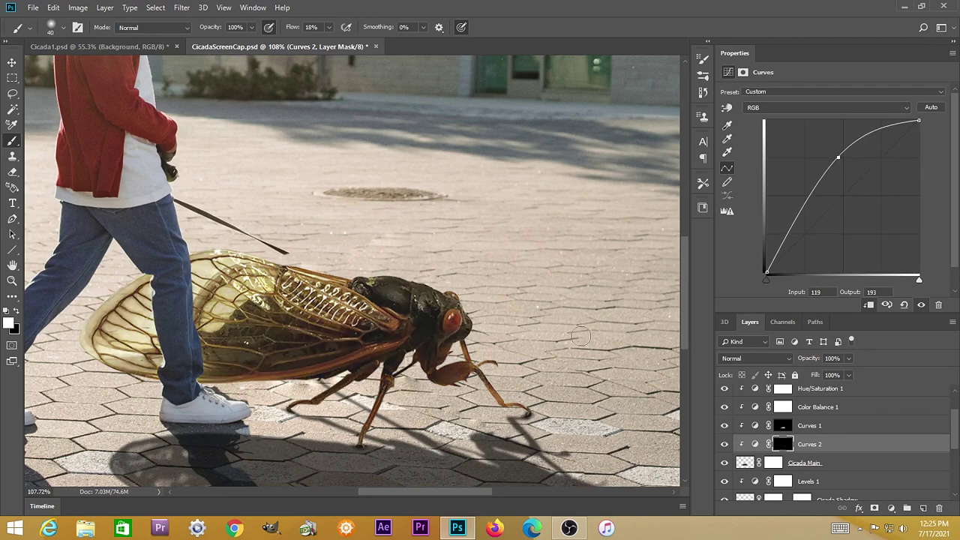
Paint white on the mask with pressure-controlled opacity to brighten the wing's left edge
{"action": "left_click_drag", "start_coordinate": [459, 411], "coordinate": [528, 402]}
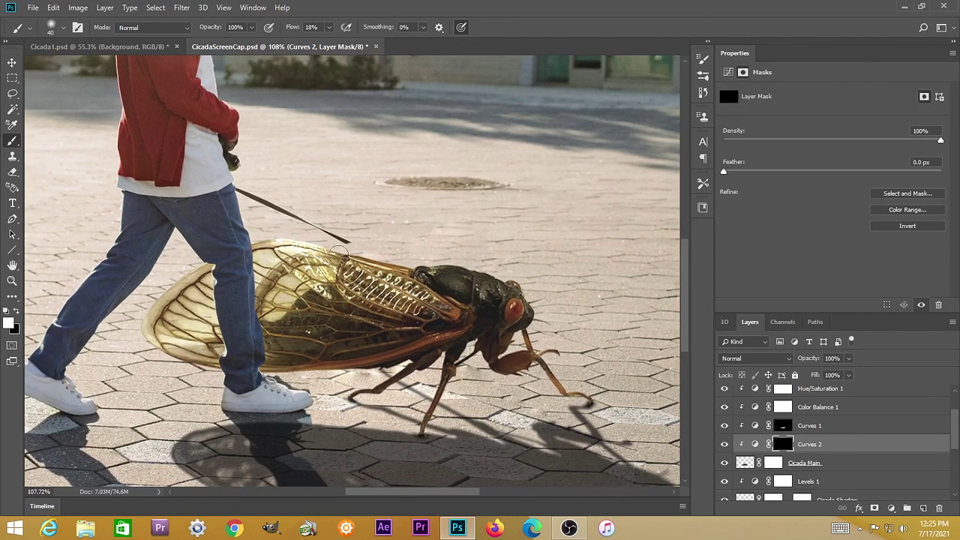
{"action": "mouse_move", "coordinate": [339, 253]}
{"action": "left_mouse_down"}
{"action": "mouse_move", "coordinate": [388, 260]}
{"action": "mouse_move", "coordinate": [244, 244]}
{"action": "left_mouse_up"}
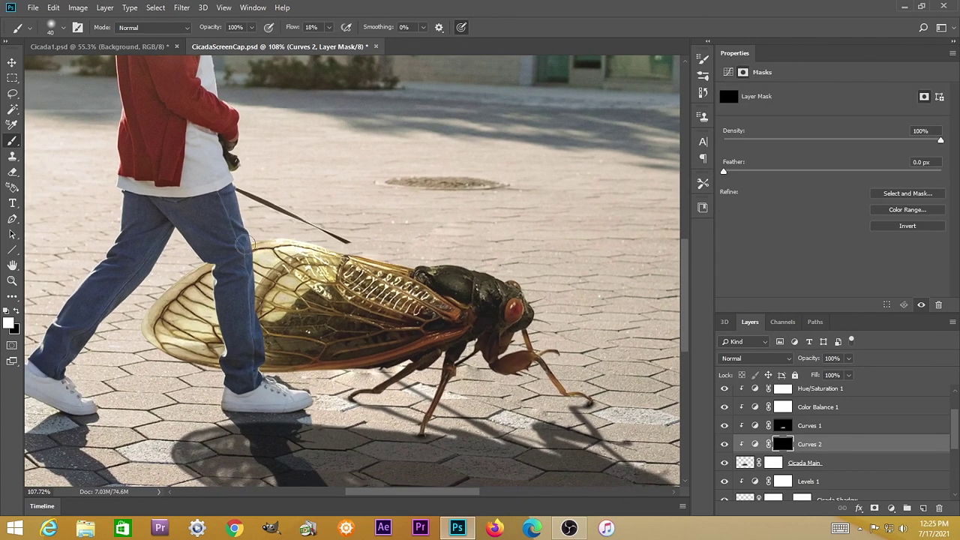
{"action": "mouse_move", "coordinate": [398, 266]}
{"action": "left_mouse_down"}
{"action": "mouse_move", "coordinate": [477, 270]}
{"action": "mouse_move", "coordinate": [455, 272]}
{"action": "left_mouse_up"}
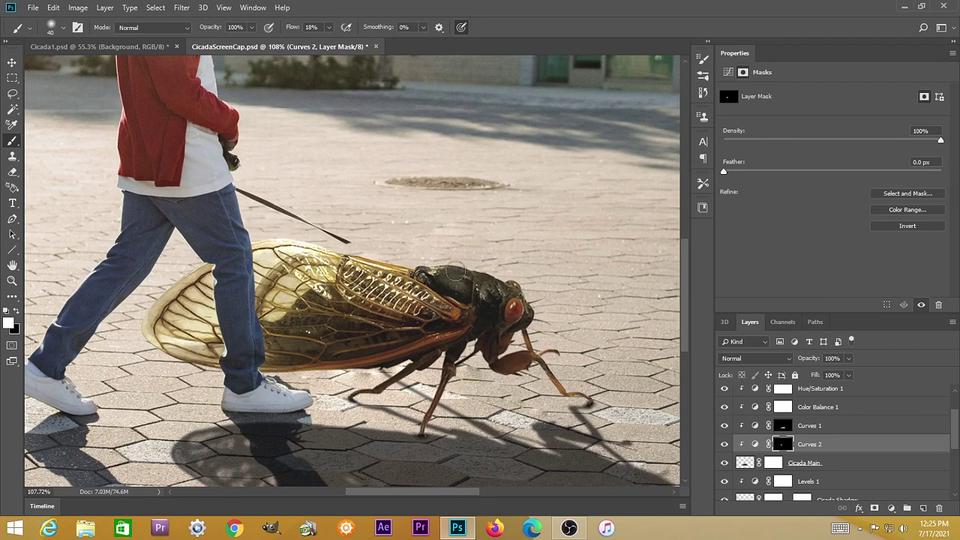
{"action": "key", "text": "ctrl+z"}
{"action": "key", "text": "ctrl+z"}
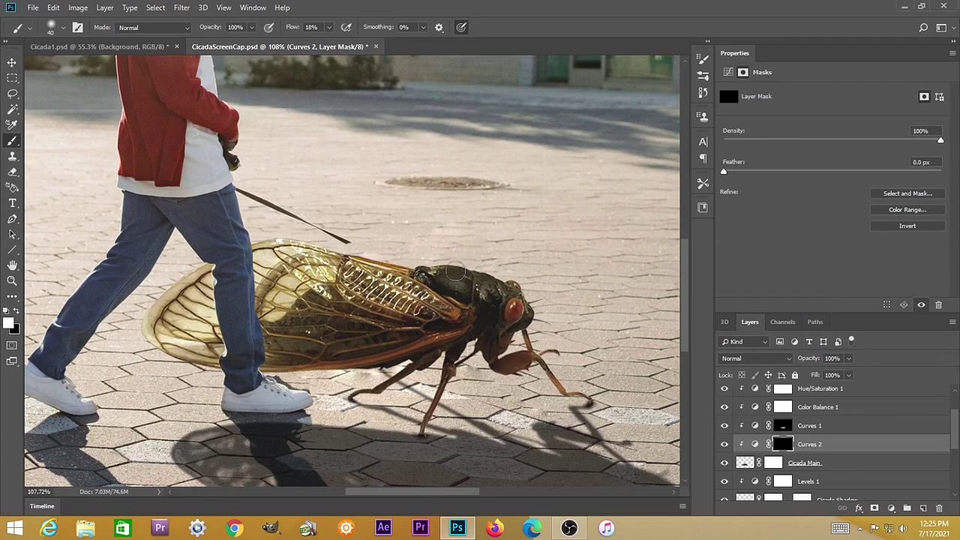
{"action": "left_click", "coordinate": [269, 28]}
{"action": "mouse_move", "coordinate": [171, 284]}
{"action": "left_mouse_down"}
{"action": "mouse_move", "coordinate": [137, 318]}
{"action": "mouse_move", "coordinate": [195, 271]}
{"action": "left_mouse_up"}
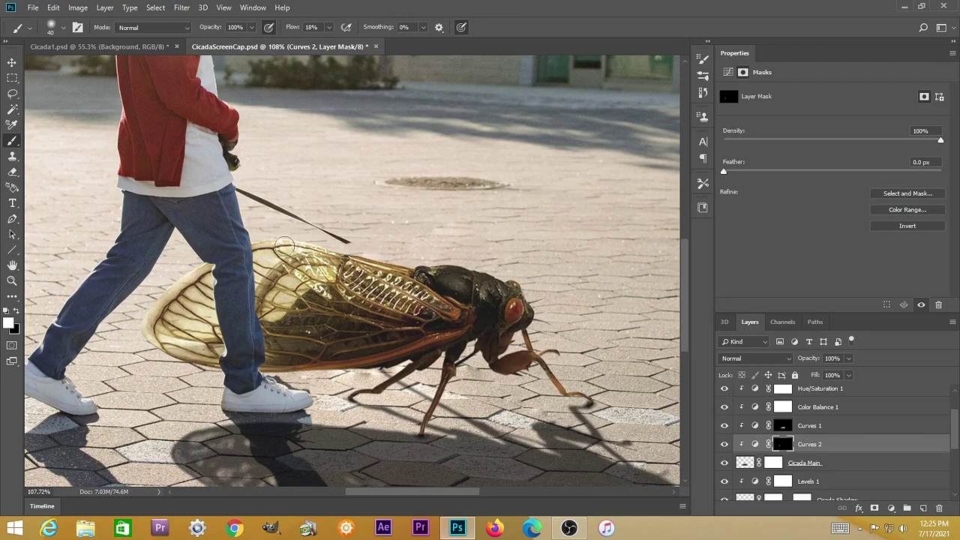
{"action": "left_click_drag", "start_coordinate": [266, 263], "coordinate": [192, 299]}
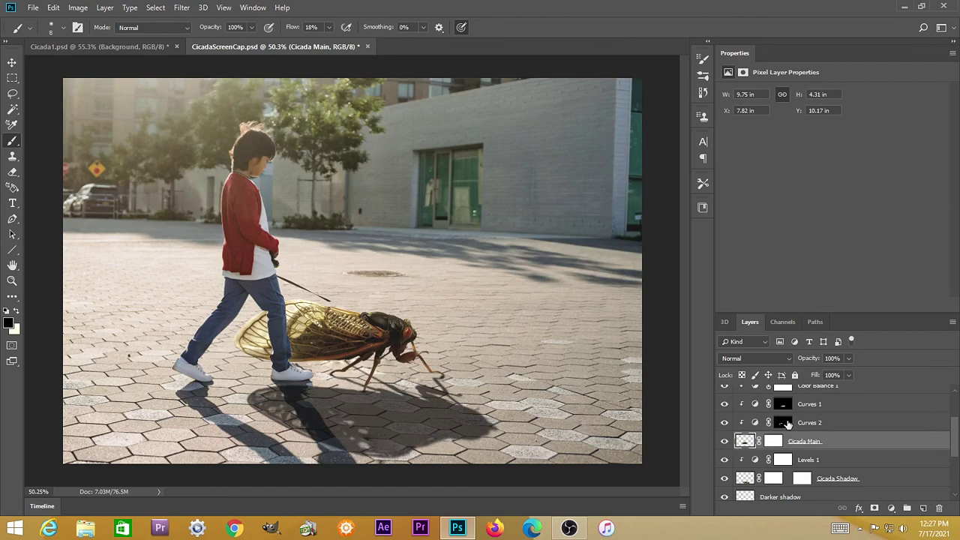
Add a new layer above Cicada Main named 'Highlights'
{"action": "left_click", "coordinate": [923, 508]}
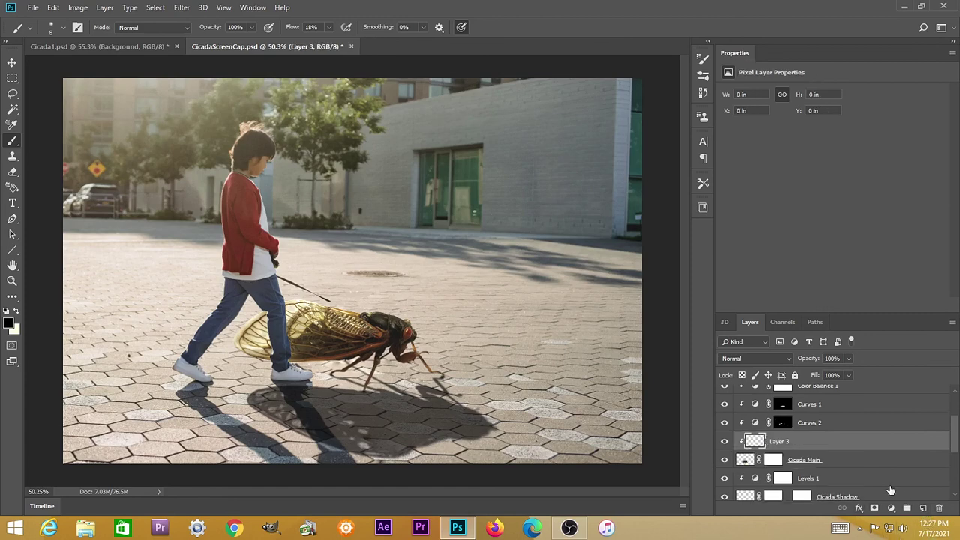
{"action": "double_click", "coordinate": [780, 441]}
{"action": "type", "text": "Highlights"}
{"action": "key", "text": "Return"}
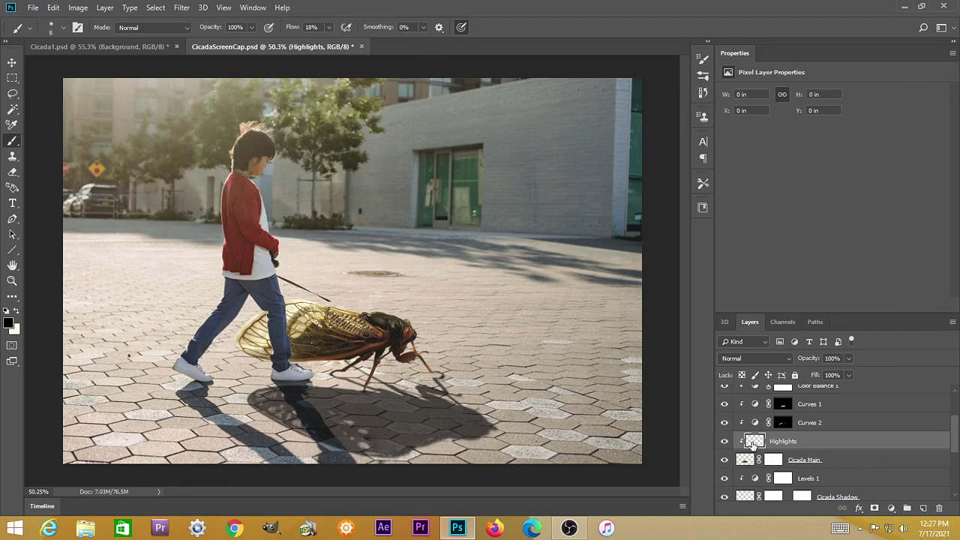
Set the foreground colour to light yellow fbfbd9
{"action": "left_click", "coordinate": [8, 324]}
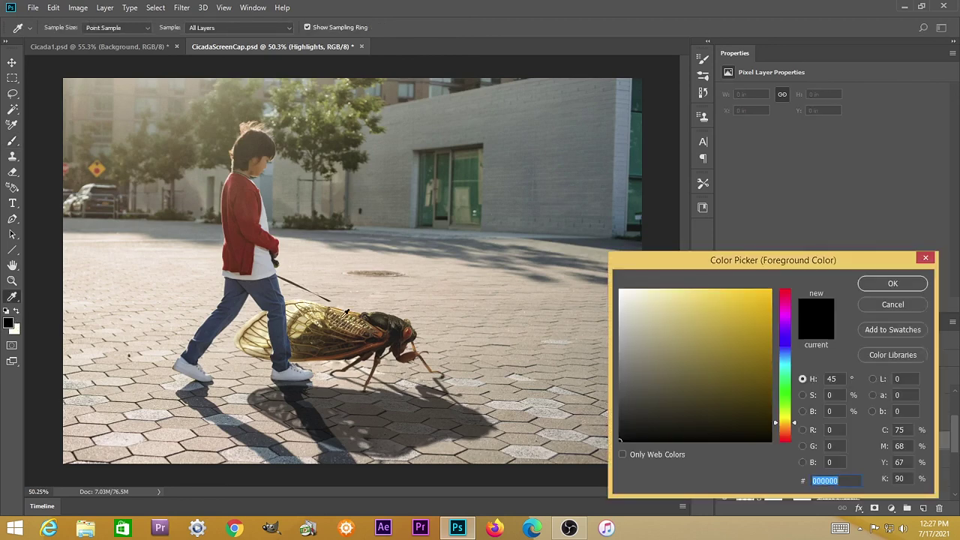
{"action": "left_click", "coordinate": [303, 299]}
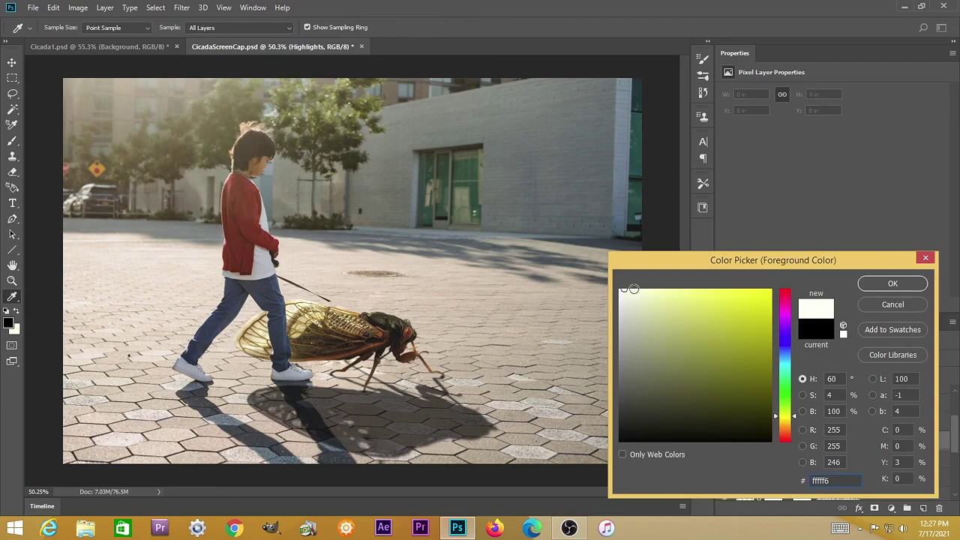
{"action": "left_click", "coordinate": [635, 290]}
{"action": "left_click", "coordinate": [638, 291]}
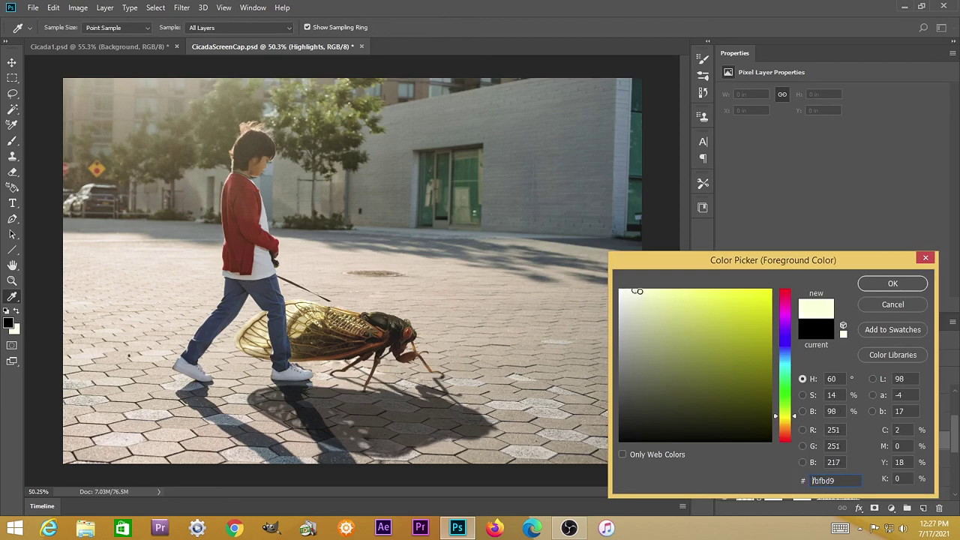
{"action": "left_click", "coordinate": [874, 285]}
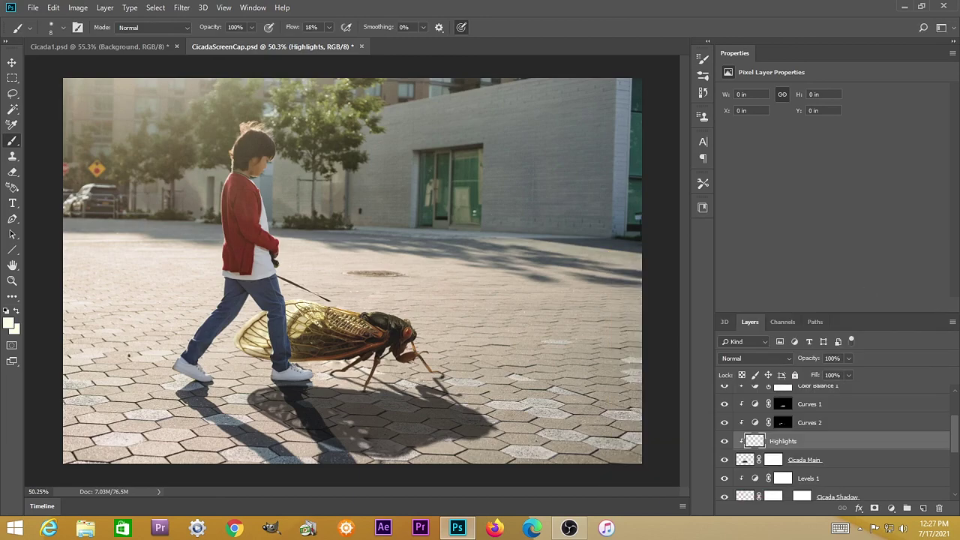
Paint pale-yellow highlights on the thorax, wing edges, wing tip and front leg
{"action": "scroll", "coordinate": [339, 319], "scroll_direction": "up", "scroll_amount": 6}
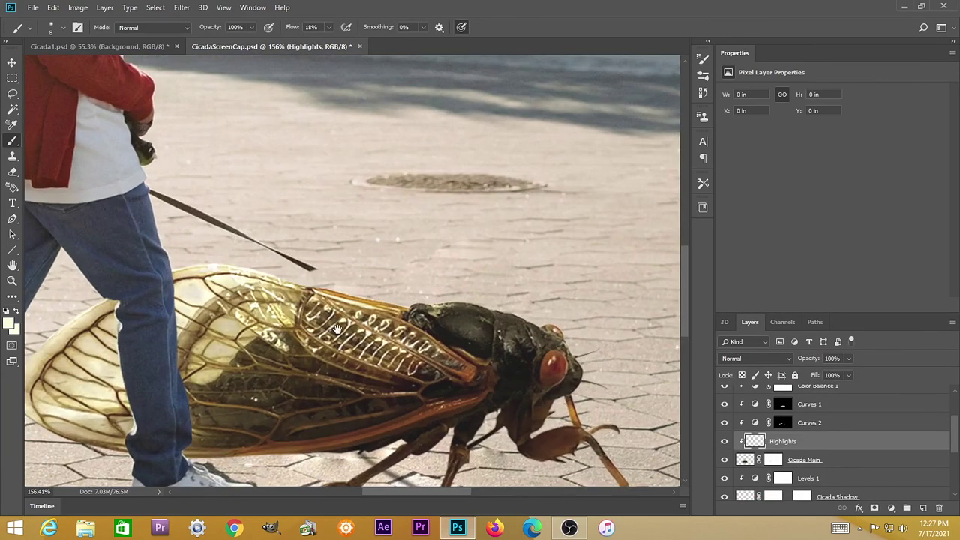
{"action": "mouse_move", "coordinate": [337, 329]}
{"action": "left_mouse_down"}
{"action": "mouse_move", "coordinate": [390, 266]}
{"action": "mouse_move", "coordinate": [381, 261]}
{"action": "left_mouse_up"}
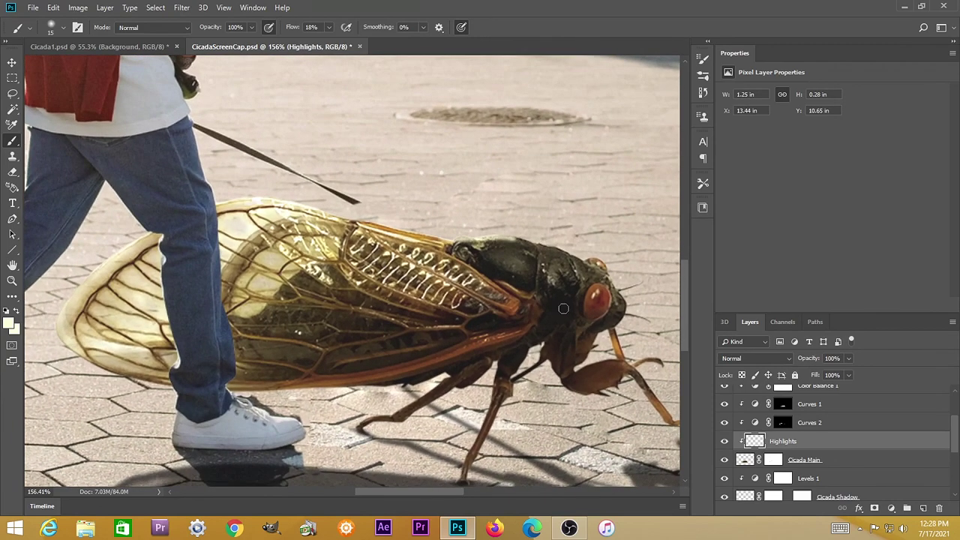
{"action": "mouse_move", "coordinate": [529, 239]}
{"action": "left_mouse_down"}
{"action": "mouse_move", "coordinate": [609, 281]}
{"action": "mouse_move", "coordinate": [578, 260]}
{"action": "left_mouse_up"}
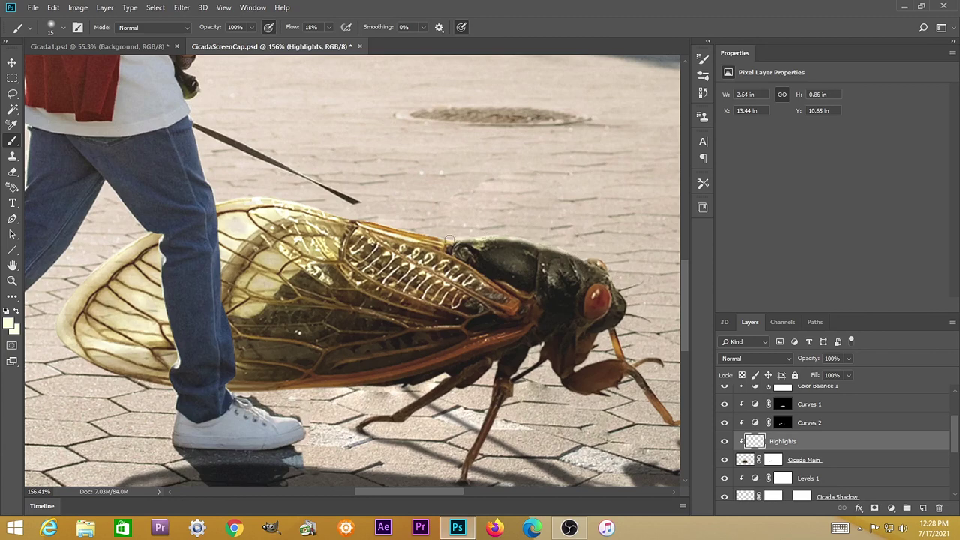
{"action": "left_click_drag", "start_coordinate": [423, 233], "coordinate": [347, 218]}
{"action": "mouse_move", "coordinate": [509, 239]}
{"action": "left_mouse_down"}
{"action": "mouse_move", "coordinate": [469, 243]}
{"action": "mouse_move", "coordinate": [528, 244]}
{"action": "mouse_move", "coordinate": [519, 239]}
{"action": "mouse_move", "coordinate": [545, 253]}
{"action": "mouse_move", "coordinate": [505, 243]}
{"action": "mouse_move", "coordinate": [607, 262]}
{"action": "mouse_move", "coordinate": [572, 283]}
{"action": "left_mouse_up"}
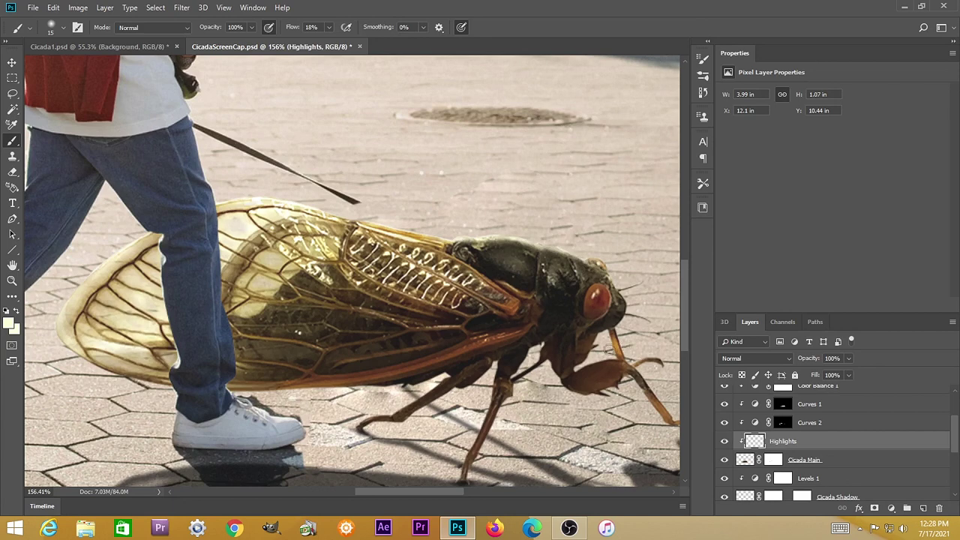
{"action": "mouse_move", "coordinate": [615, 348]}
{"action": "left_mouse_down"}
{"action": "mouse_move", "coordinate": [609, 330]}
{"action": "mouse_move", "coordinate": [617, 358]}
{"action": "mouse_move", "coordinate": [609, 333]}
{"action": "mouse_move", "coordinate": [610, 343]}
{"action": "mouse_move", "coordinate": [602, 338]}
{"action": "left_mouse_up"}
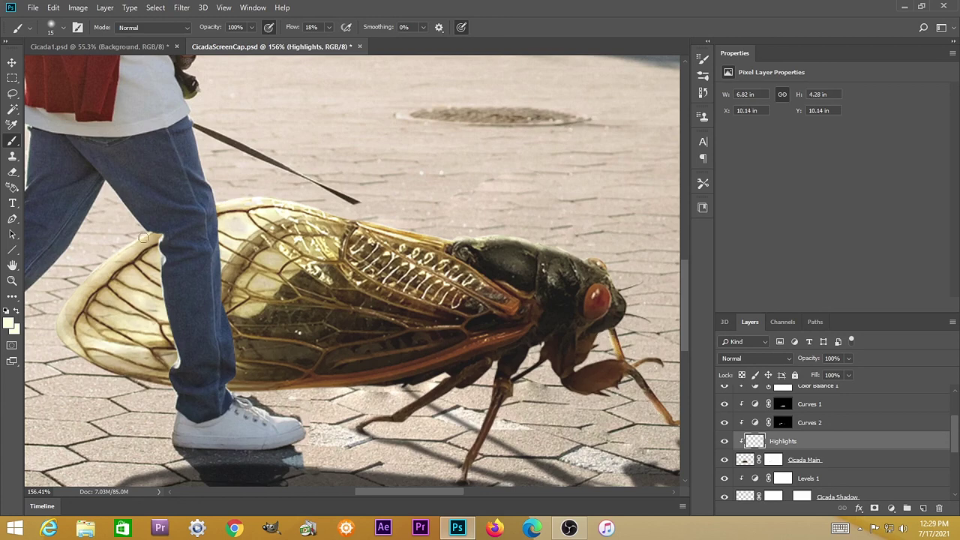
{"action": "mouse_move", "coordinate": [139, 240]}
{"action": "left_mouse_down"}
{"action": "mouse_move", "coordinate": [154, 229]}
{"action": "mouse_move", "coordinate": [66, 307]}
{"action": "mouse_move", "coordinate": [58, 321]}
{"action": "mouse_move", "coordinate": [77, 350]}
{"action": "left_mouse_up"}
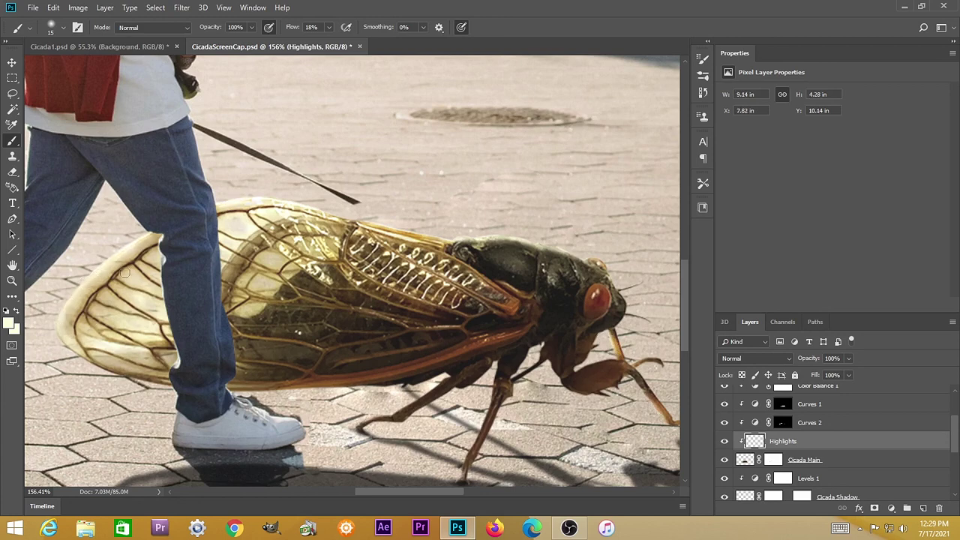
{"action": "mouse_move", "coordinate": [124, 275]}
{"action": "left_mouse_down"}
{"action": "mouse_move", "coordinate": [108, 264]}
{"action": "mouse_move", "coordinate": [138, 239]}
{"action": "mouse_move", "coordinate": [258, 201]}
{"action": "left_mouse_up"}
Lower the Highlights layer opacity to 68% after comparing it on and off
{"action": "left_click", "coordinate": [724, 442]}
{"action": "left_click", "coordinate": [725, 443]}
{"action": "left_click_drag", "start_coordinate": [849, 361], "coordinate": [817, 374]}
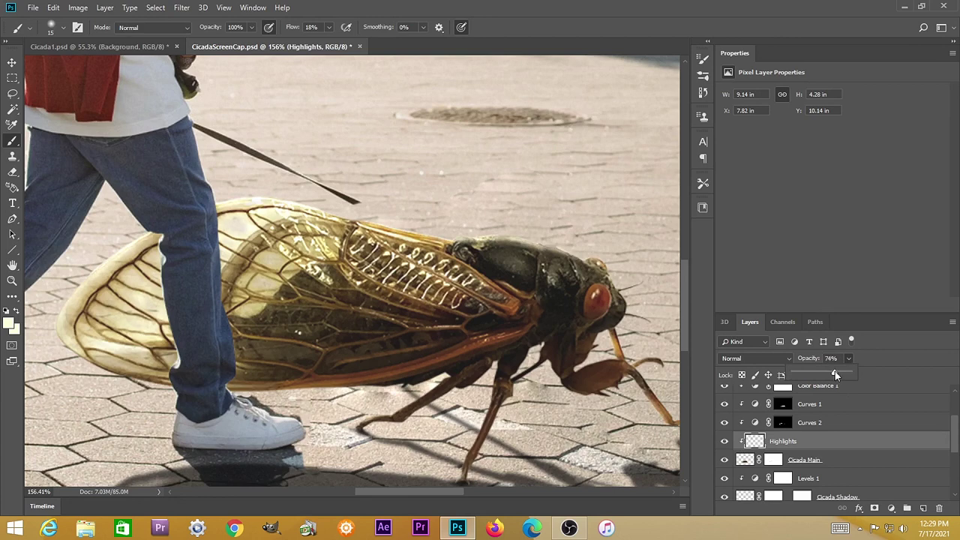
{"action": "left_click_drag", "start_coordinate": [835, 371], "coordinate": [829, 373]}
Add a new layer above Highlights named 'Highlights 2'
{"action": "left_click", "coordinate": [924, 508]}
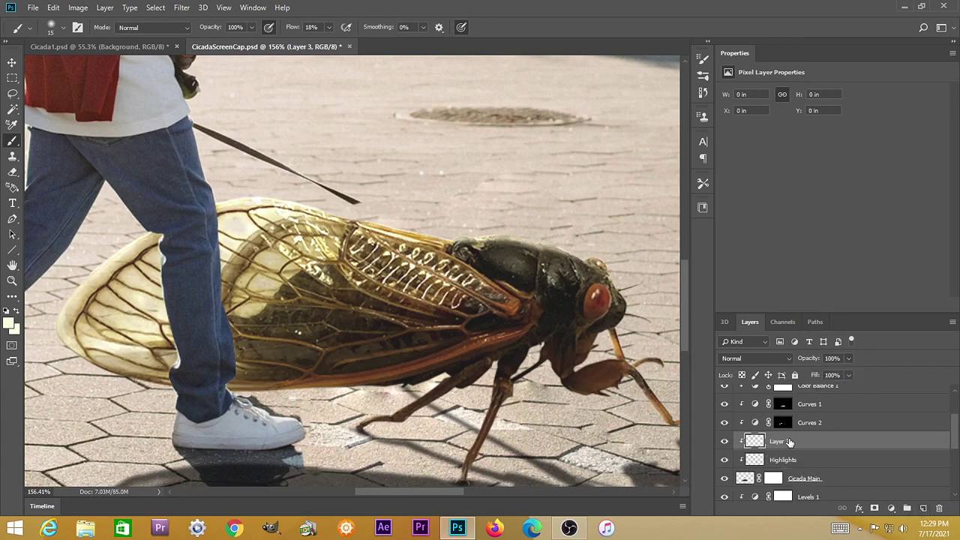
{"action": "double_click", "coordinate": [781, 442]}
{"action": "type", "text": "Highlights 2"}
{"action": "key", "text": "Return"}
Paint brighter highlights along the wing's left edge with 67% brush opacity
{"action": "scroll", "coordinate": [515, 197], "scroll_direction": "up", "scroll_amount": 7}
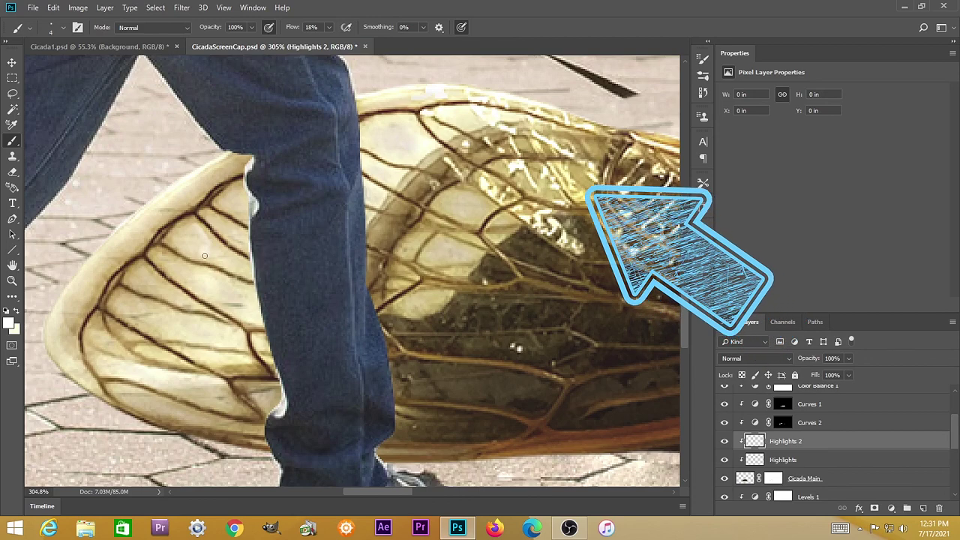
{"action": "left_click", "coordinate": [203, 256]}
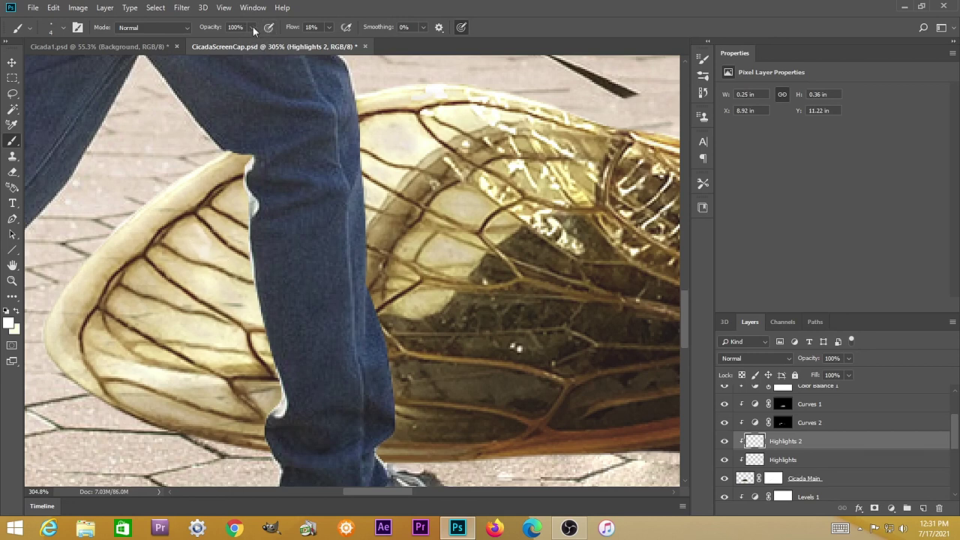
{"action": "left_click_drag", "start_coordinate": [253, 27], "coordinate": [234, 39]}
{"action": "mouse_move", "coordinate": [194, 270]}
{"action": "left_mouse_down"}
{"action": "mouse_move", "coordinate": [158, 283]}
{"action": "mouse_move", "coordinate": [169, 295]}
{"action": "mouse_move", "coordinate": [148, 270]}
{"action": "left_mouse_up"}
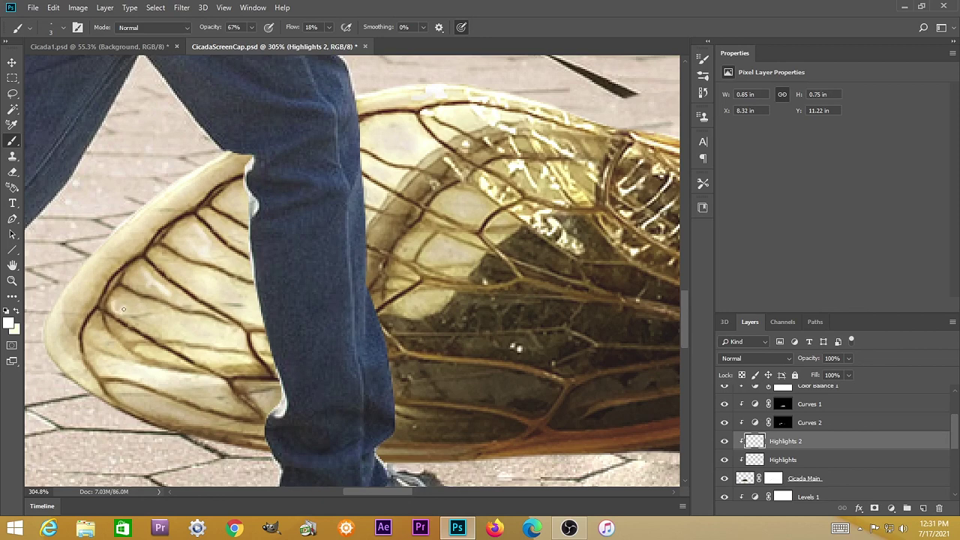
{"action": "mouse_move", "coordinate": [140, 287]}
{"action": "left_mouse_down"}
{"action": "mouse_move", "coordinate": [222, 261]}
{"action": "mouse_move", "coordinate": [180, 247]}
{"action": "mouse_move", "coordinate": [94, 330]}
{"action": "mouse_move", "coordinate": [117, 299]}
{"action": "mouse_move", "coordinate": [71, 324]}
{"action": "left_mouse_up"}
{"action": "mouse_move", "coordinate": [181, 244]}
{"action": "left_mouse_down"}
{"action": "mouse_move", "coordinate": [204, 295]}
{"action": "mouse_move", "coordinate": [168, 266]}
{"action": "mouse_move", "coordinate": [169, 236]}
{"action": "mouse_move", "coordinate": [217, 204]}
{"action": "mouse_move", "coordinate": [233, 232]}
{"action": "mouse_move", "coordinate": [151, 231]}
{"action": "mouse_move", "coordinate": [175, 212]}
{"action": "mouse_move", "coordinate": [69, 347]}
{"action": "mouse_move", "coordinate": [125, 400]}
{"action": "mouse_move", "coordinate": [160, 413]}
{"action": "mouse_move", "coordinate": [144, 331]}
{"action": "mouse_move", "coordinate": [148, 350]}
{"action": "mouse_move", "coordinate": [211, 186]}
{"action": "mouse_move", "coordinate": [197, 191]}
{"action": "mouse_move", "coordinate": [226, 291]}
{"action": "left_mouse_up"}
{"action": "double_click", "coordinate": [12, 264]}
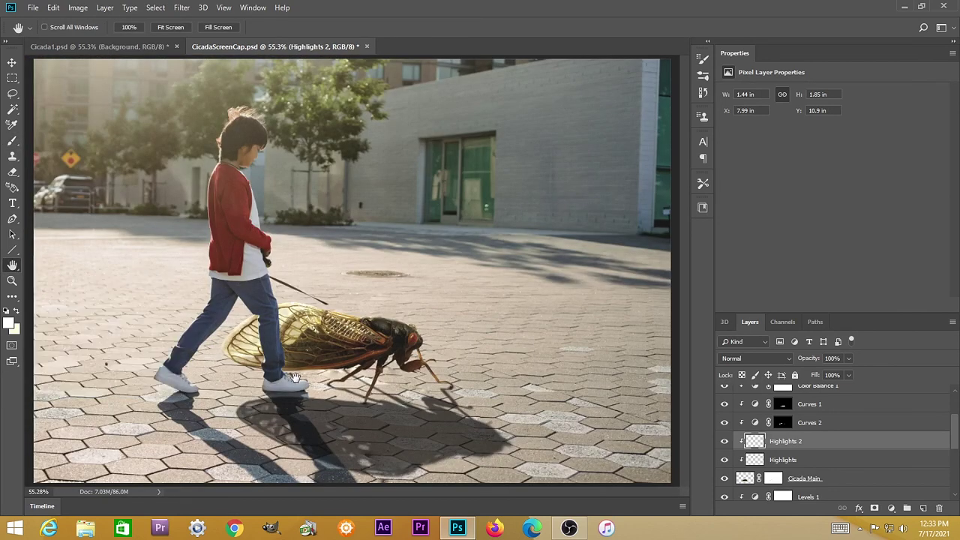
Trace the boy's leash with a closed Pen path along its upper and lower edges
{"action": "left_click_drag", "start_coordinate": [285, 381], "coordinate": [291, 298]}
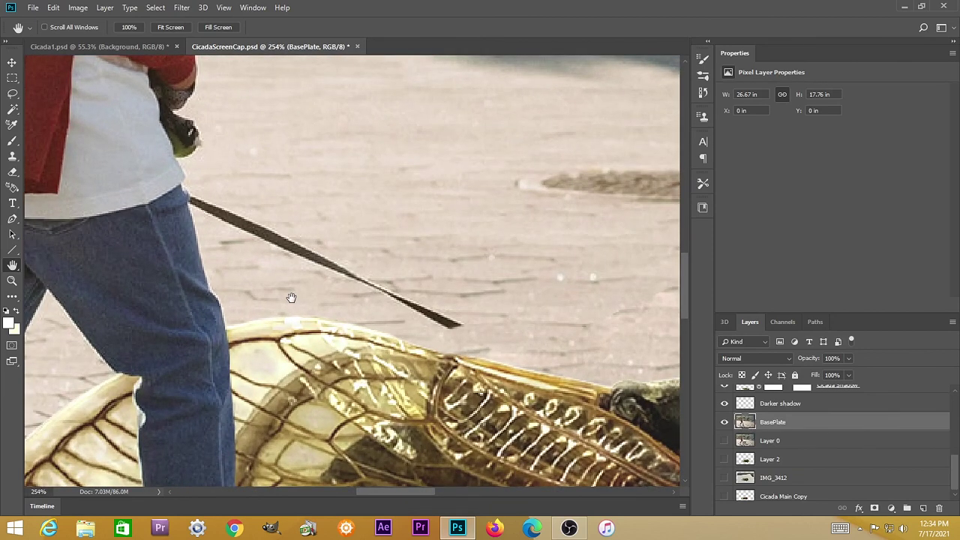
{"action": "scroll", "coordinate": [292, 297], "scroll_direction": "up", "scroll_amount": 4}
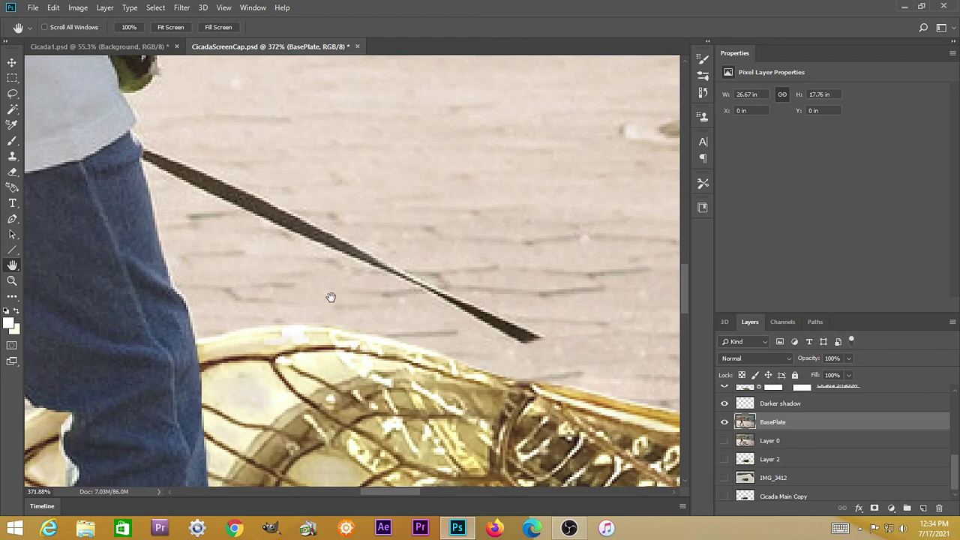
{"action": "left_click_drag", "start_coordinate": [330, 298], "coordinate": [302, 352]}
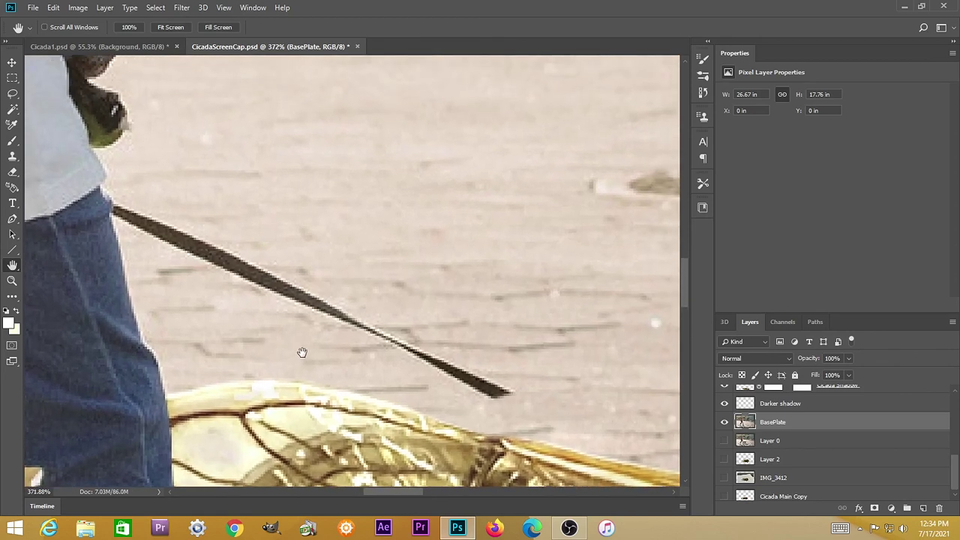
{"action": "key", "text": "p"}
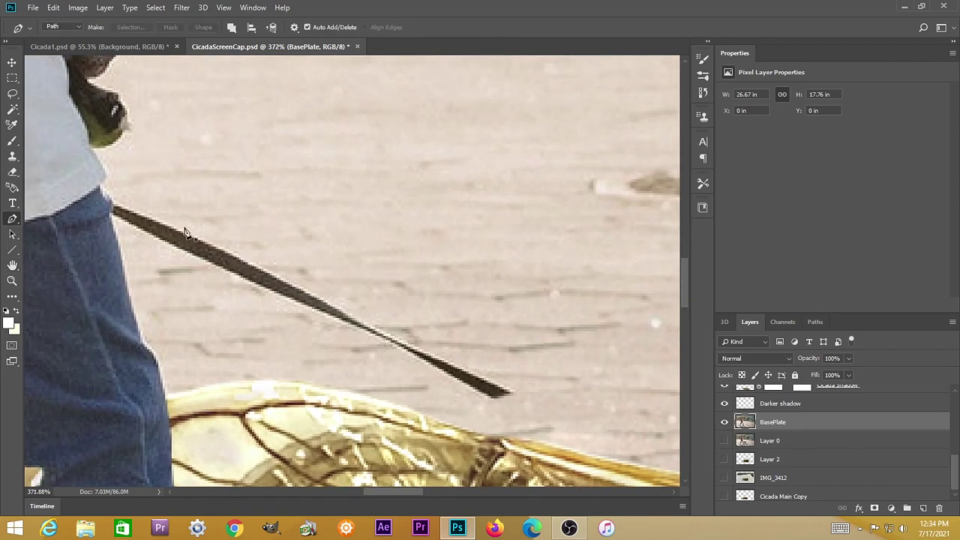
{"action": "left_click", "coordinate": [131, 212]}
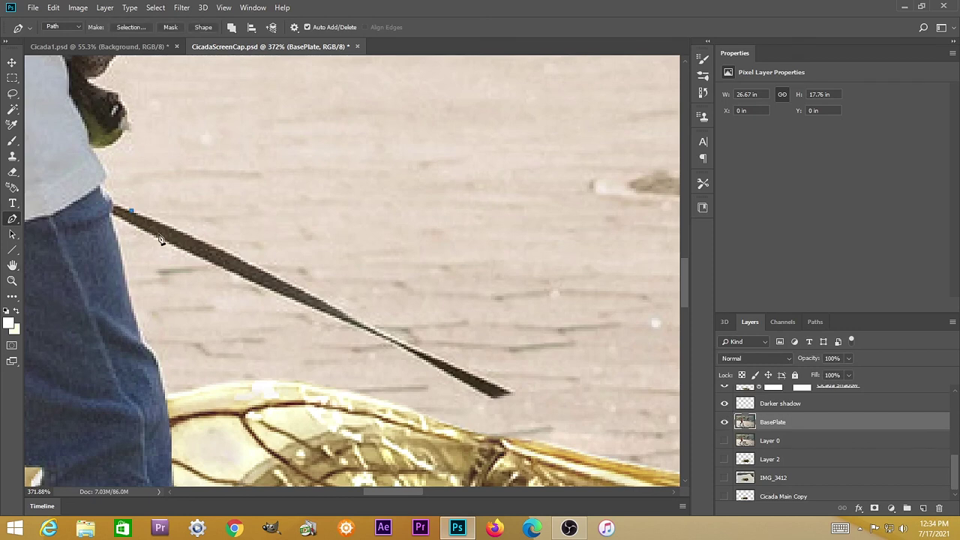
{"action": "left_click", "coordinate": [239, 259]}
{"action": "left_click", "coordinate": [319, 300]}
{"action": "left_click", "coordinate": [359, 322]}
{"action": "left_click", "coordinate": [373, 333]}
{"action": "left_click", "coordinate": [287, 295]}
{"action": "left_click", "coordinate": [214, 262]}
{"action": "left_click", "coordinate": [152, 233]}
{"action": "left_click", "coordinate": [116, 208]}
{"action": "left_click", "coordinate": [132, 213]}
Convert the leash path into a selection
{"action": "key", "text": "ctrl+Return"}
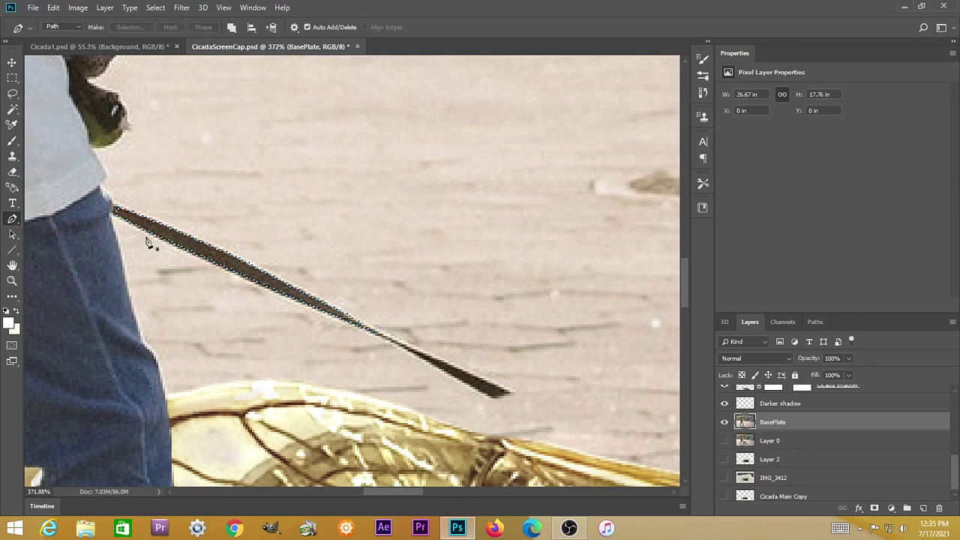
{"action": "scroll", "coordinate": [367, 337], "scroll_direction": "down", "scroll_amount": 4}
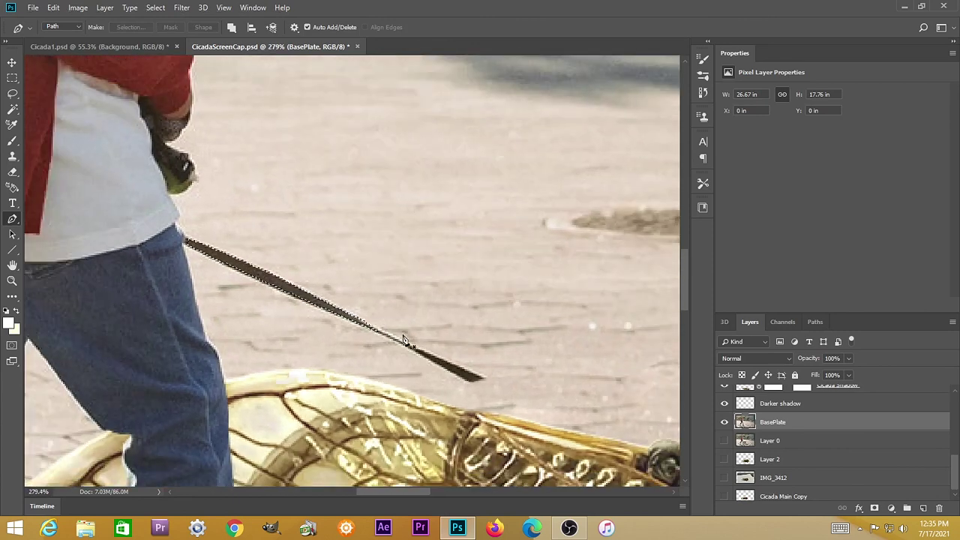
{"action": "scroll", "coordinate": [403, 339], "scroll_direction": "down", "scroll_amount": 2}
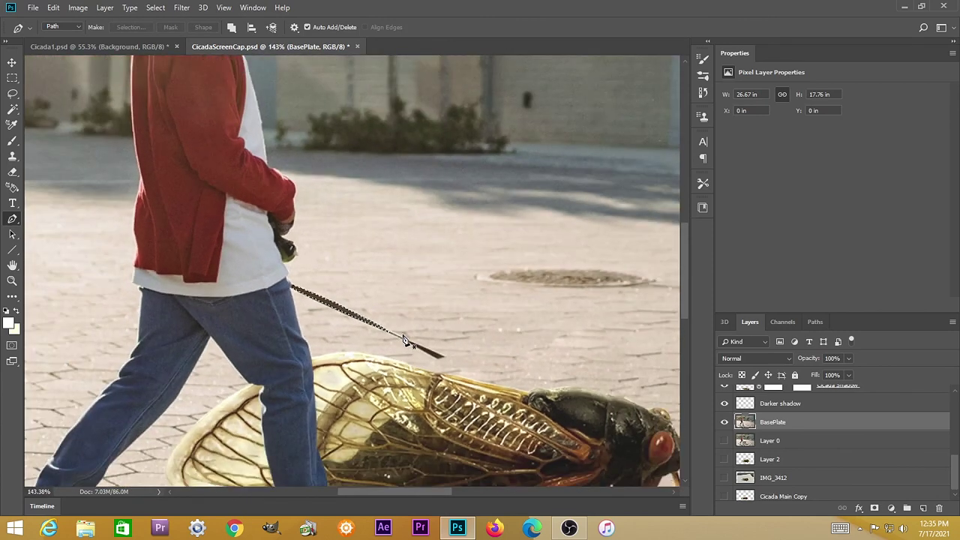
Copy the selected leash onto a new layer, preview it solo, and rename it Leash
{"action": "key", "text": "ctrl+j"}
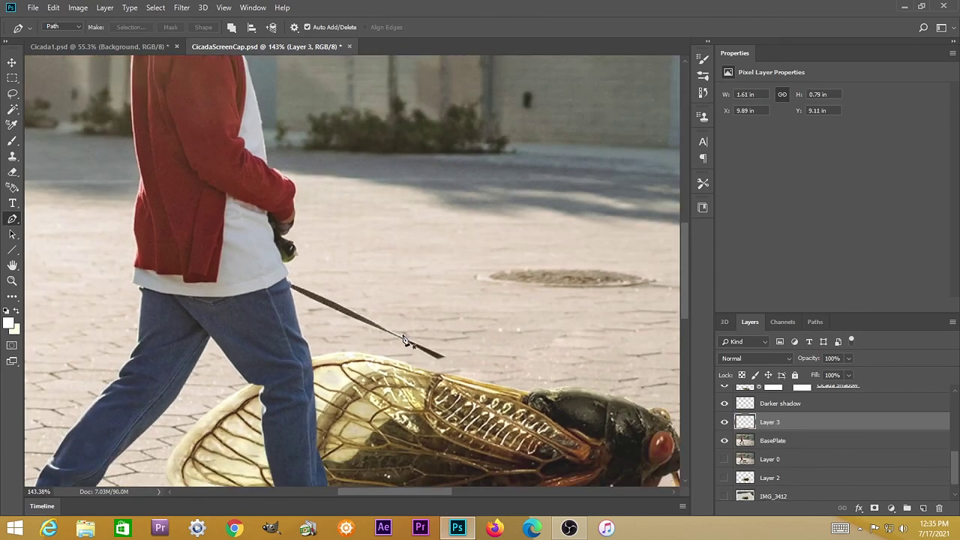
{"action": "left_click", "coordinate": [724, 423], "text": "alt"}
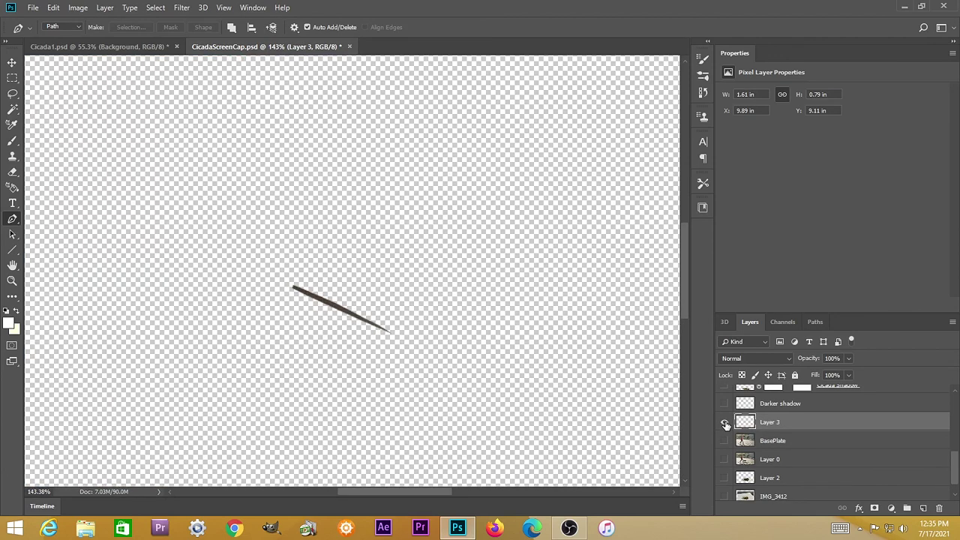
{"action": "left_click", "coordinate": [724, 422], "text": "alt"}
{"action": "double_click", "coordinate": [768, 421]}
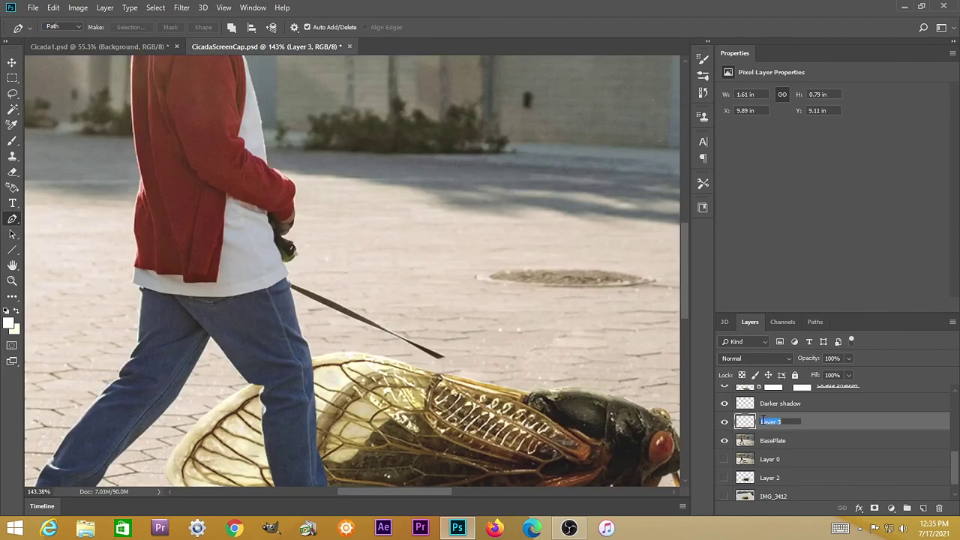
{"action": "key", "text": "BackSpace"}
{"action": "type", "text": "Leash"}
{"action": "key", "text": "Return"}
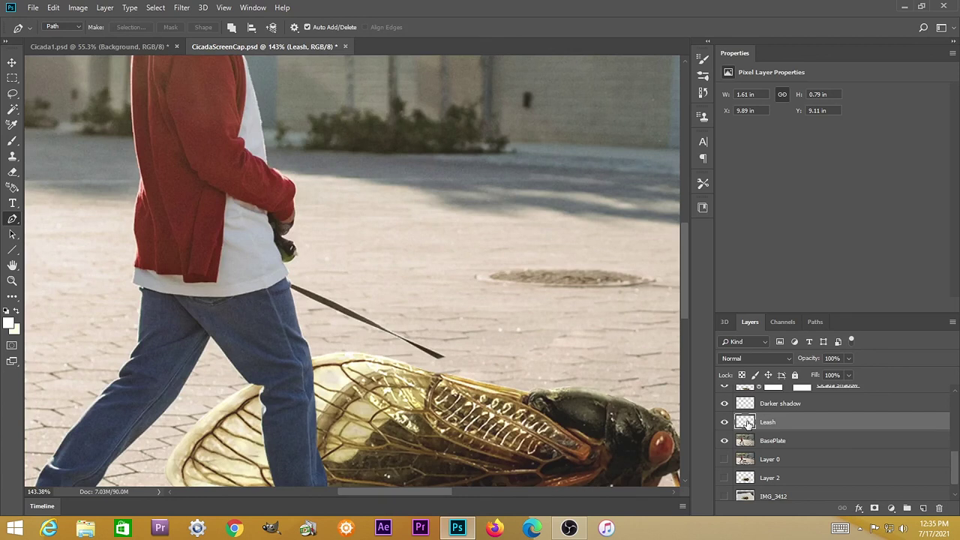
Free Transform the Leash layer, shifting it right toward the cicada
{"action": "key", "text": "v"}
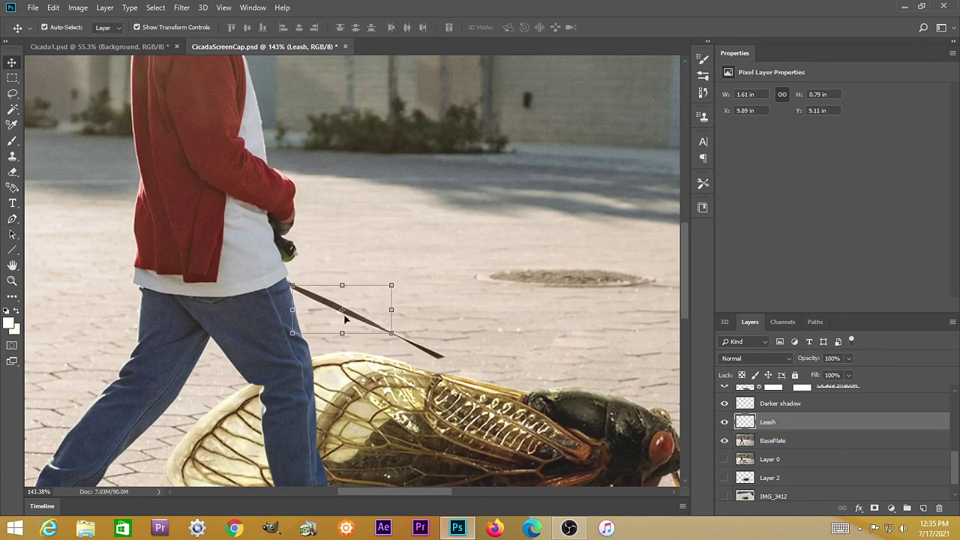
{"action": "left_click", "coordinate": [345, 319]}
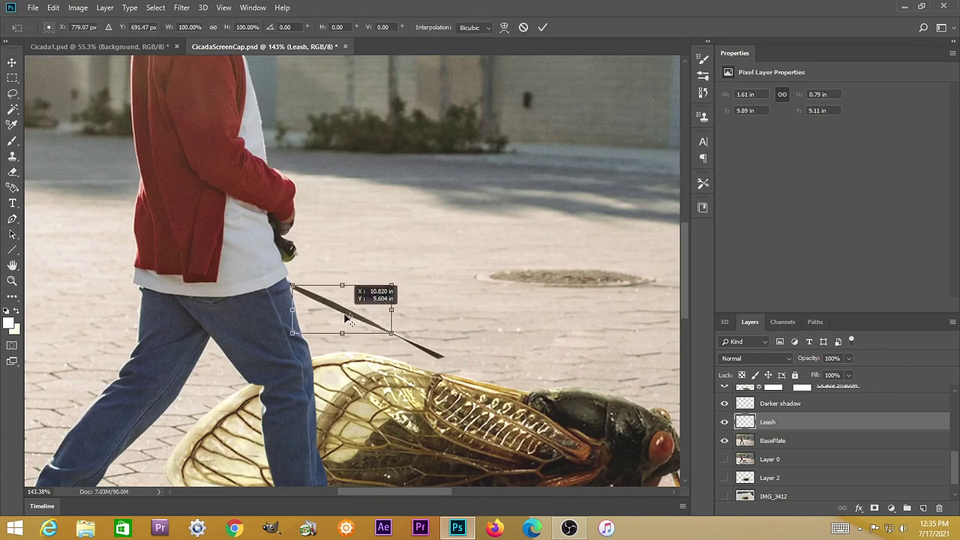
{"action": "left_click_drag", "start_coordinate": [345, 319], "coordinate": [493, 382]}
{"action": "key", "text": "Return"}
Stack Leash just below Extra Leg and nudge it to meet the cicada's head
{"action": "left_click_drag", "start_coordinate": [746, 492], "coordinate": [800, 286]}
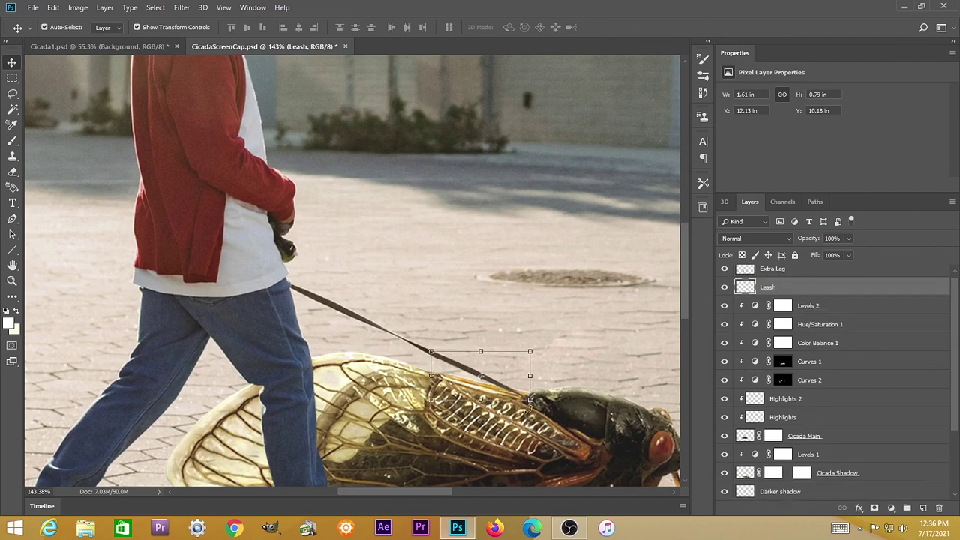
{"action": "scroll", "coordinate": [470, 387], "scroll_direction": "up", "scroll_amount": 5}
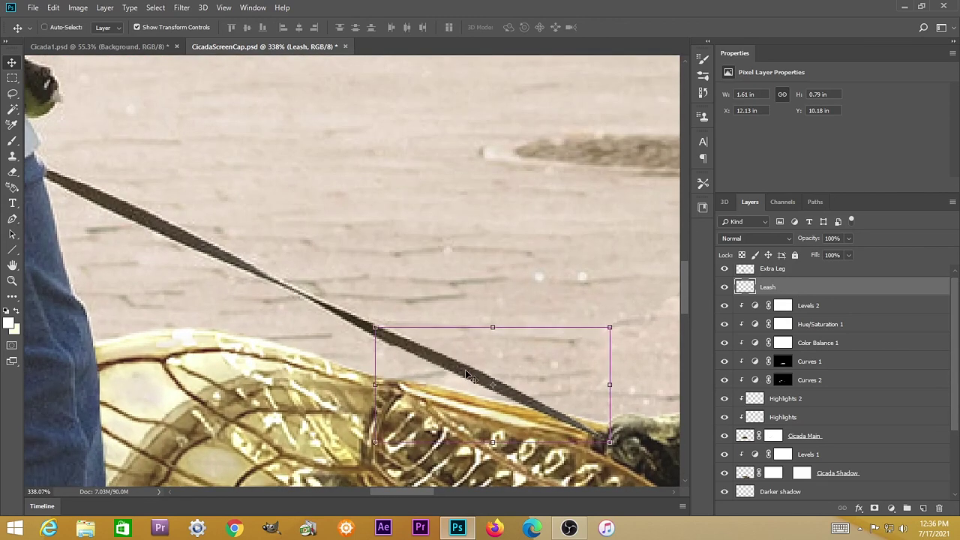
{"action": "left_click_drag", "start_coordinate": [465, 373], "coordinate": [465, 373]}
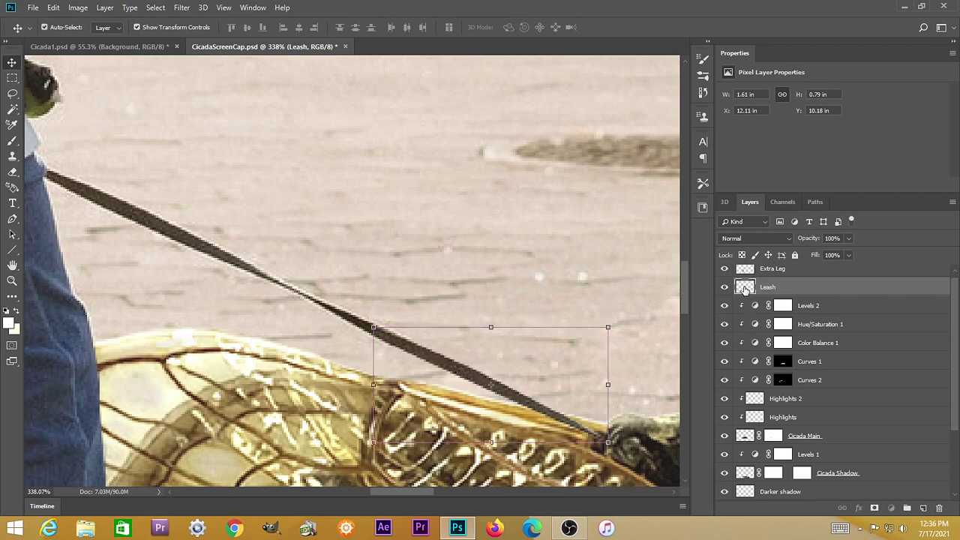
{"action": "left_click", "coordinate": [750, 272]}
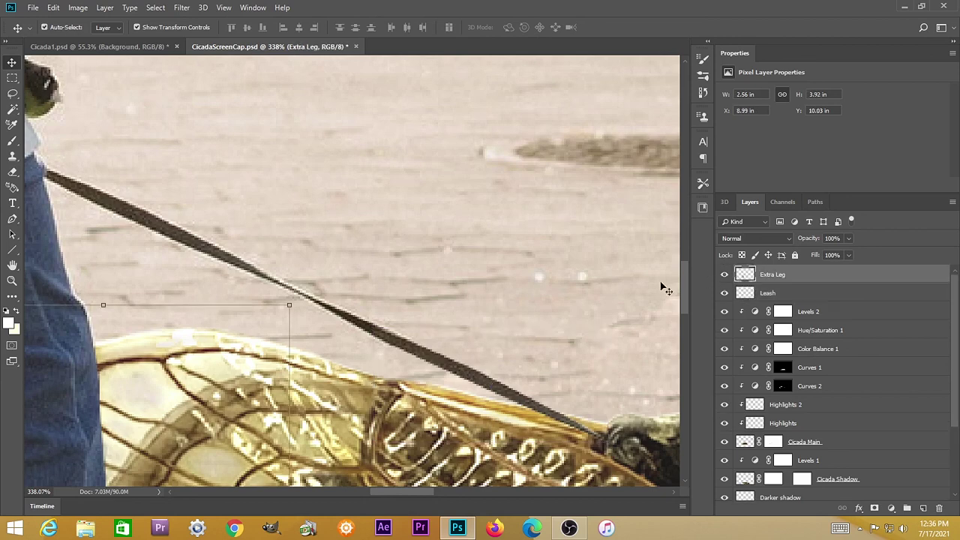
{"action": "scroll", "coordinate": [583, 290], "scroll_direction": "down", "scroll_amount": 2}
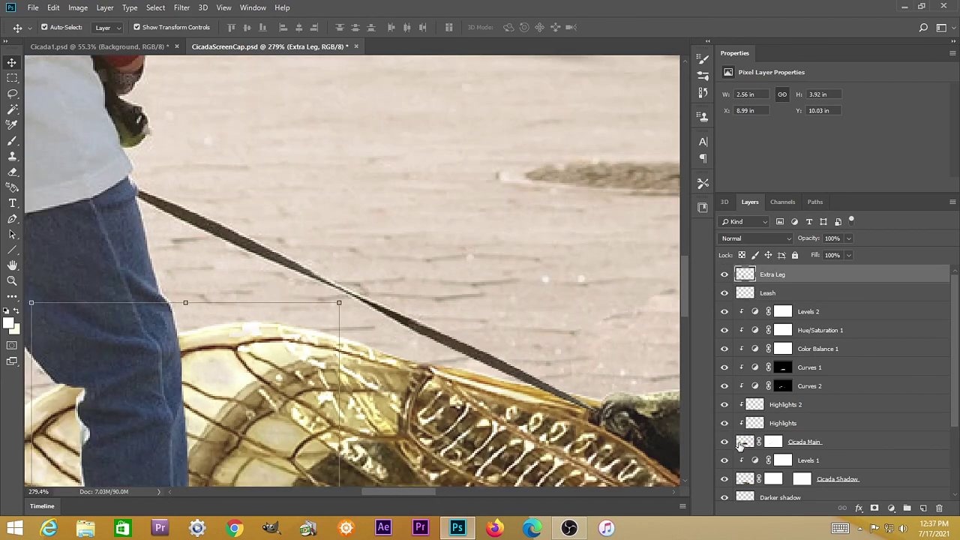
{"action": "left_click", "coordinate": [740, 444]}
{"action": "scroll", "coordinate": [582, 331], "scroll_direction": "down", "scroll_amount": 6}
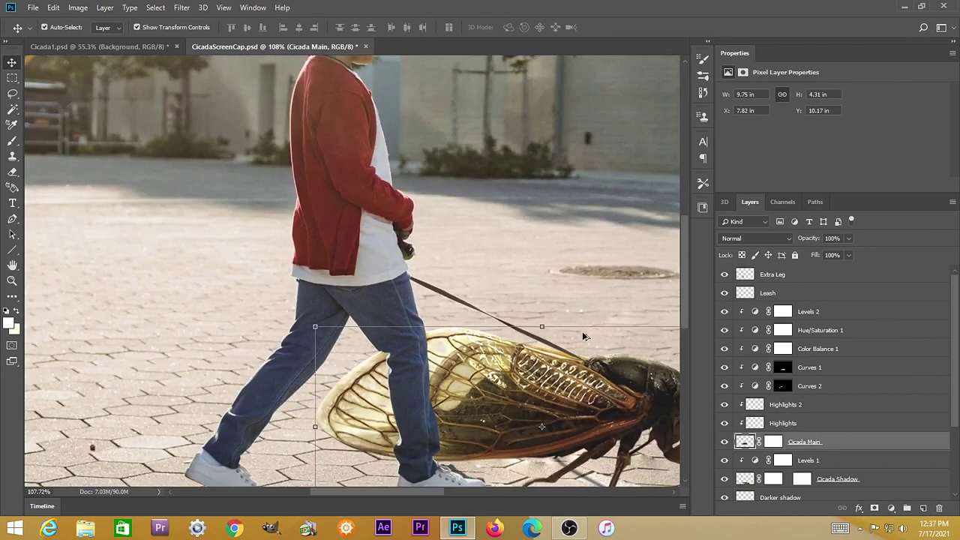
{"action": "scroll", "coordinate": [582, 331], "scroll_direction": "down", "scroll_amount": 2}
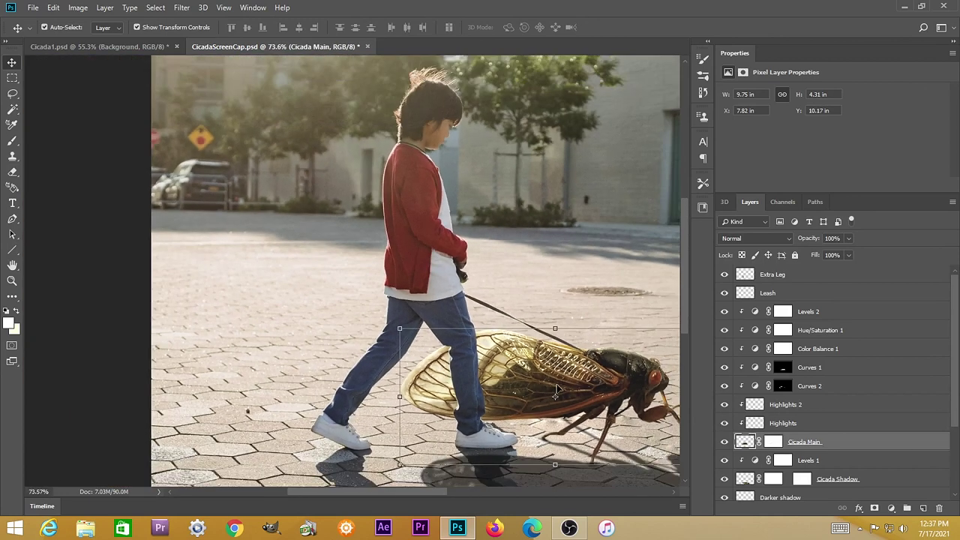
Drag the Hue/Saturation 1 Saturation slider down to -54 to further mute the cicada
{"action": "scroll", "coordinate": [557, 390], "scroll_direction": "down", "scroll_amount": 2}
{"action": "left_click", "coordinate": [783, 330]}
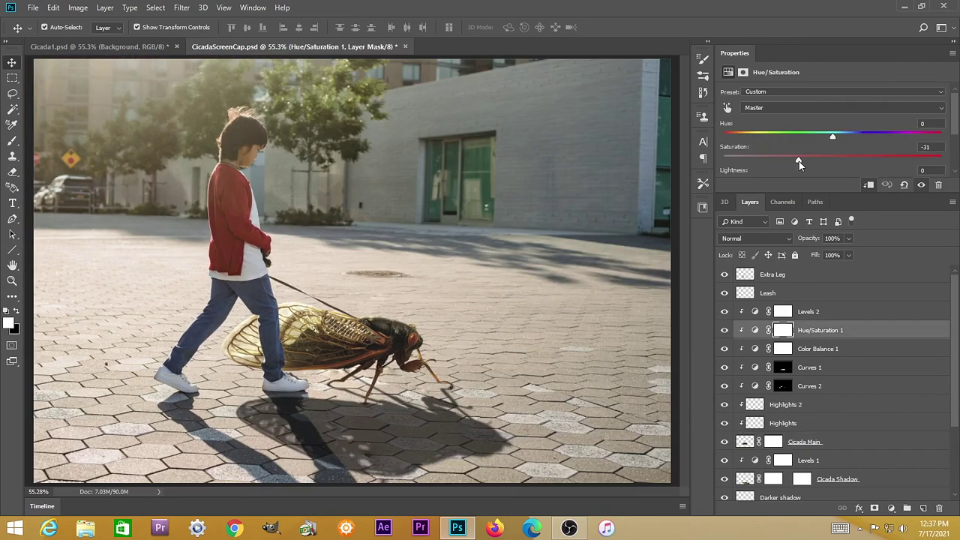
{"action": "mouse_move", "coordinate": [798, 161]}
{"action": "left_mouse_down"}
{"action": "mouse_move", "coordinate": [724, 161]}
{"action": "mouse_move", "coordinate": [805, 160]}
{"action": "left_mouse_up"}
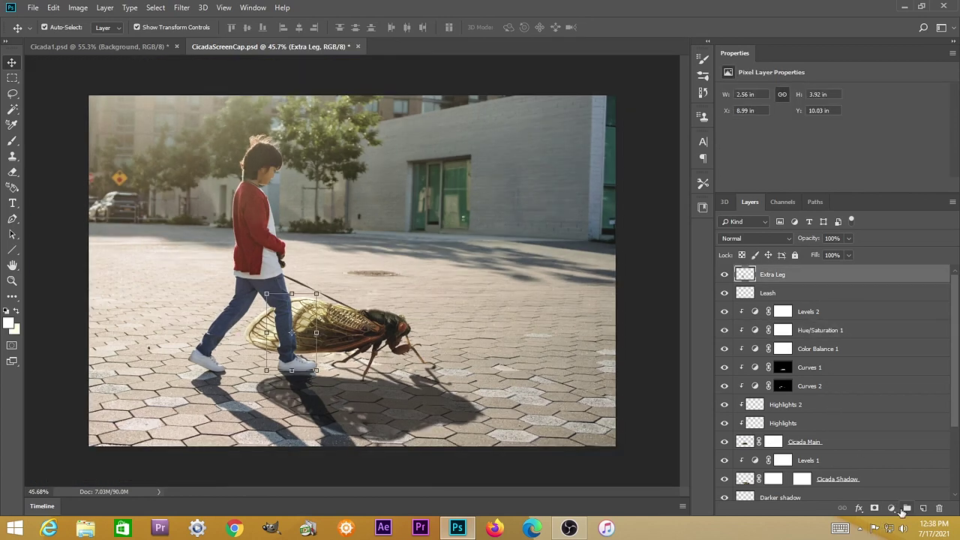
Add an empty Layer 3 and make the foreground a pale yellow (fff6b8) sampled from the wing
{"action": "left_click", "coordinate": [923, 509]}
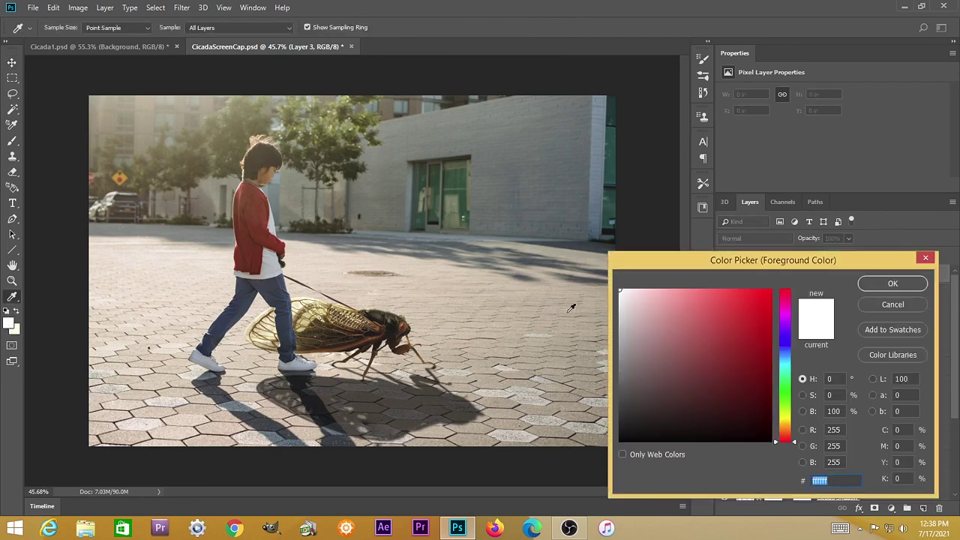
{"action": "left_click_drag", "start_coordinate": [786, 426], "coordinate": [785, 420]}
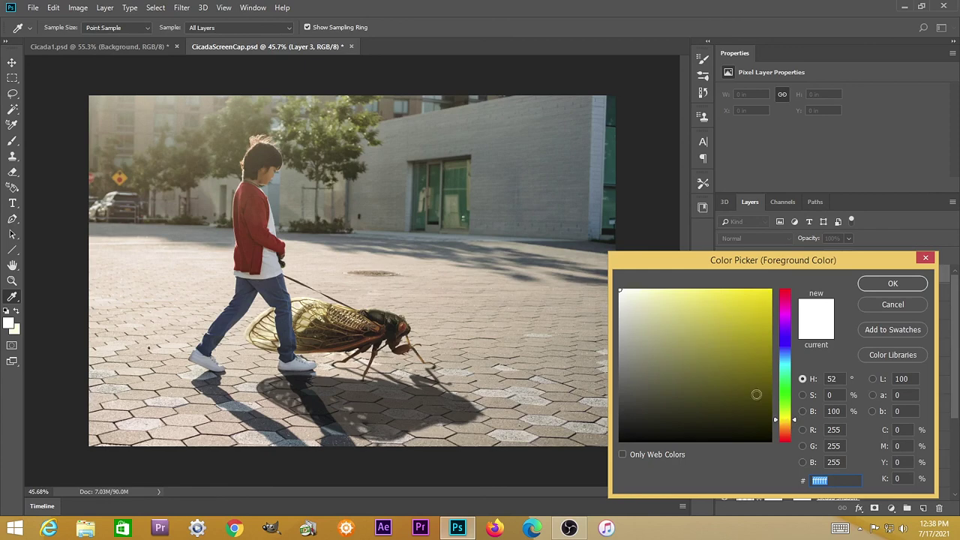
{"action": "left_click", "coordinate": [304, 295]}
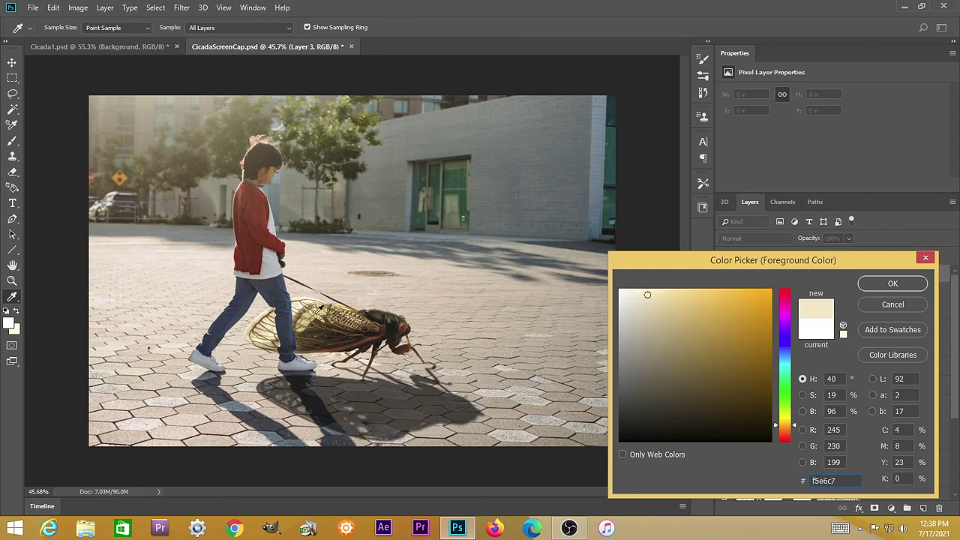
{"action": "left_click_drag", "start_coordinate": [789, 426], "coordinate": [788, 425]}
{"action": "left_click_drag", "start_coordinate": [657, 294], "coordinate": [660, 288]}
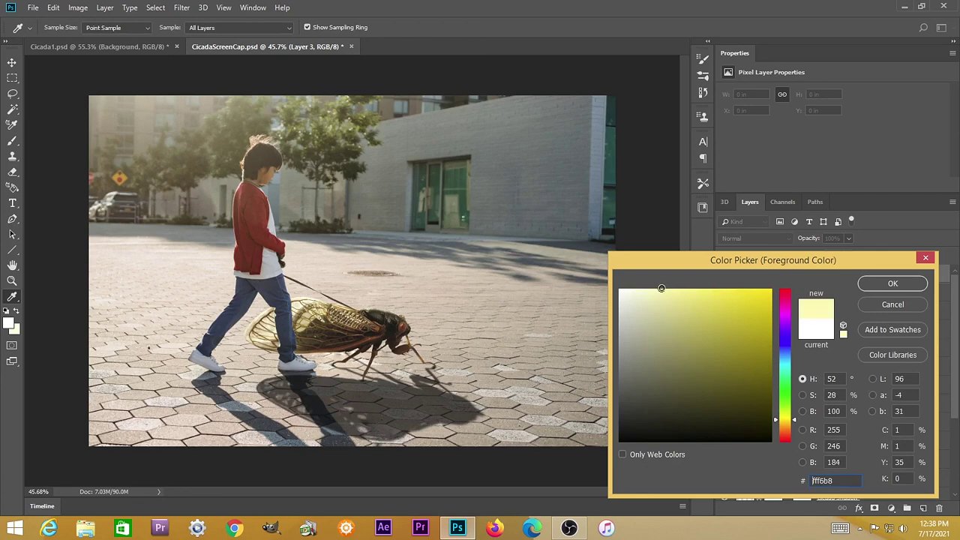
Accept the pale yellow and enlarge the soft brush to about 2900
{"action": "left_click", "coordinate": [870, 291]}
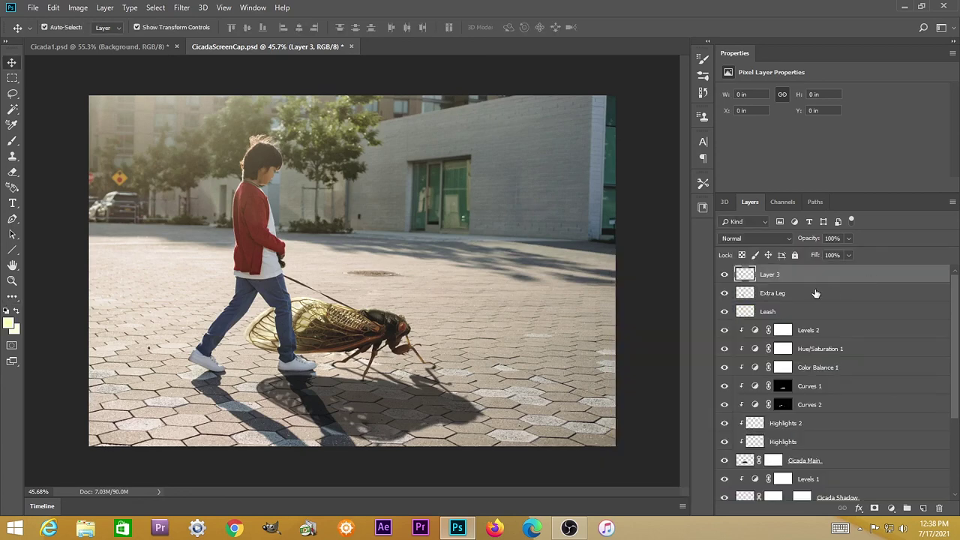
{"action": "key", "text": "b"}
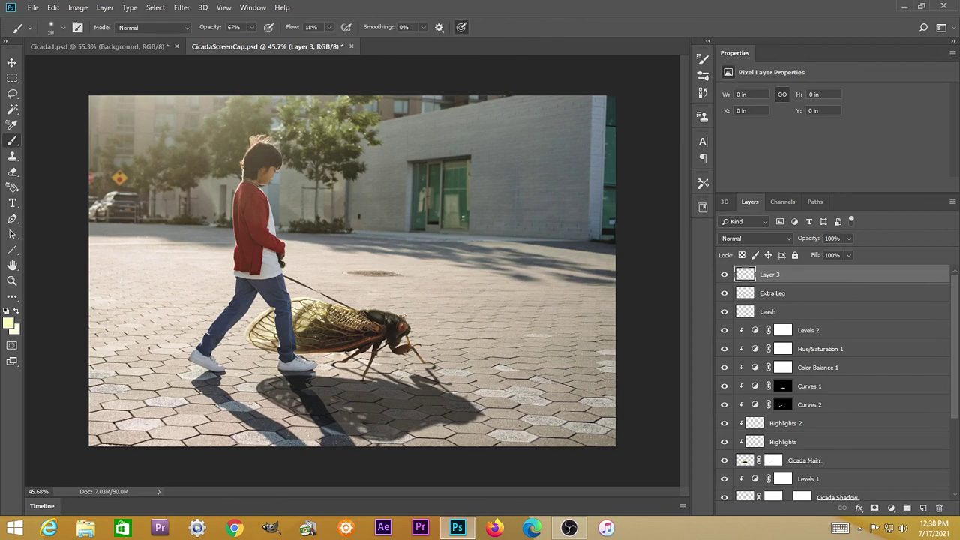
{"action": "key", "text": "bracketright"}
{"action": "key", "text": "bracketright"}
{"action": "key", "text": "bracketright"}
{"action": "key", "text": "bracketright"}
{"action": "key", "text": "bracketright"}
{"action": "key", "text": "bracketright"}
{"action": "key", "text": "bracketright"}
{"action": "key", "text": "bracketright"}
{"action": "key", "text": "bracketright"}
{"action": "key", "text": "bracketright"}
{"action": "key", "text": "bracketright"}
{"action": "key", "text": "bracketright"}
{"action": "key", "text": "bracketright"}
{"action": "key", "text": "bracketright"}
{"action": "key", "text": "bracketright"}
{"action": "key", "text": "bracketright"}
{"action": "key", "text": "bracketright"}
{"action": "key", "text": "bracketright"}
{"action": "key", "text": "bracketright"}
{"action": "key", "text": "bracketright"}
{"action": "key", "text": "bracketright"}
{"action": "left_click", "coordinate": [702, 60]}
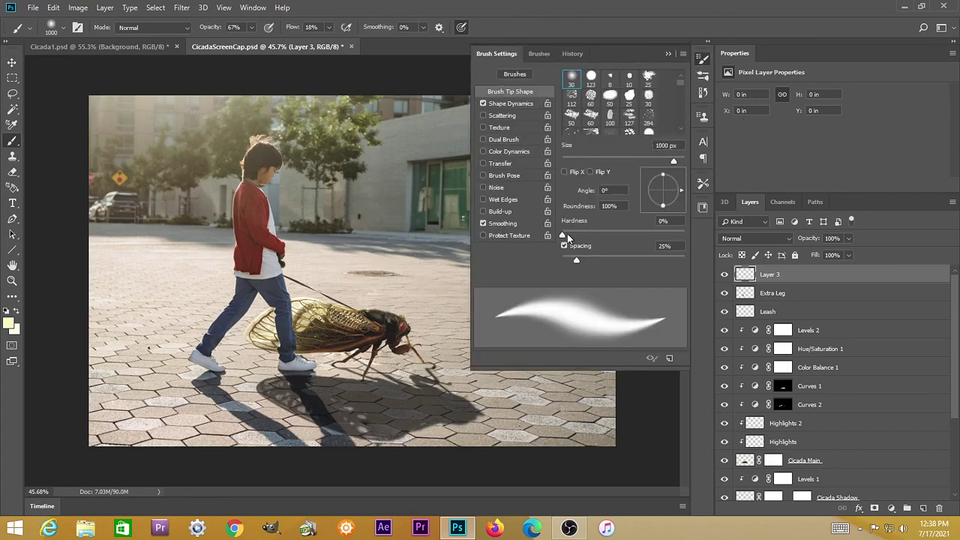
{"action": "left_click", "coordinate": [669, 59]}
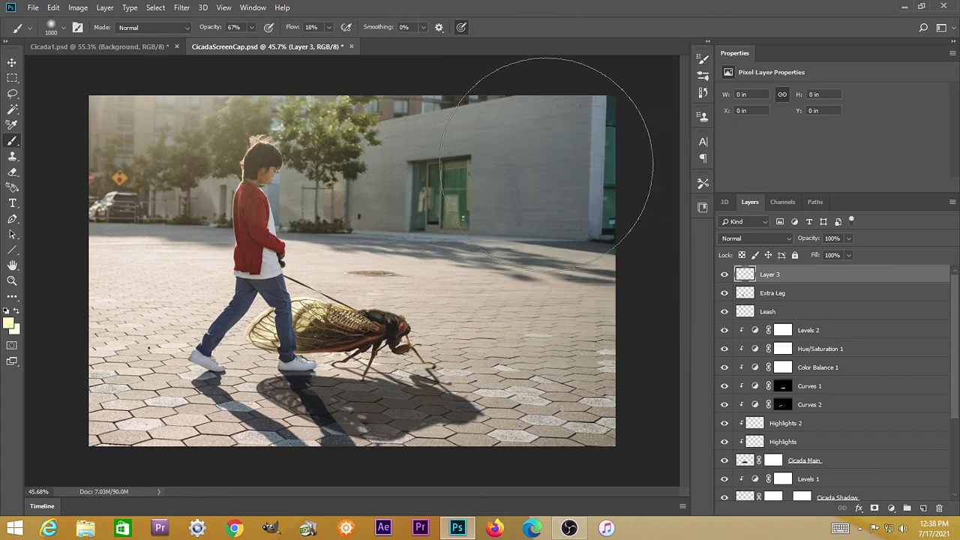
{"action": "key", "text": "bracketright"}
{"action": "key", "text": "bracketright"}
{"action": "key", "text": "bracketright"}
{"action": "key", "text": "bracketright"}
{"action": "key", "text": "bracketright"}
{"action": "key", "text": "bracketright"}
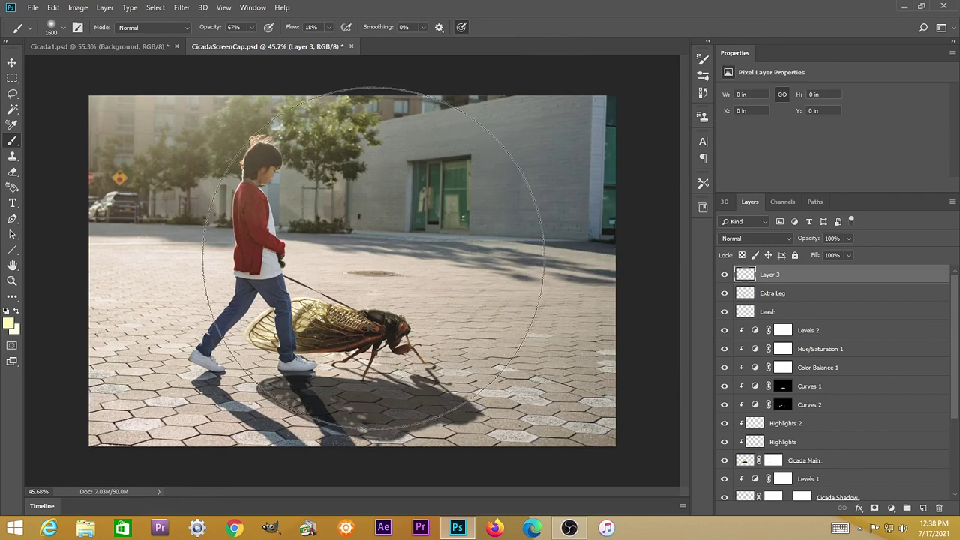
{"action": "scroll", "coordinate": [371, 267], "scroll_direction": "up", "scroll_amount": 2}
{"action": "scroll", "coordinate": [369, 276], "scroll_direction": "down", "scroll_amount": 4}
{"action": "scroll", "coordinate": [368, 275], "scroll_direction": "down", "scroll_amount": 2}
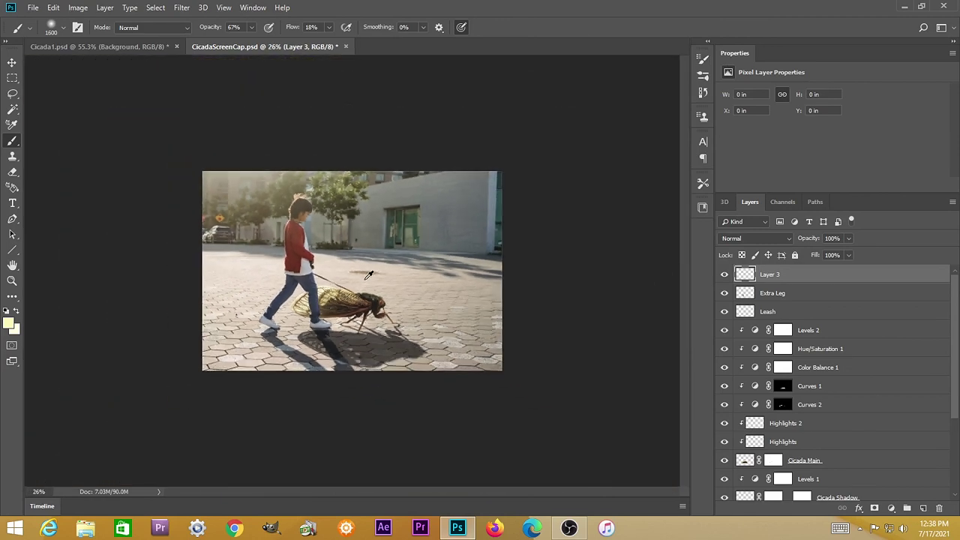
{"action": "scroll", "coordinate": [369, 276], "scroll_direction": "down", "scroll_amount": 1}
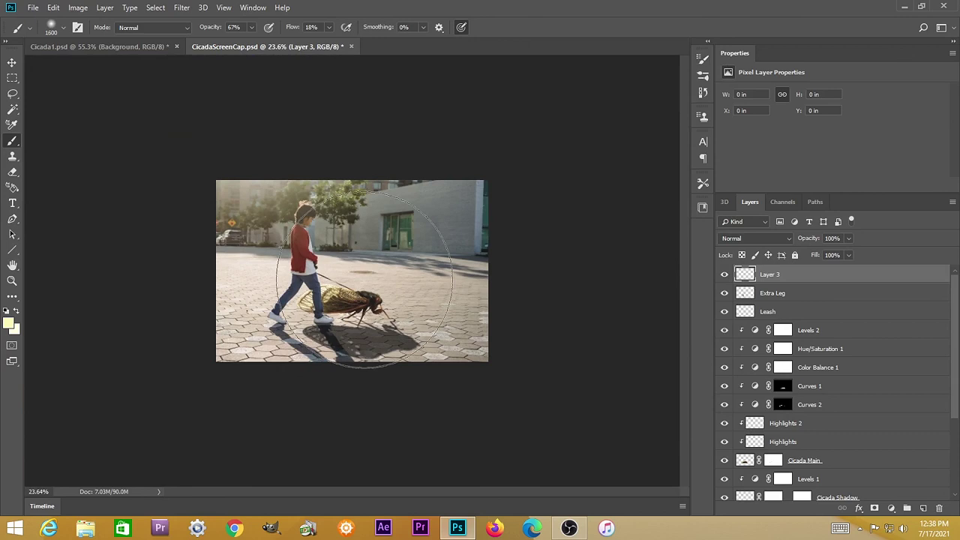
{"action": "key", "text": "bracketright"}
{"action": "key", "text": "bracketright"}
{"action": "key", "text": "bracketright"}
{"action": "key", "text": "bracketright"}
{"action": "key", "text": "bracketright"}
{"action": "key", "text": "bracketright"}
{"action": "key", "text": "bracketright"}
{"action": "key", "text": "bracketright"}
{"action": "key", "text": "bracketright"}
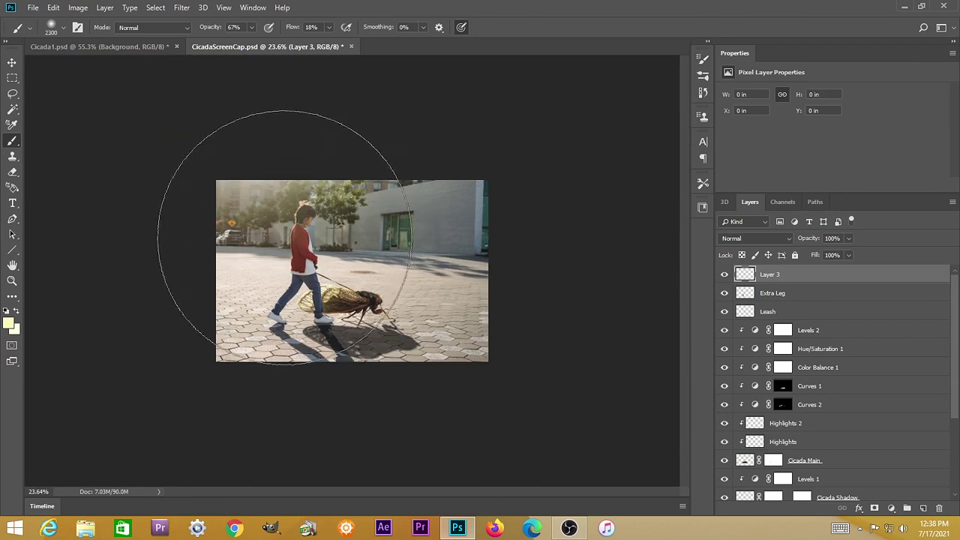
{"action": "key", "text": "bracketright"}
{"action": "key", "text": "bracketright"}
{"action": "key", "text": "bracketright"}
{"action": "key", "text": "bracketright"}
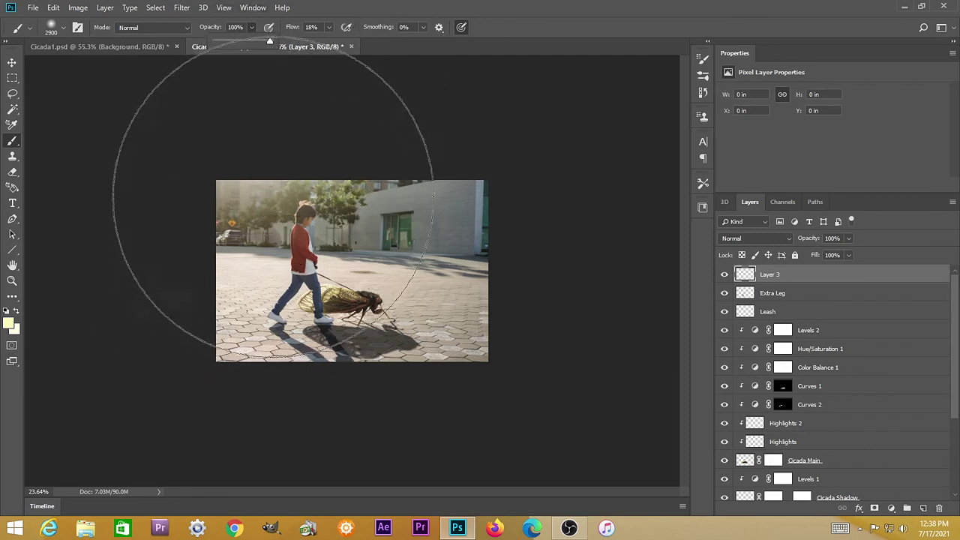
Paint a soft pale-yellow sunlight glow across the upper left at full brush opacity
{"action": "left_click", "coordinate": [281, 203]}
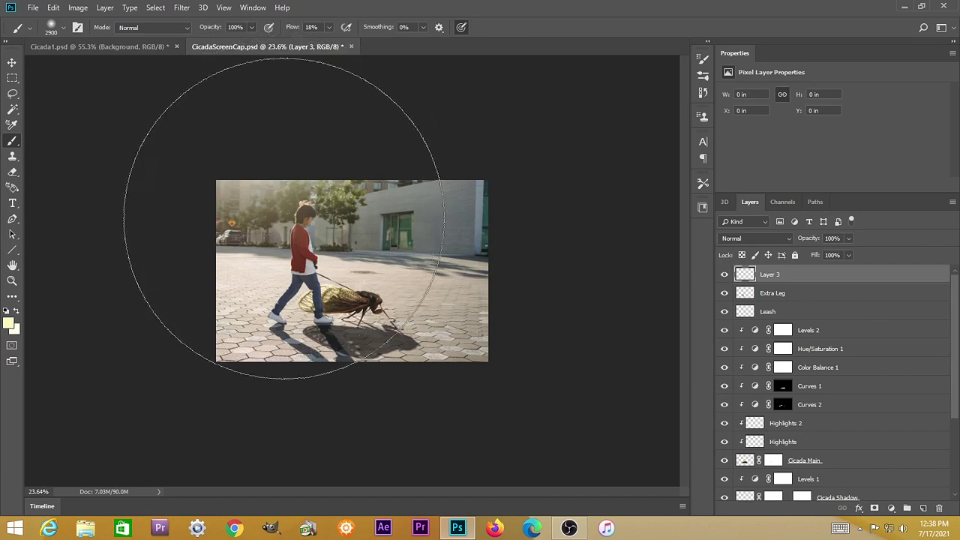
{"action": "left_click", "coordinate": [283, 220]}
{"action": "left_click", "coordinate": [281, 221]}
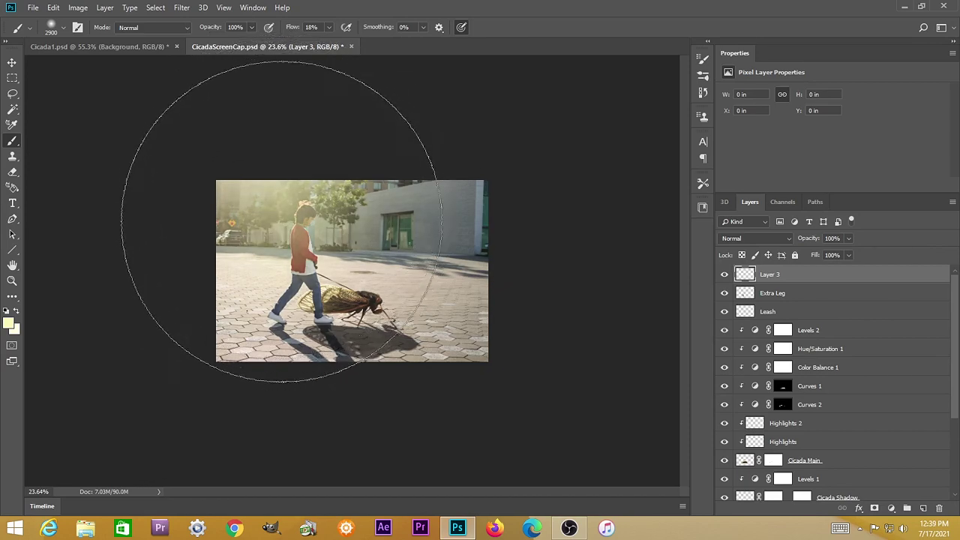
{"action": "mouse_move", "coordinate": [282, 221]}
{"action": "left_mouse_down"}
{"action": "mouse_move", "coordinate": [262, 239]}
{"action": "mouse_move", "coordinate": [336, 196]}
{"action": "mouse_move", "coordinate": [294, 218]}
{"action": "mouse_move", "coordinate": [287, 232]}
{"action": "mouse_move", "coordinate": [321, 234]}
{"action": "mouse_move", "coordinate": [314, 244]}
{"action": "mouse_move", "coordinate": [325, 247]}
{"action": "mouse_move", "coordinate": [335, 236]}
{"action": "mouse_move", "coordinate": [311, 259]}
{"action": "mouse_move", "coordinate": [263, 263]}
{"action": "mouse_move", "coordinate": [252, 230]}
{"action": "left_mouse_up"}
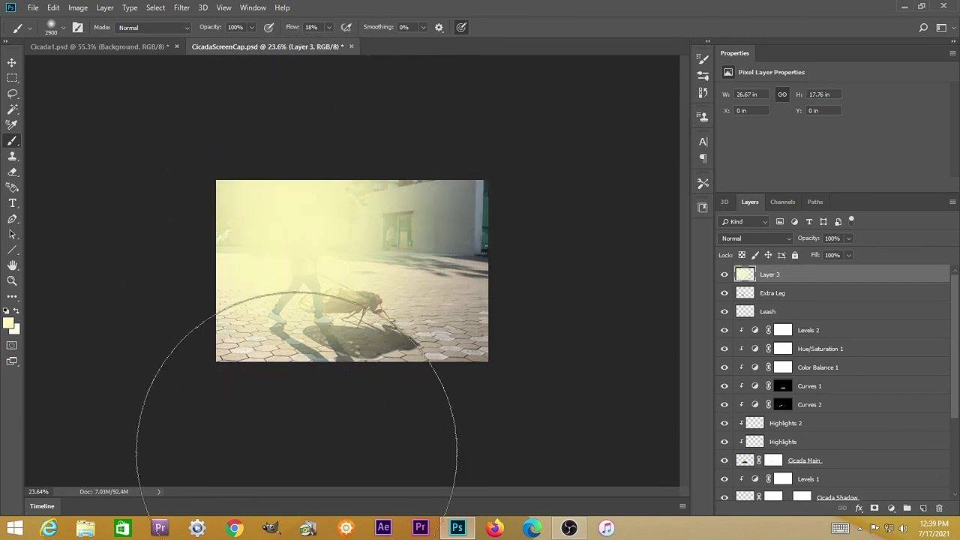
Fade Layer 3's opacity to 25%
{"action": "scroll", "coordinate": [308, 371], "scroll_direction": "up", "scroll_amount": 1}
{"action": "scroll", "coordinate": [307, 371], "scroll_direction": "up", "scroll_amount": 3}
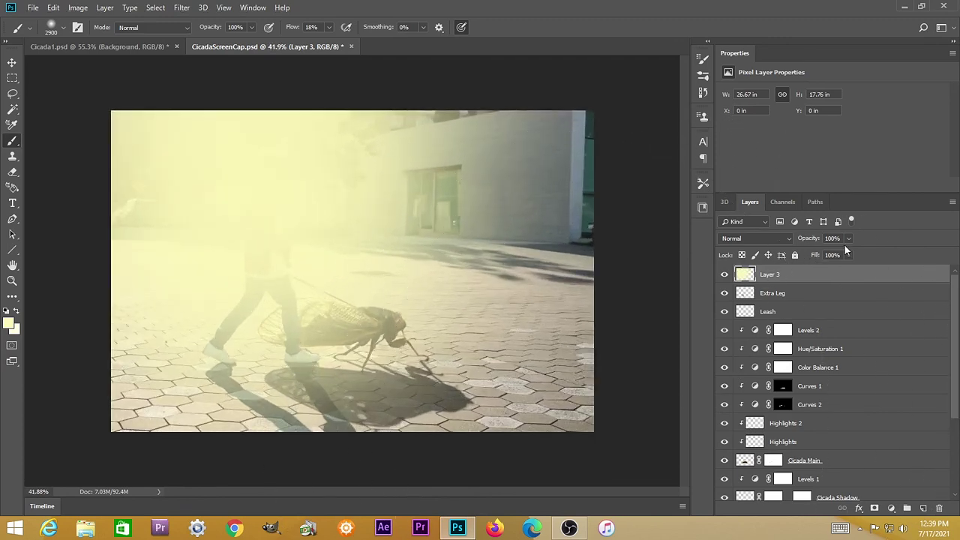
{"action": "left_click", "coordinate": [847, 242]}
{"action": "mouse_move", "coordinate": [832, 250]}
{"action": "left_mouse_down"}
{"action": "mouse_move", "coordinate": [773, 259]}
{"action": "mouse_move", "coordinate": [815, 258]}
{"action": "left_mouse_up"}
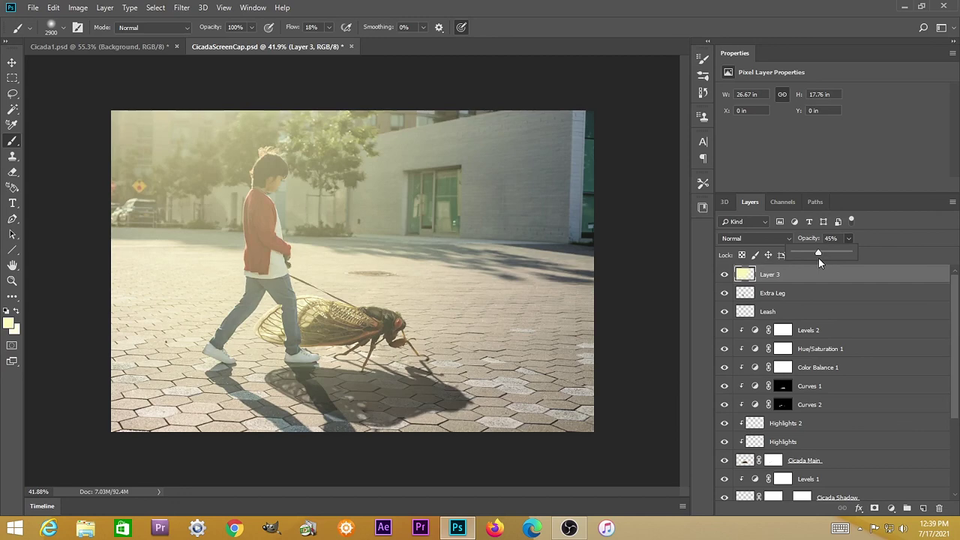
{"action": "key", "text": "ctrl+z"}
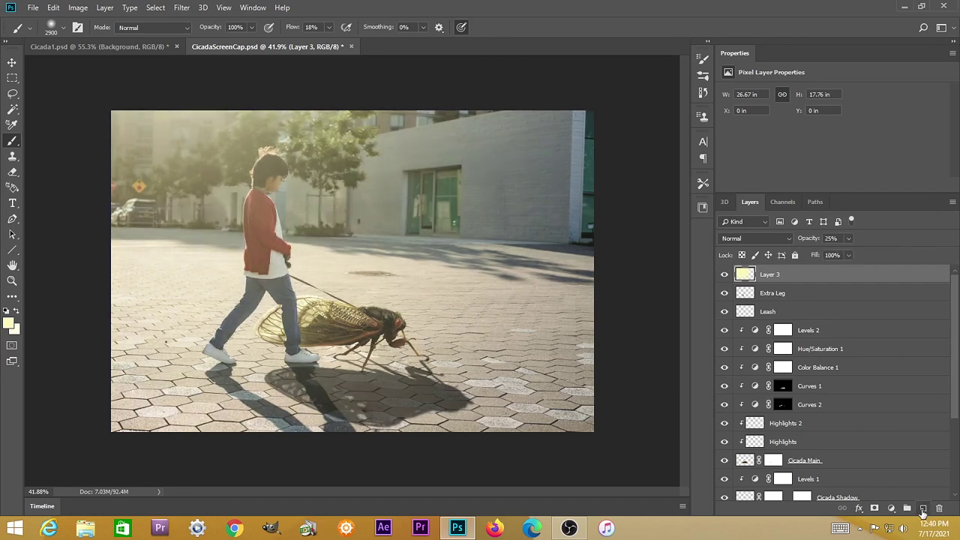
Add Layer 4 and dab extra soft light at the upper left with a 1500 brush
{"action": "left_click", "coordinate": [922, 509]}
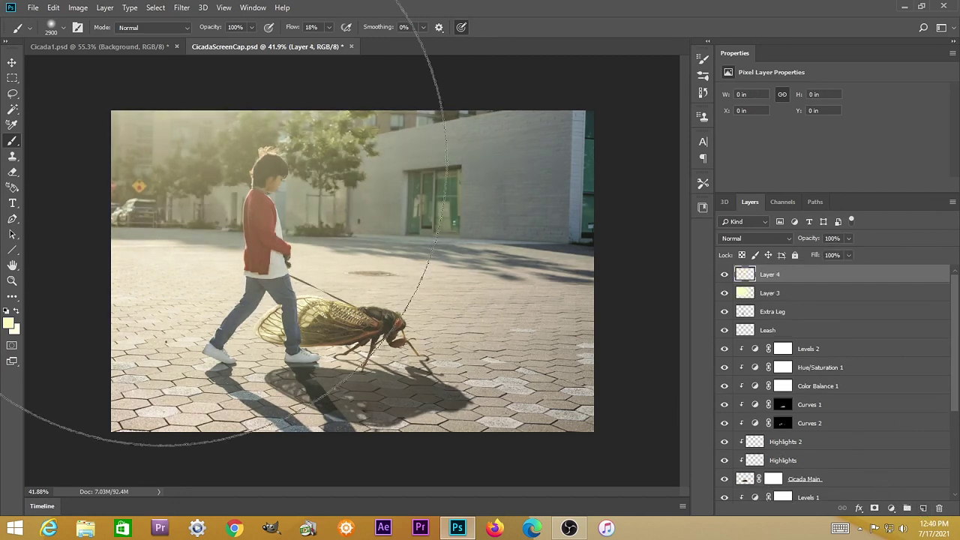
{"action": "scroll", "coordinate": [205, 223], "scroll_direction": "down", "scroll_amount": 2}
{"action": "key", "text": "bracketleft"}
{"action": "key", "text": "bracketleft"}
{"action": "key", "text": "bracketleft"}
{"action": "key", "text": "bracketleft"}
{"action": "key", "text": "bracketleft"}
{"action": "key", "text": "bracketleft"}
{"action": "key", "text": "bracketleft"}
{"action": "key", "text": "bracketleft"}
{"action": "key", "text": "bracketleft"}
{"action": "key", "text": "bracketleft"}
{"action": "key", "text": "bracketleft"}
{"action": "key", "text": "bracketleft"}
{"action": "key", "text": "bracketleft"}
{"action": "key", "text": "bracketleft"}
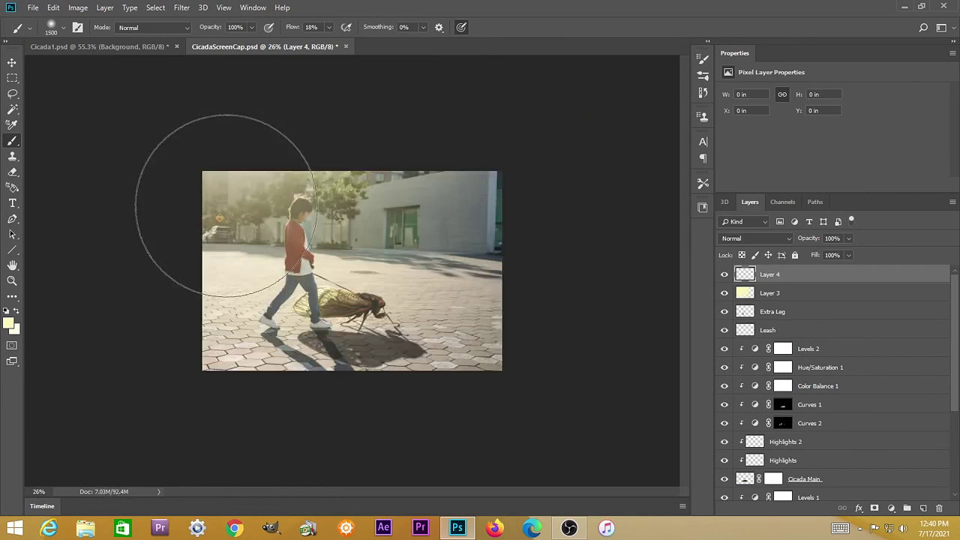
{"action": "left_click", "coordinate": [225, 202]}
{"action": "left_click", "coordinate": [229, 202]}
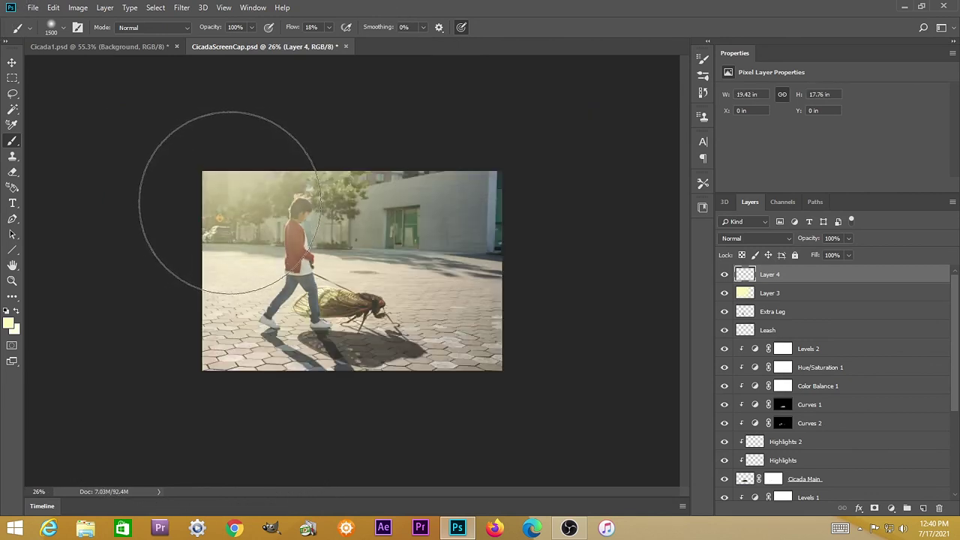
{"action": "left_click", "coordinate": [229, 203]}
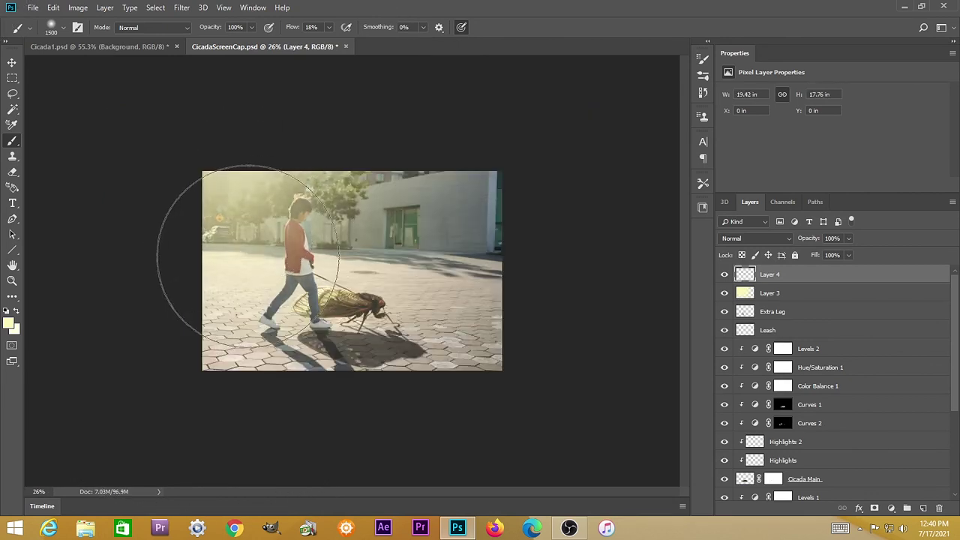
{"action": "scroll", "coordinate": [248, 255], "scroll_direction": "up", "scroll_amount": 2}
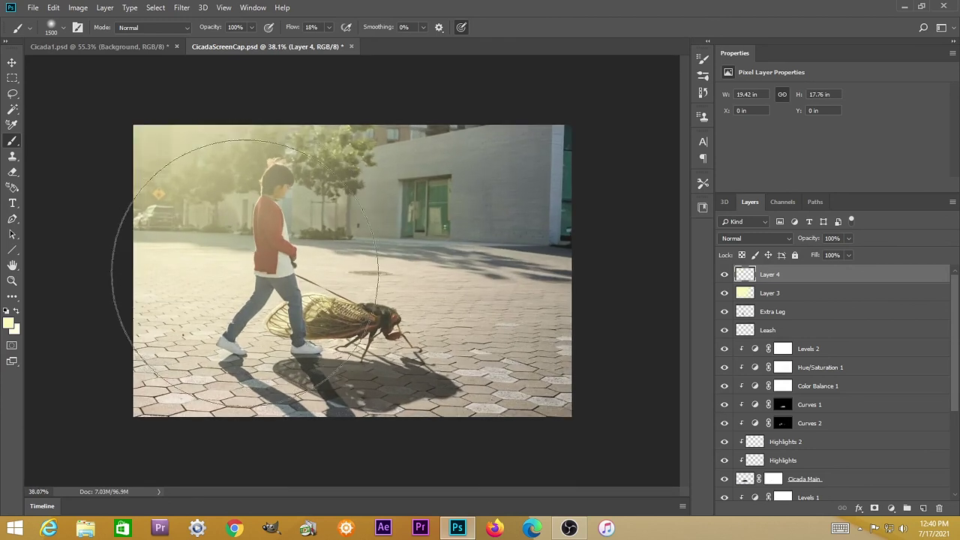
{"action": "left_click", "coordinate": [724, 276]}
{"action": "left_click", "coordinate": [725, 274]}
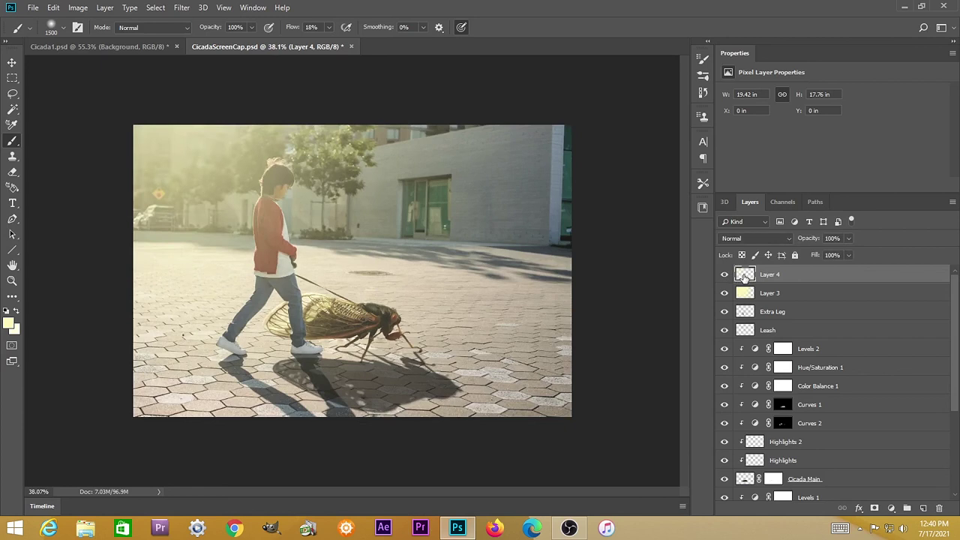
Set Layer 4 to 50% opacity and stamp all visible layers into a merged Layer 5
{"action": "left_click", "coordinate": [848, 239]}
{"action": "left_click_drag", "start_coordinate": [780, 258], "coordinate": [799, 256]}
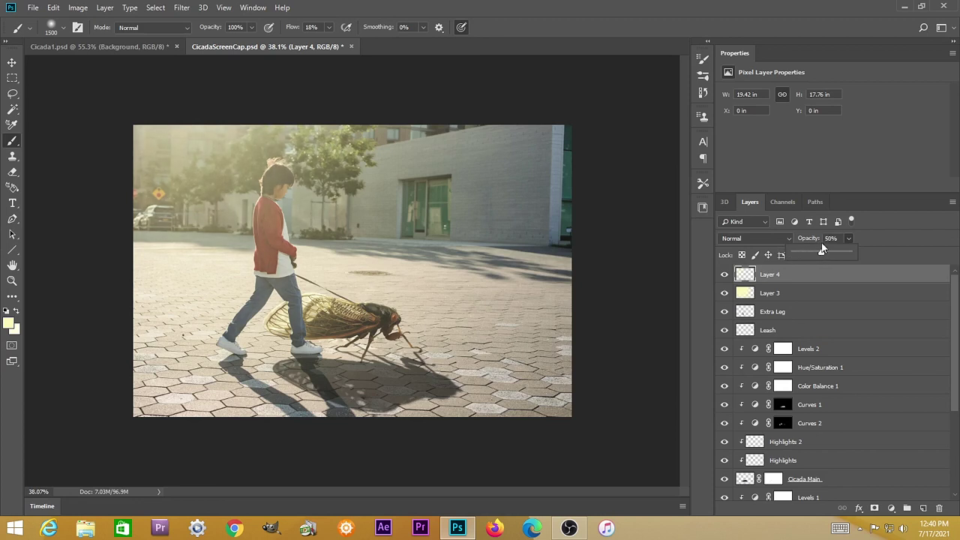
{"action": "left_click", "coordinate": [857, 281]}
{"action": "key", "text": "ctrl+shift+alt+e"}
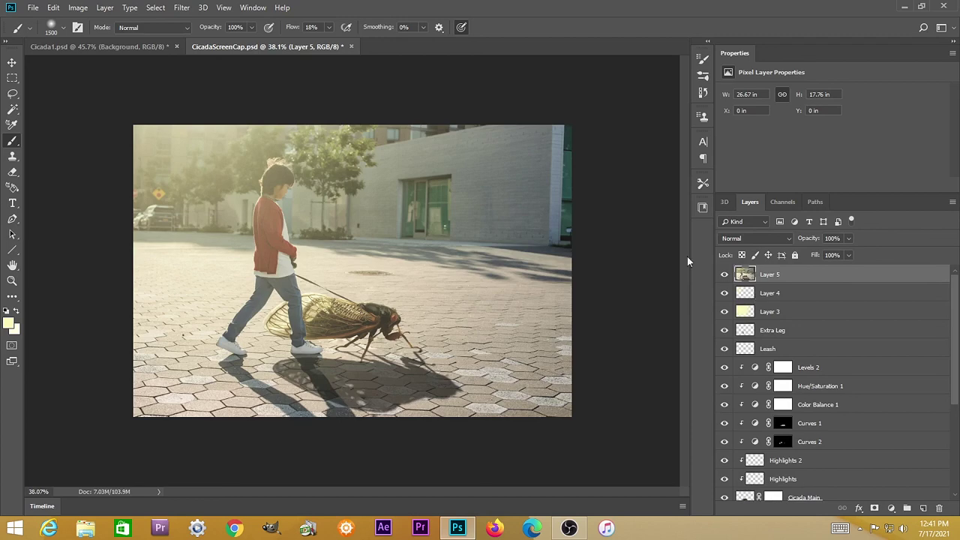
Use the Camera Raw Filter to raise contrast and add a -83 edge vignette
{"action": "left_click", "coordinate": [187, 9]}
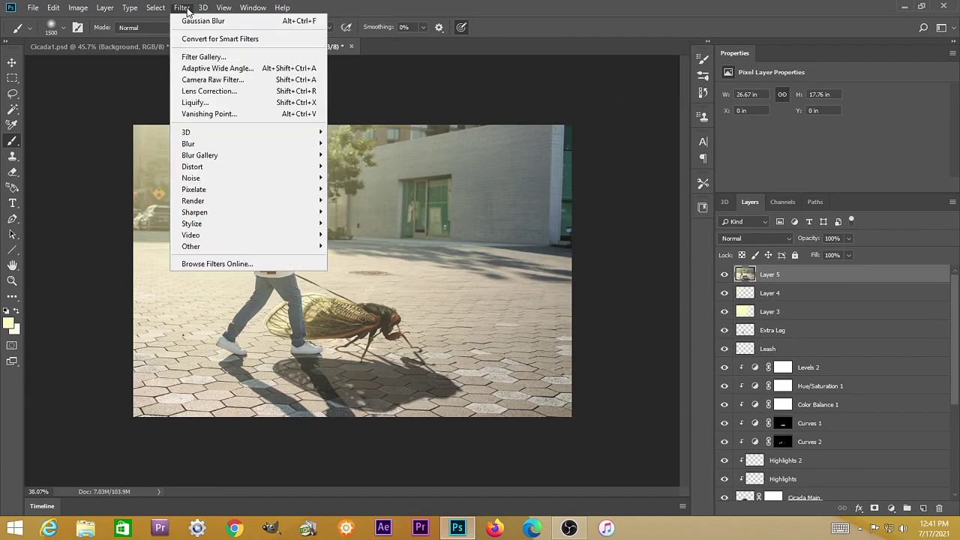
{"action": "left_click", "coordinate": [211, 81]}
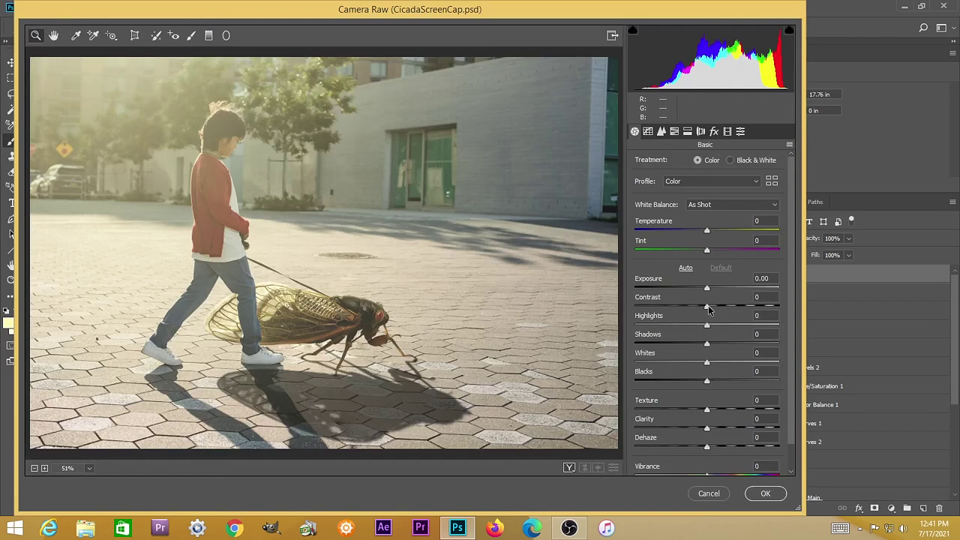
{"action": "mouse_move", "coordinate": [709, 309]}
{"action": "left_mouse_down"}
{"action": "mouse_move", "coordinate": [746, 308]}
{"action": "mouse_move", "coordinate": [656, 309]}
{"action": "mouse_move", "coordinate": [710, 303]}
{"action": "left_mouse_up"}
{"action": "scroll", "coordinate": [789, 330], "scroll_direction": "down", "scroll_amount": 1}
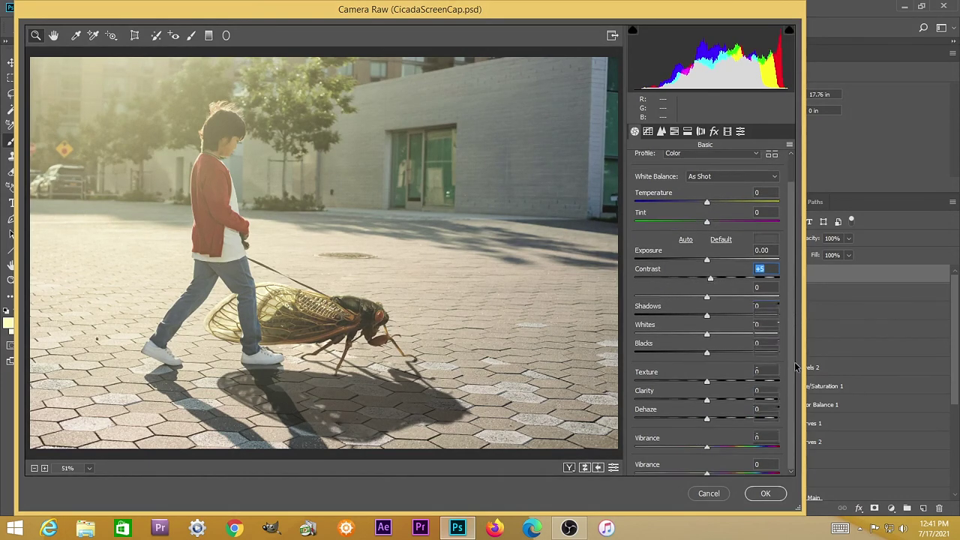
{"action": "left_click", "coordinate": [687, 131]}
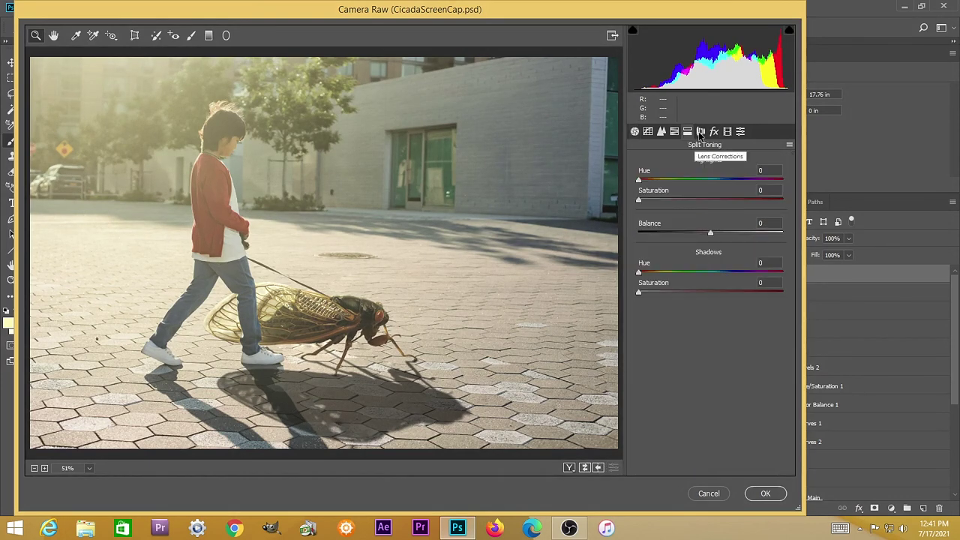
{"action": "left_click", "coordinate": [701, 132]}
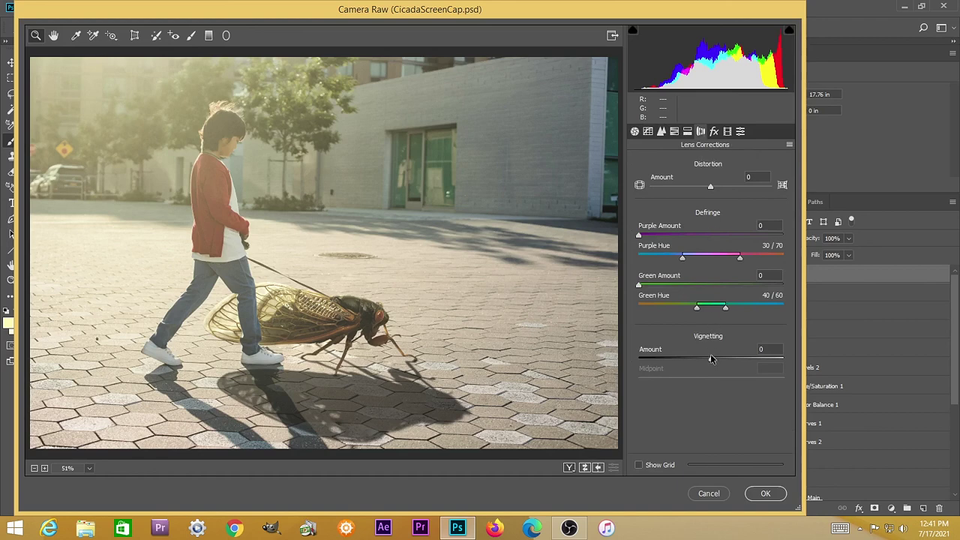
{"action": "left_click_drag", "start_coordinate": [711, 358], "coordinate": [651, 371]}
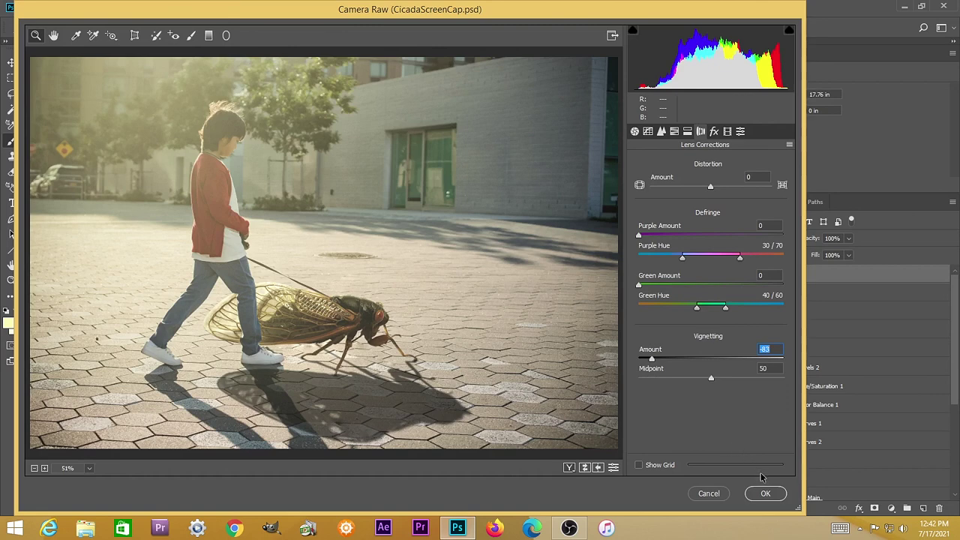
{"action": "left_click", "coordinate": [763, 493]}
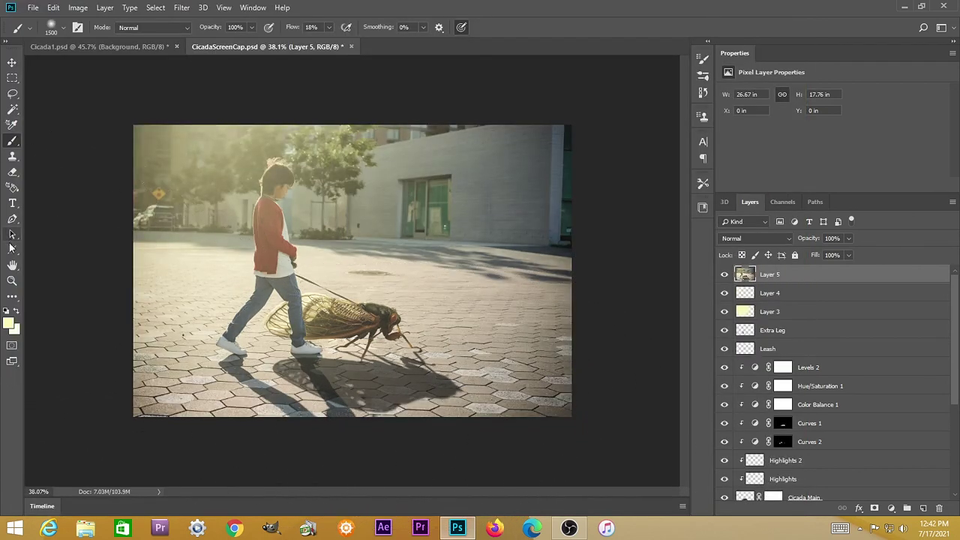
Fit the full graded composite to the window with a Hand tool double-click
{"action": "double_click", "coordinate": [15, 267]}
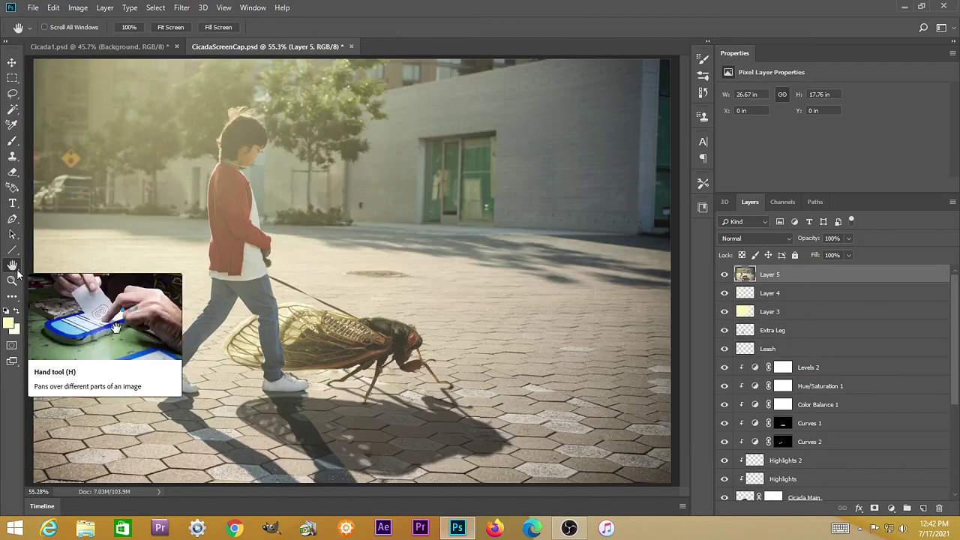